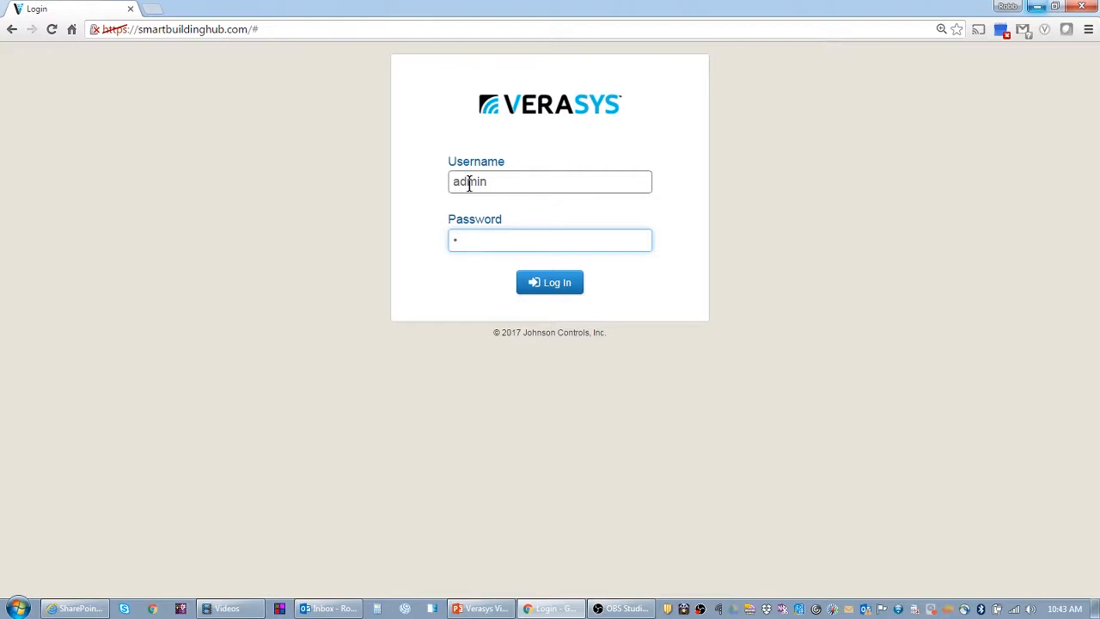
Log in to Verasys with the administrator username and its password
{"action": "type", "text": "•••••••"}
{"action": "key", "text": "Return"}
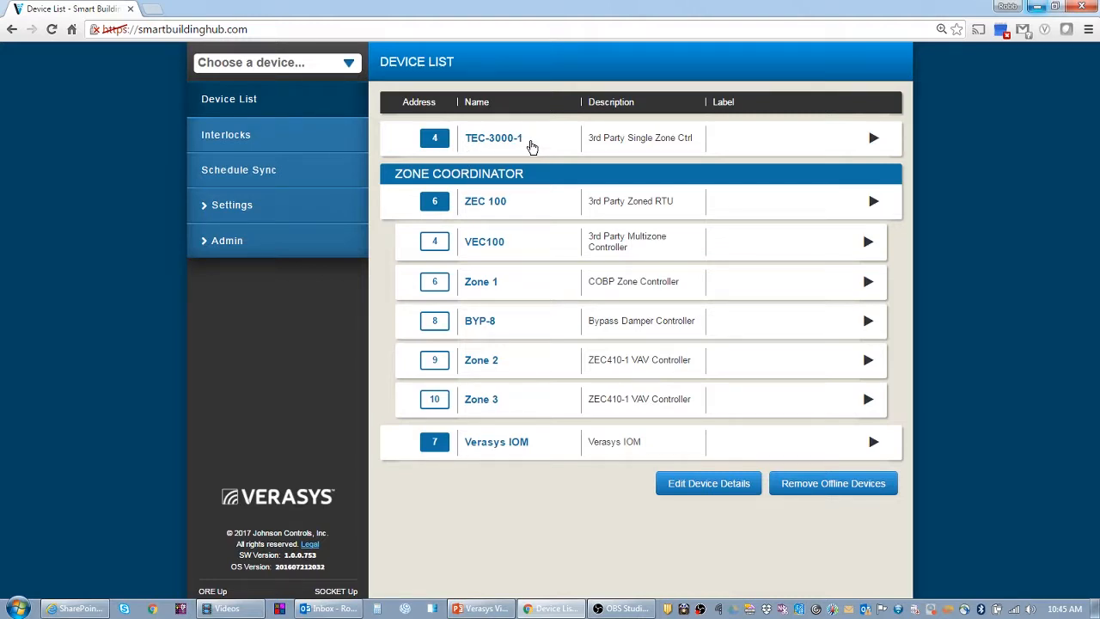
Open the TEC-3000-1 home page from the Device List
{"action": "left_click", "coordinate": [528, 146]}
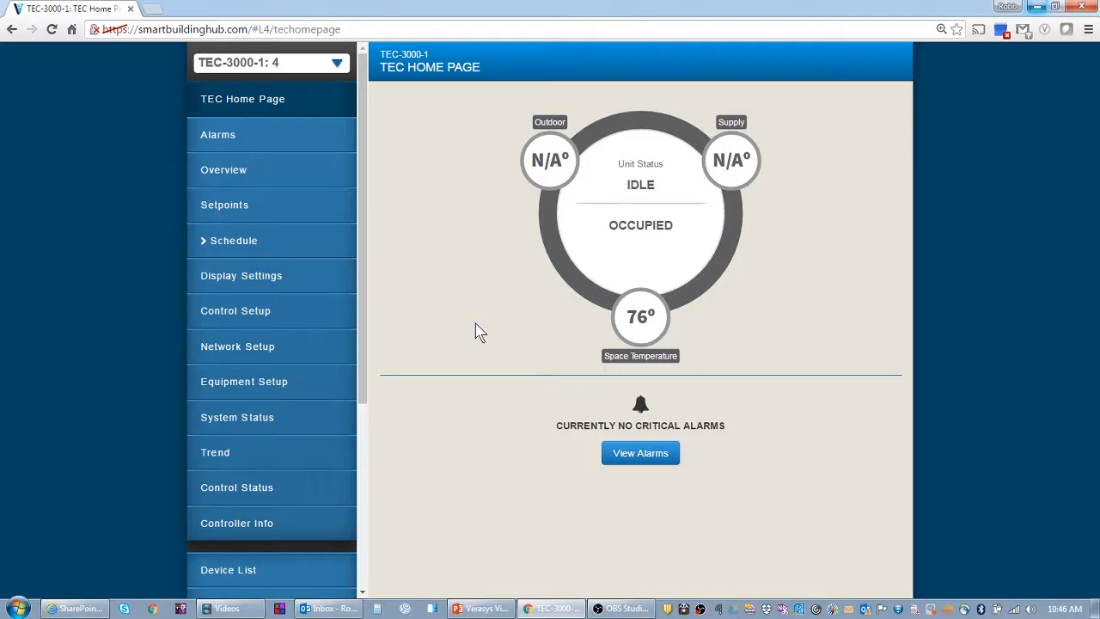
List all TEC-3000-1 alarms and highlight the cleared critical Zone Temperature Too Hot alarm
{"action": "left_click", "coordinate": [295, 141]}
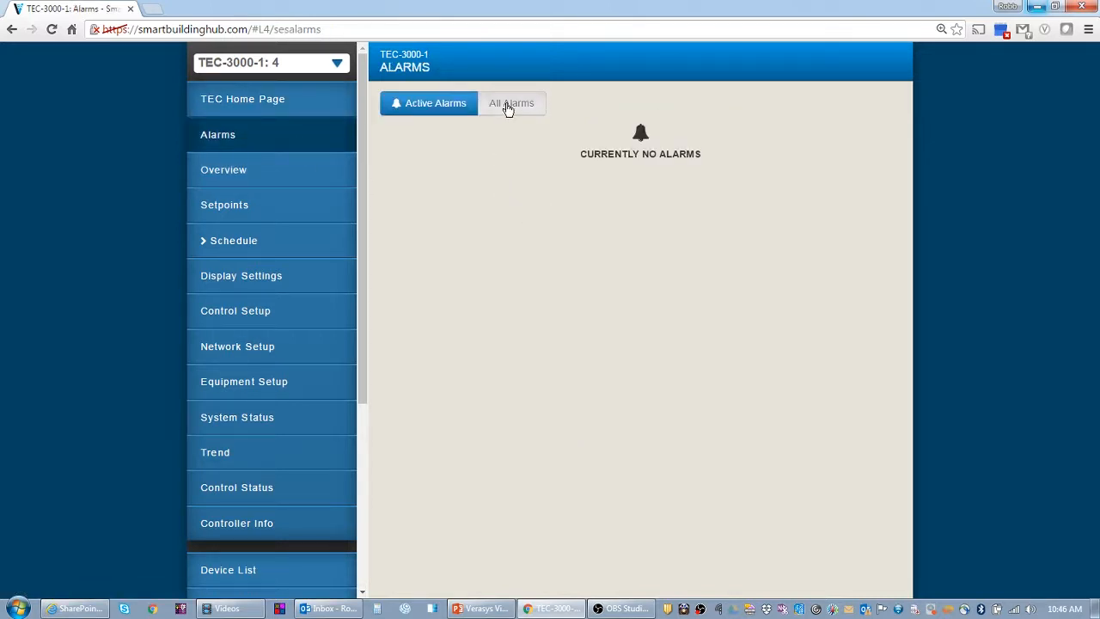
{"action": "left_click", "coordinate": [508, 105]}
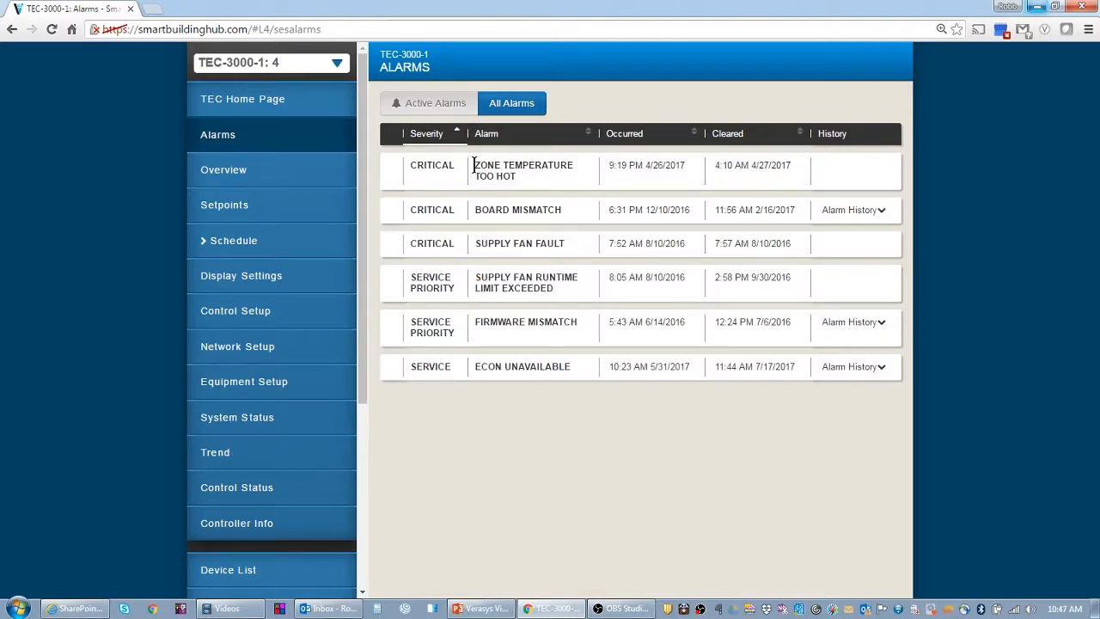
{"action": "left_click_drag", "start_coordinate": [473, 165], "coordinate": [521, 178]}
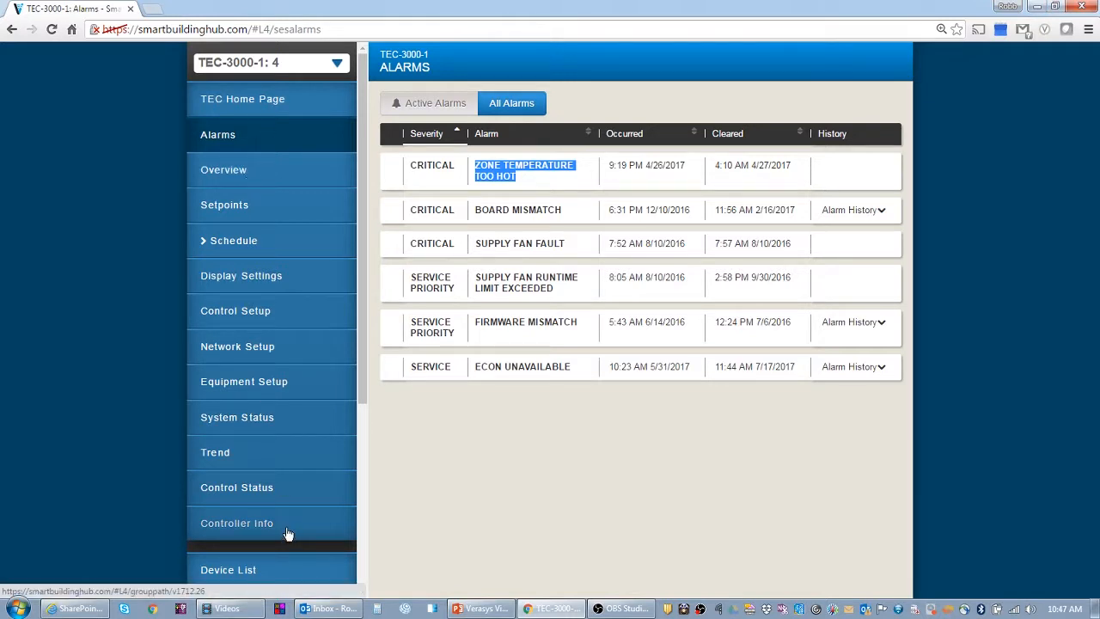
Return to active alarms and review the controller's Overview and Setpoints pages
{"action": "left_click", "coordinate": [414, 103]}
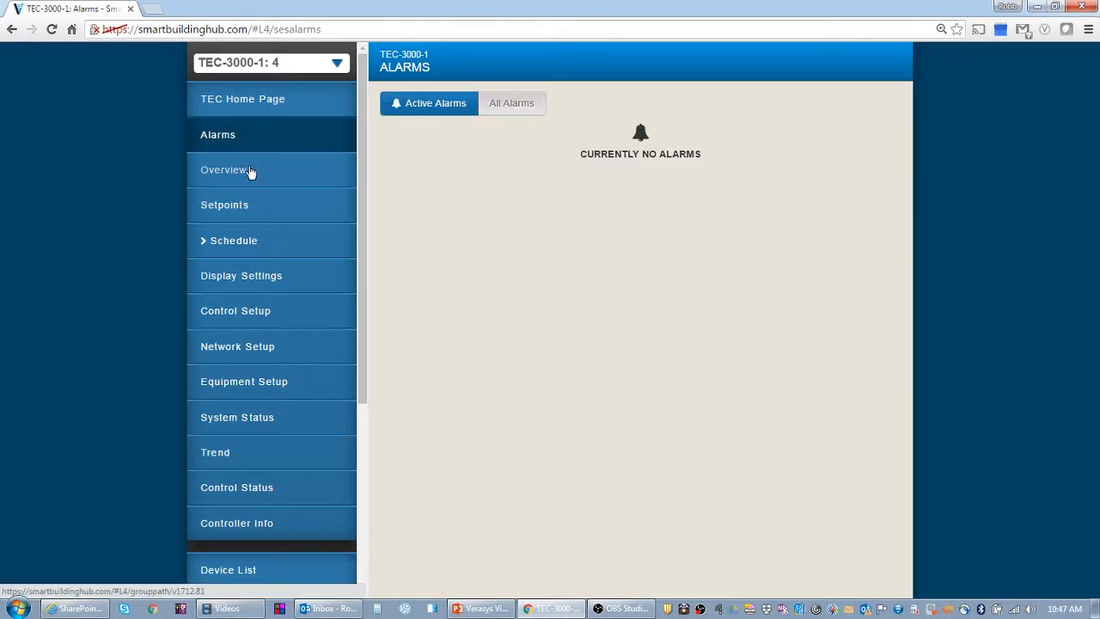
{"action": "left_click", "coordinate": [250, 171]}
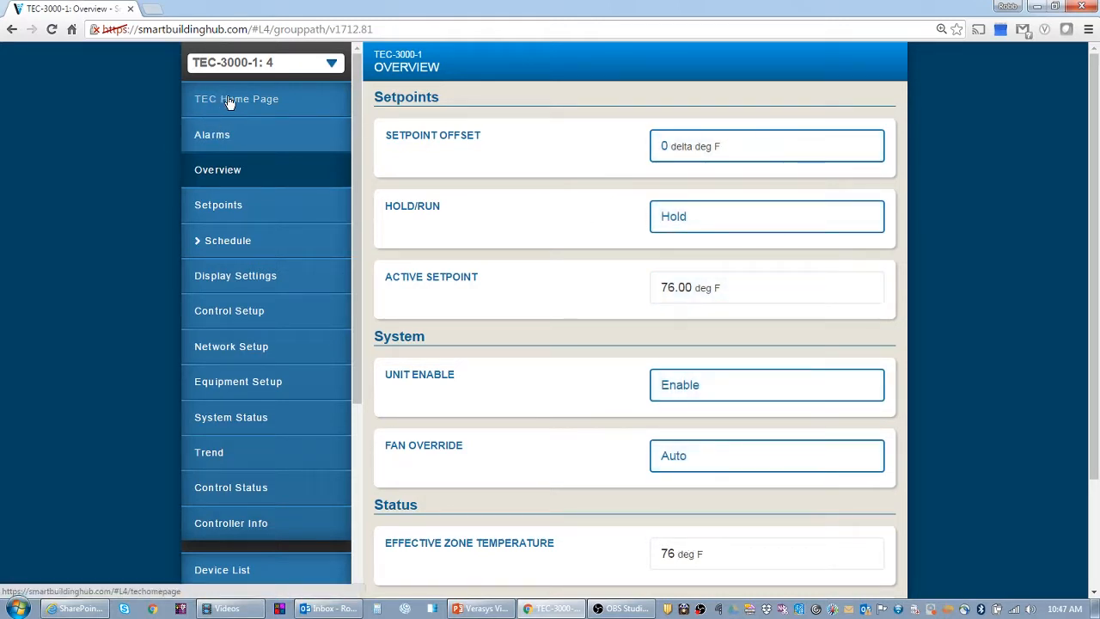
{"action": "scroll", "coordinate": [575, 346], "scroll_direction": "down", "scroll_amount": 1}
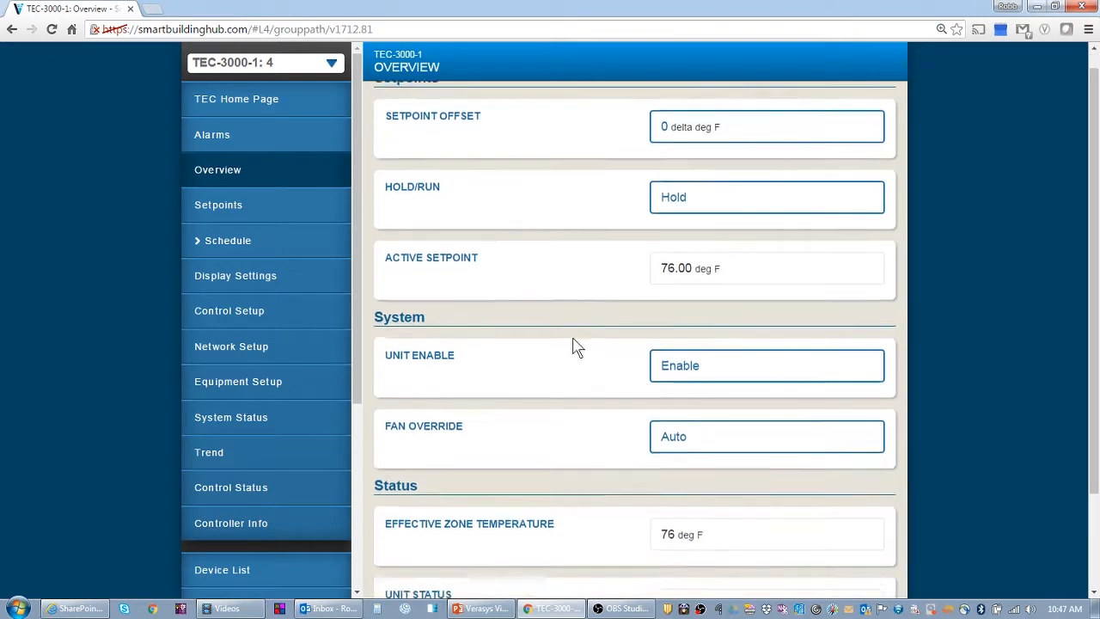
{"action": "scroll", "coordinate": [576, 346], "scroll_direction": "down", "scroll_amount": 3}
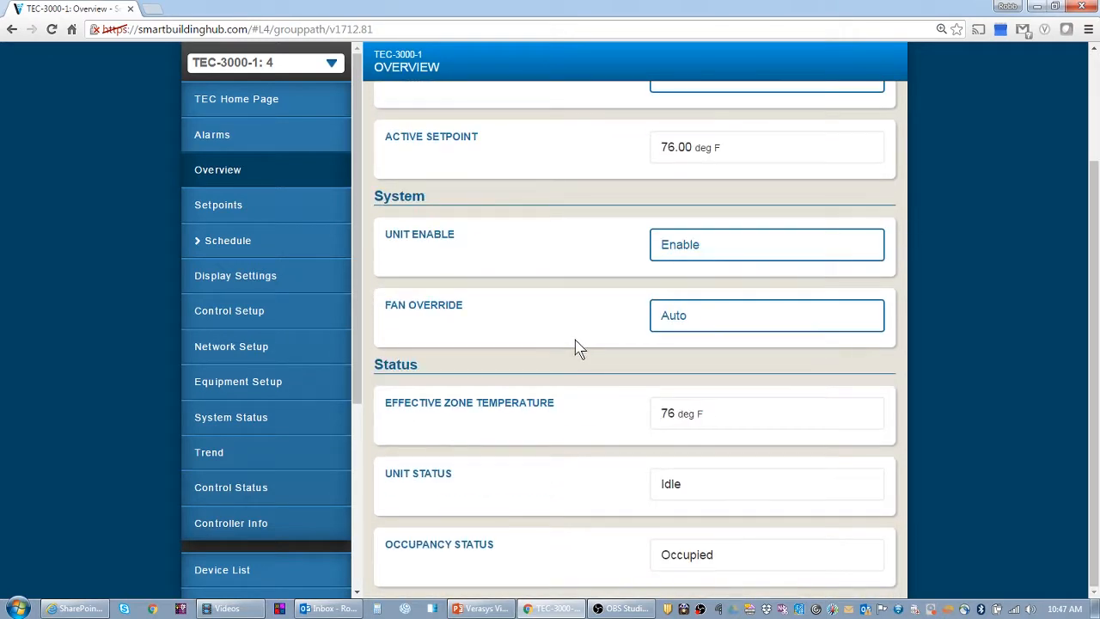
{"action": "left_click", "coordinate": [253, 210]}
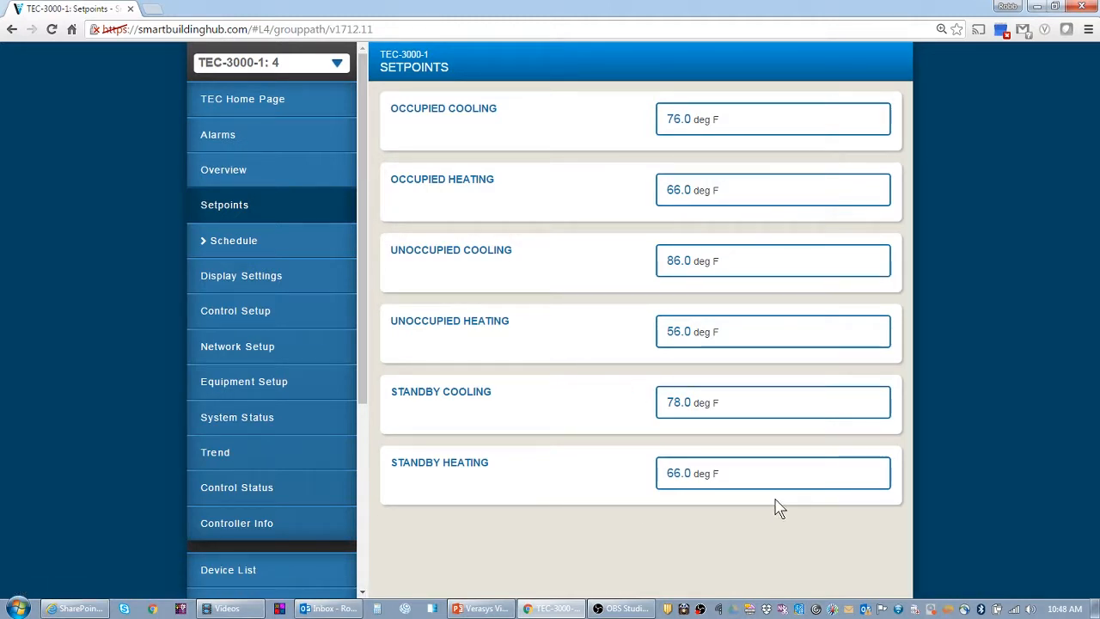
Open the Occupancy Schedule showing Occupied 6:00 AM and UnOccupied 10:00 PM daily
{"action": "left_click", "coordinate": [204, 245]}
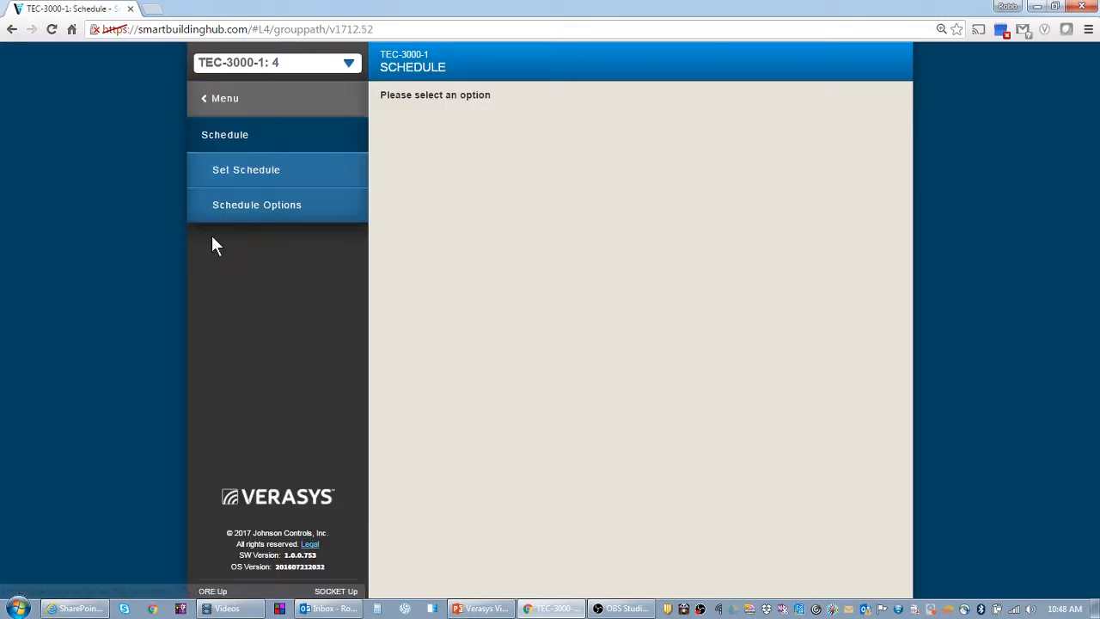
{"action": "left_click", "coordinate": [221, 171]}
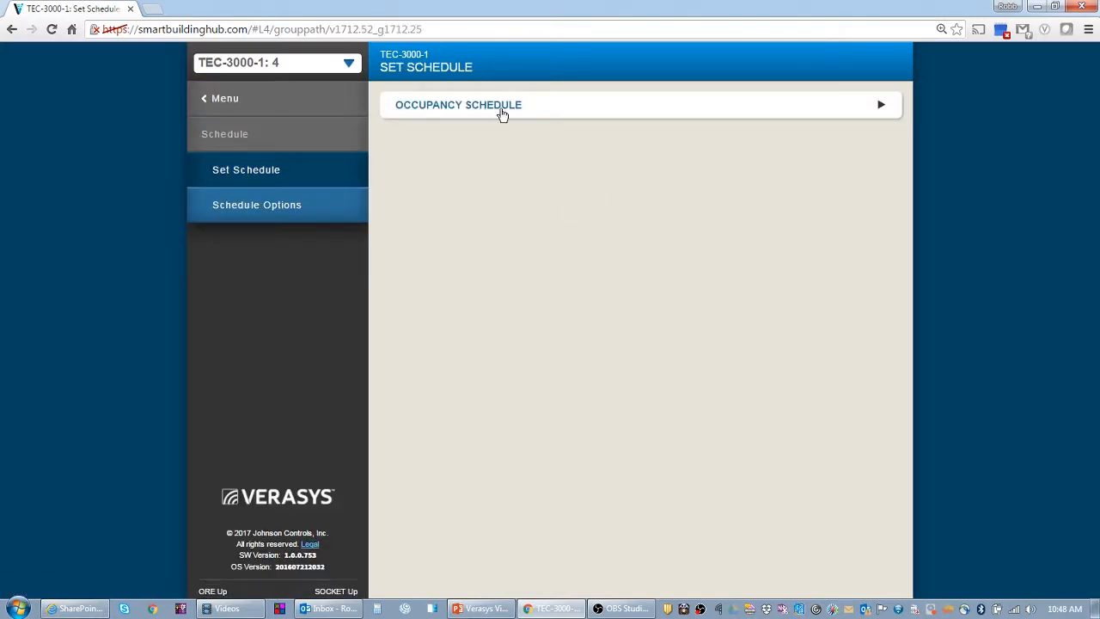
{"action": "left_click", "coordinate": [501, 112]}
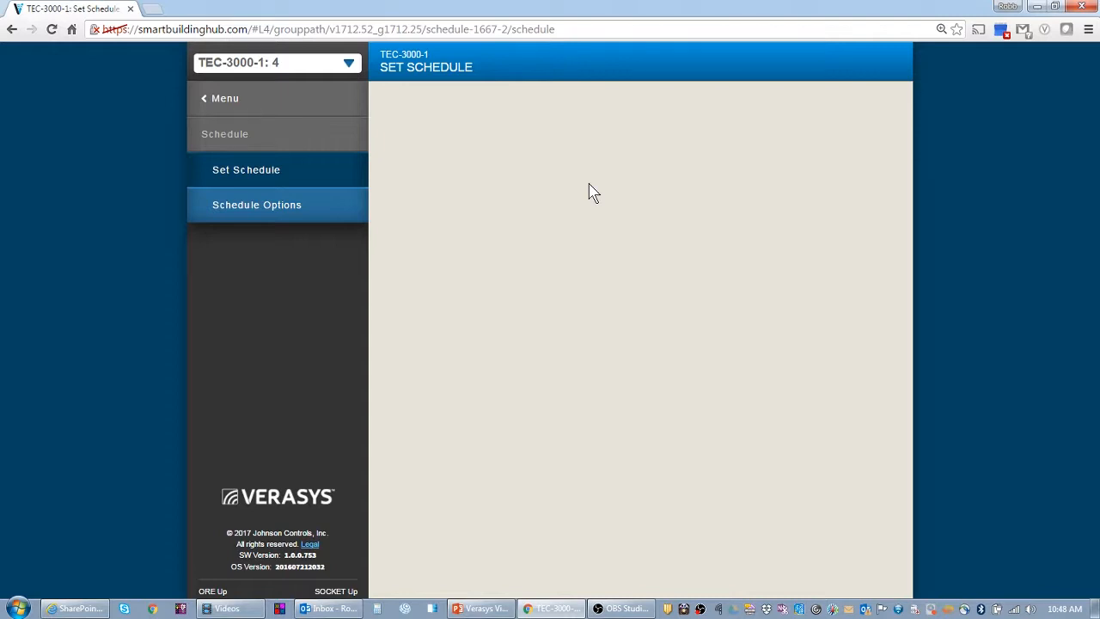
{"action": "scroll", "coordinate": [775, 301], "scroll_direction": "down", "scroll_amount": 1}
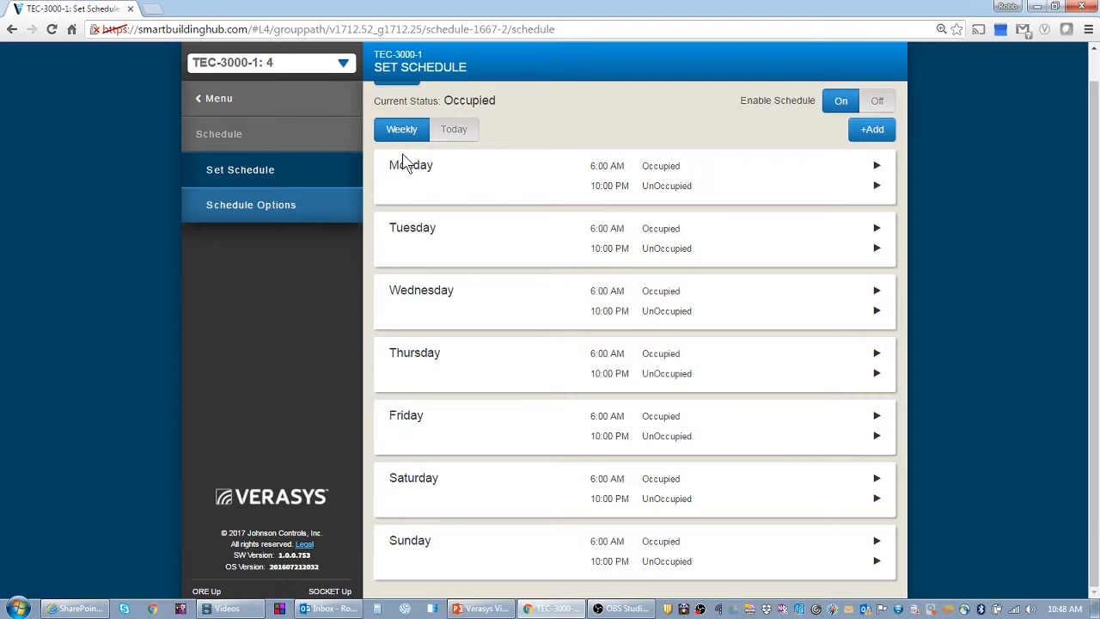
Create a new Schedule Sync schedule named Test Schedule
{"action": "left_click", "coordinate": [206, 101]}
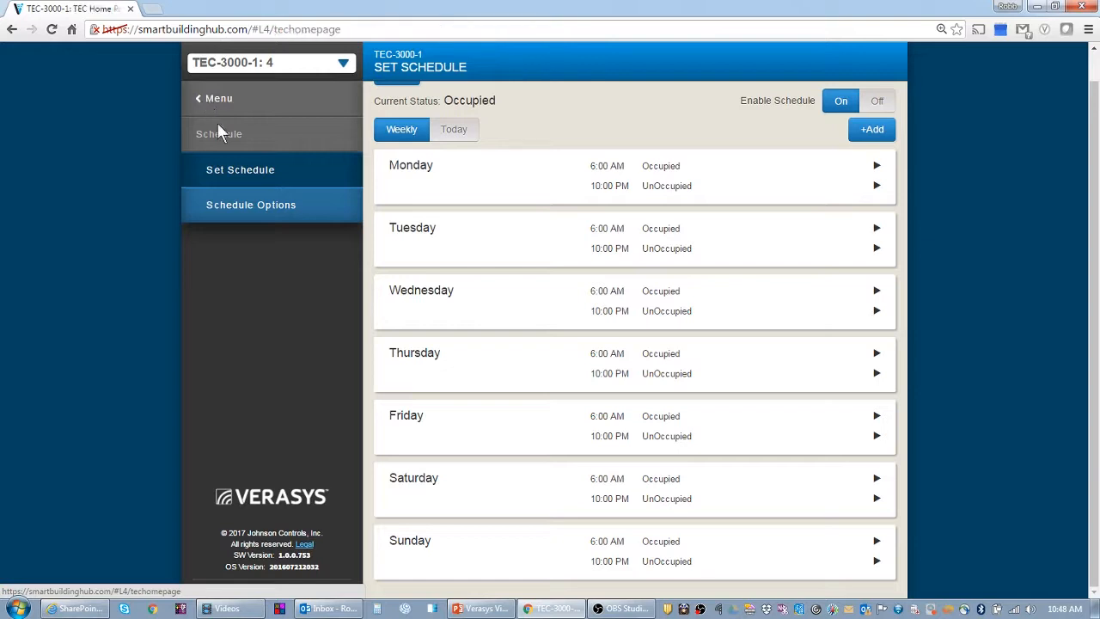
{"action": "scroll", "coordinate": [305, 325], "scroll_direction": "down", "scroll_amount": 3}
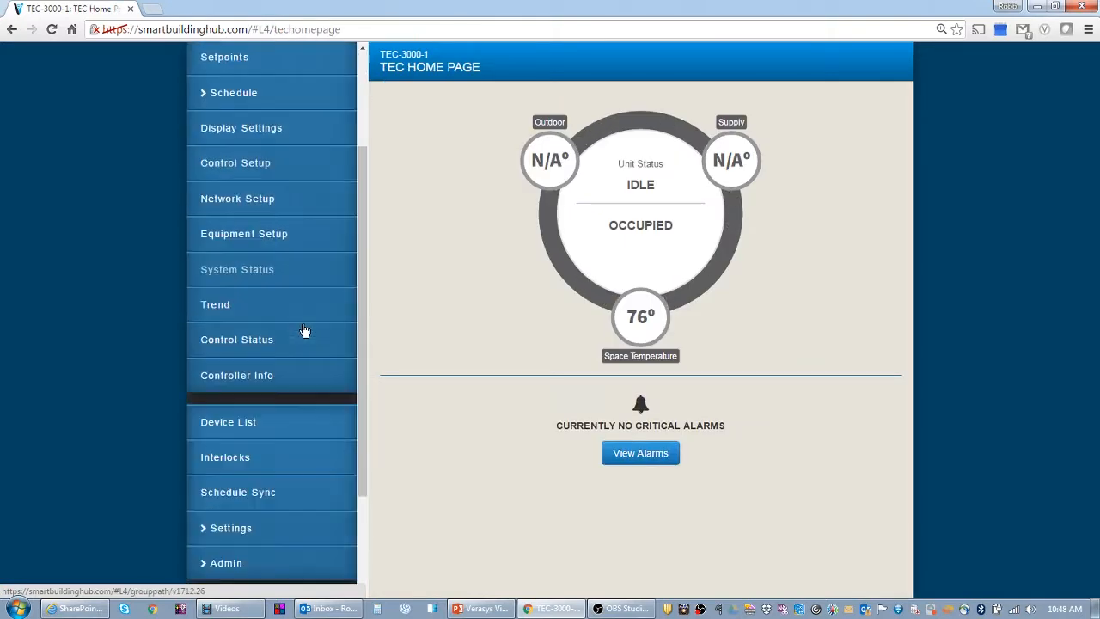
{"action": "left_click", "coordinate": [250, 350]}
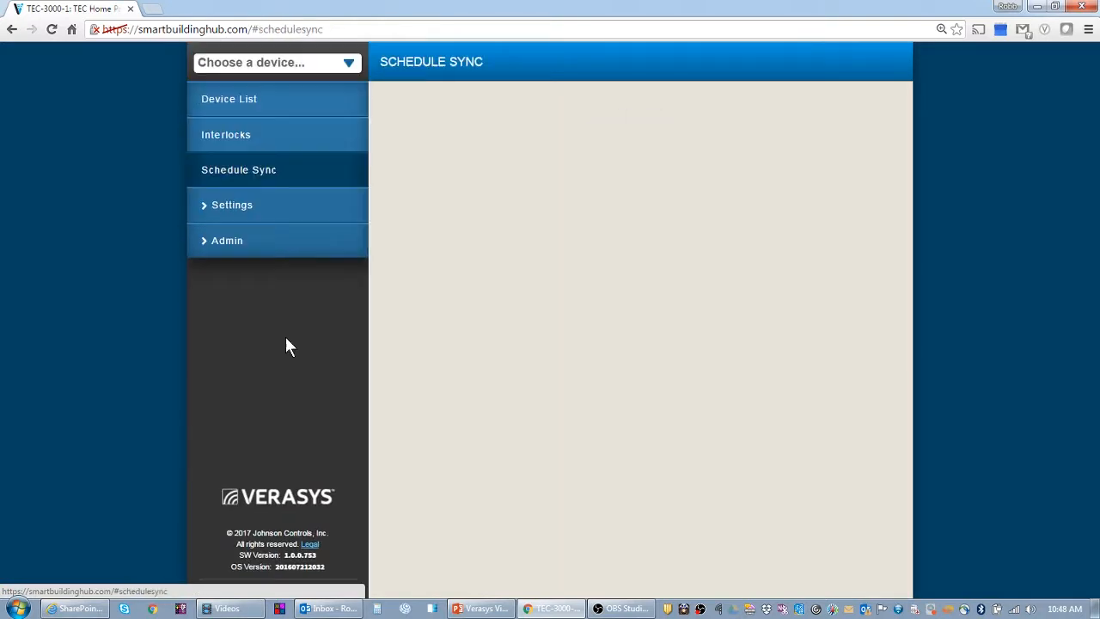
{"action": "left_click", "coordinate": [430, 107]}
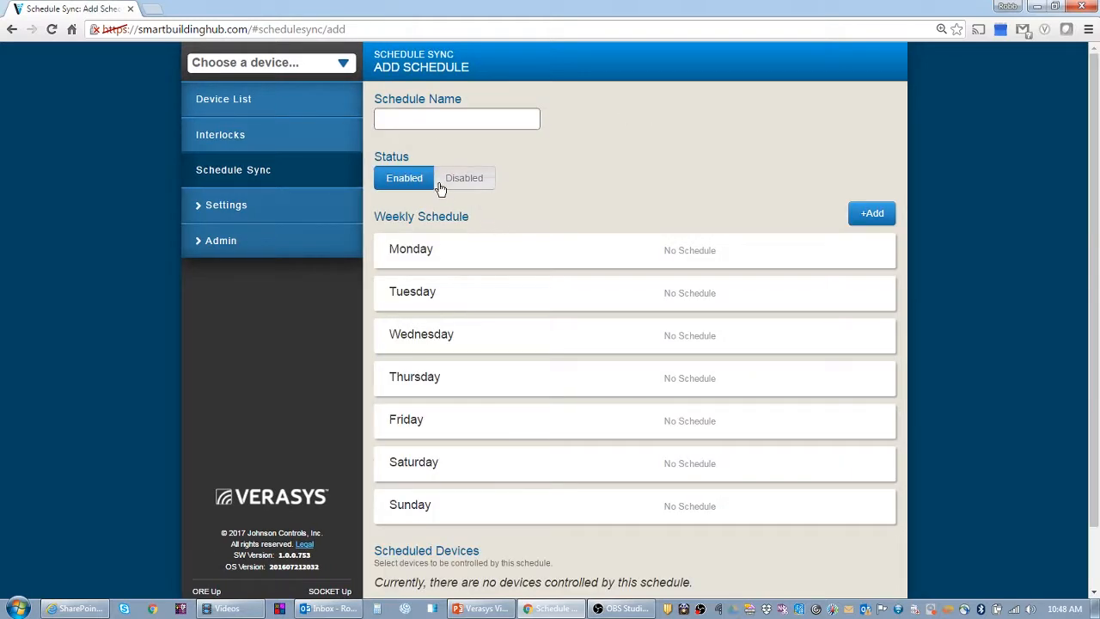
{"action": "left_click", "coordinate": [423, 120]}
{"action": "type", "text": "Test Schedule"}
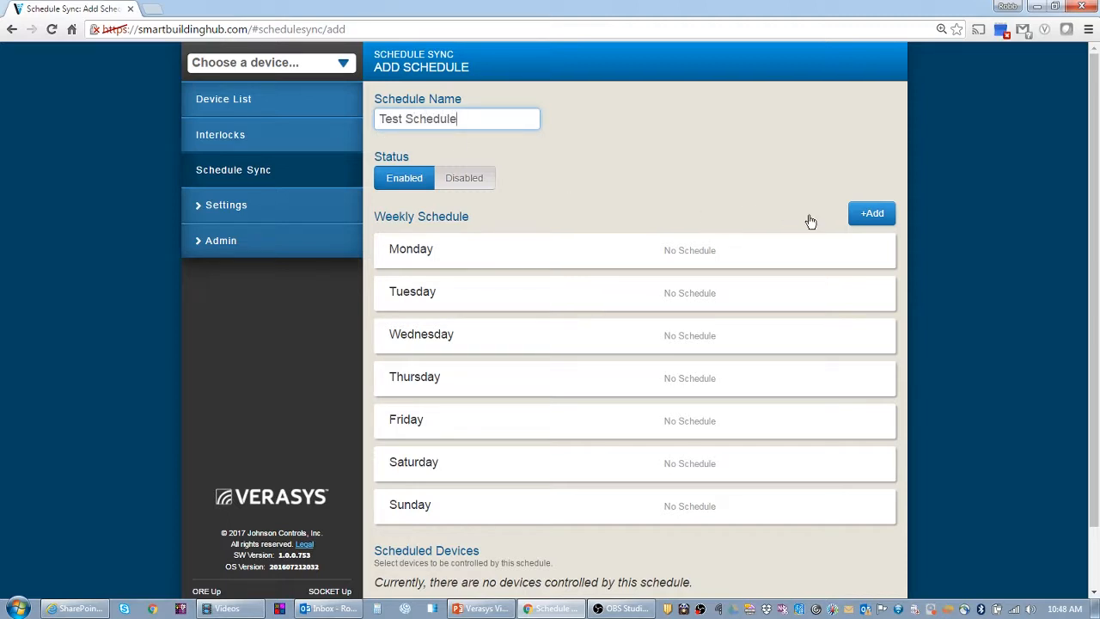
Add a schedule entry covering Monday through Sunday
{"action": "left_click", "coordinate": [871, 214]}
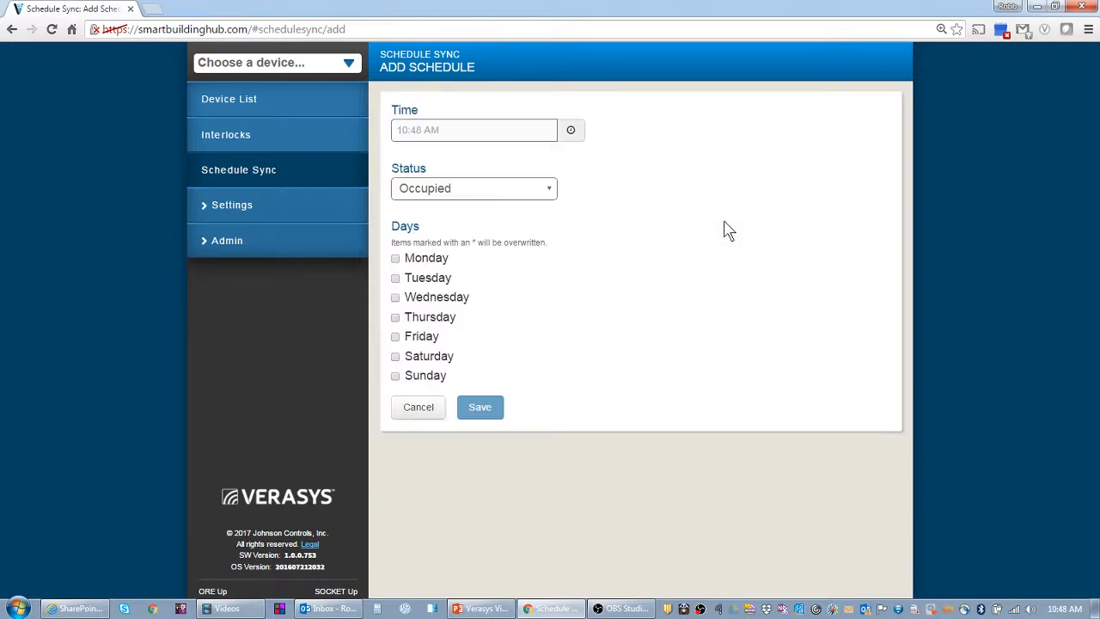
{"action": "left_click", "coordinate": [436, 257]}
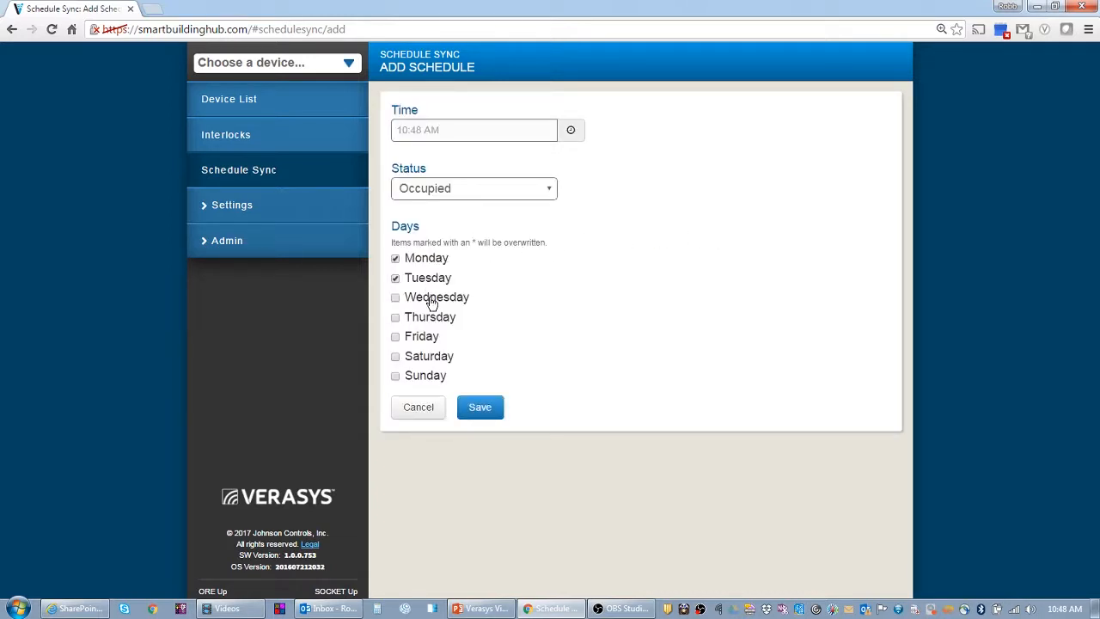
{"action": "left_click", "coordinate": [432, 301]}
{"action": "left_click", "coordinate": [428, 323]}
{"action": "left_click", "coordinate": [426, 340]}
{"action": "left_click", "coordinate": [424, 359]}
{"action": "left_click", "coordinate": [423, 380]}
Make that entry Unoccupied at 00:00 and save it
{"action": "left_click", "coordinate": [550, 191]}
{"action": "left_click", "coordinate": [506, 227]}
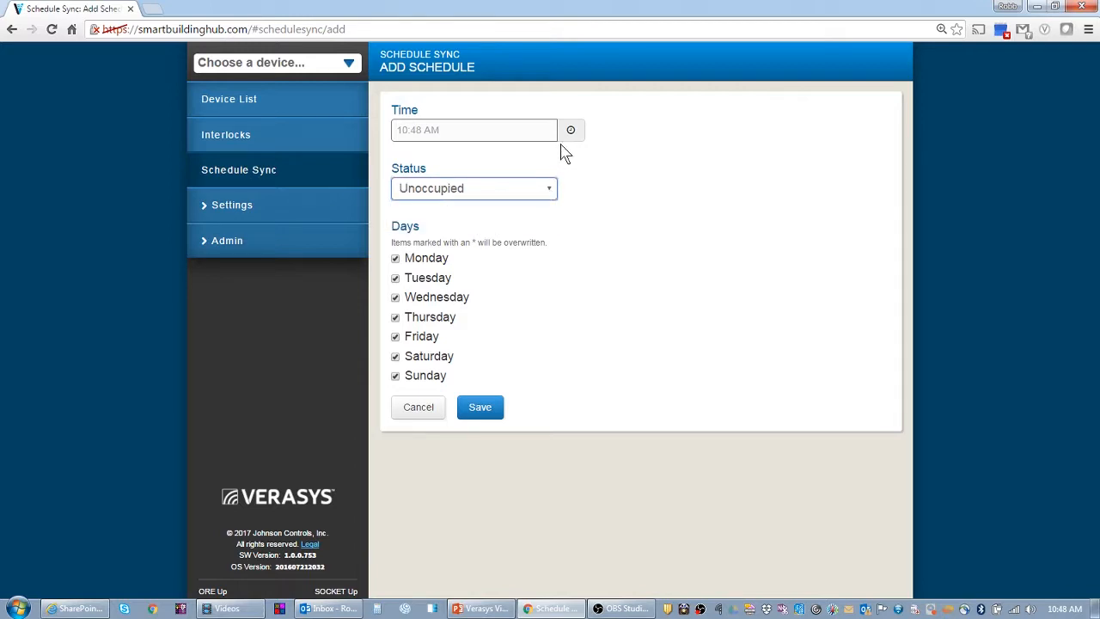
{"action": "left_click", "coordinate": [570, 131]}
{"action": "left_click", "coordinate": [599, 201]}
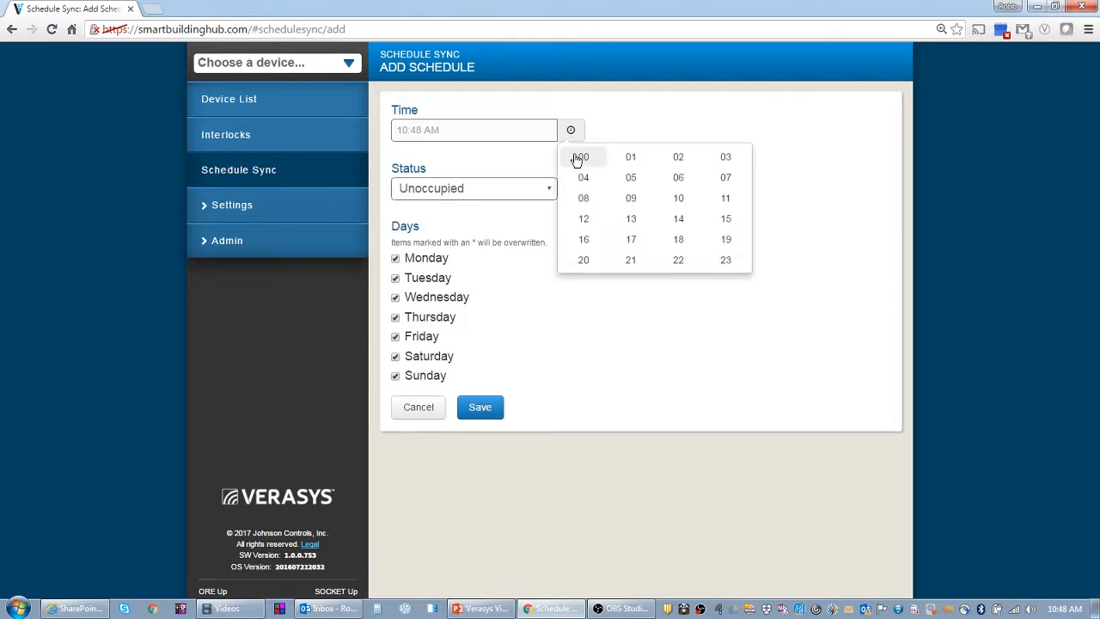
{"action": "left_click", "coordinate": [576, 160]}
{"action": "left_click", "coordinate": [710, 203]}
{"action": "left_click", "coordinate": [584, 161]}
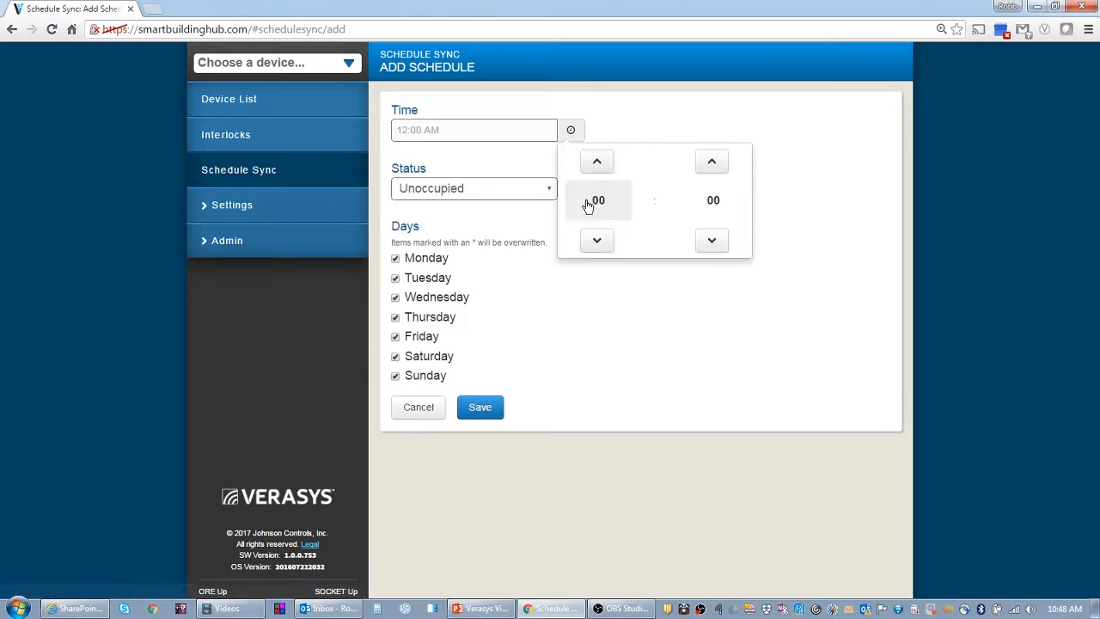
{"action": "left_click", "coordinate": [469, 409]}
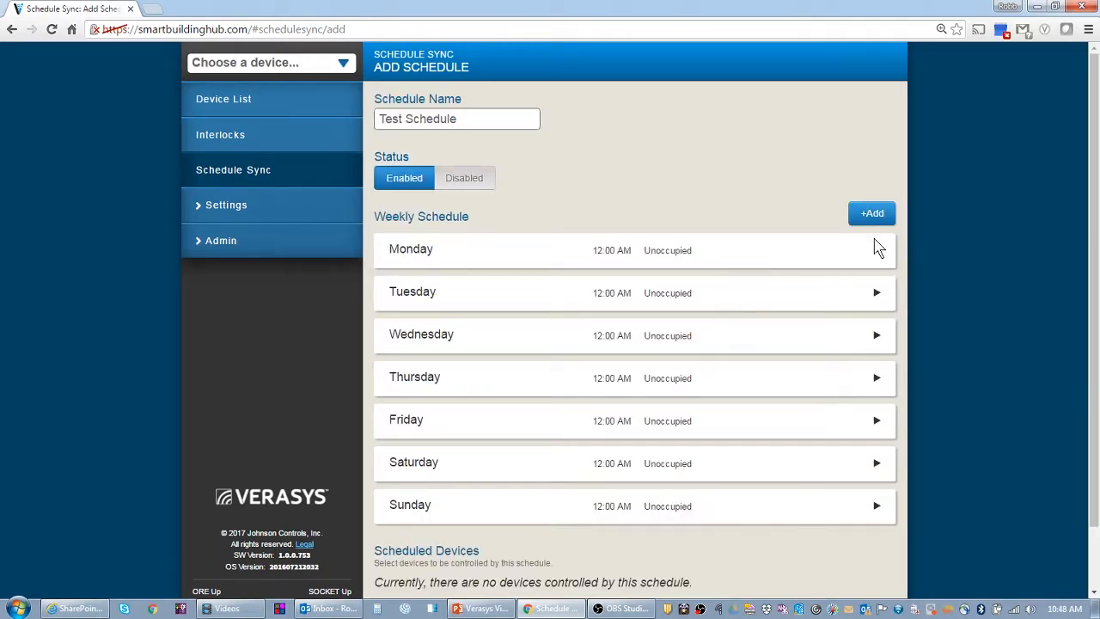
Add another schedule entry with its time set to 08:00
{"action": "left_click", "coordinate": [871, 213]}
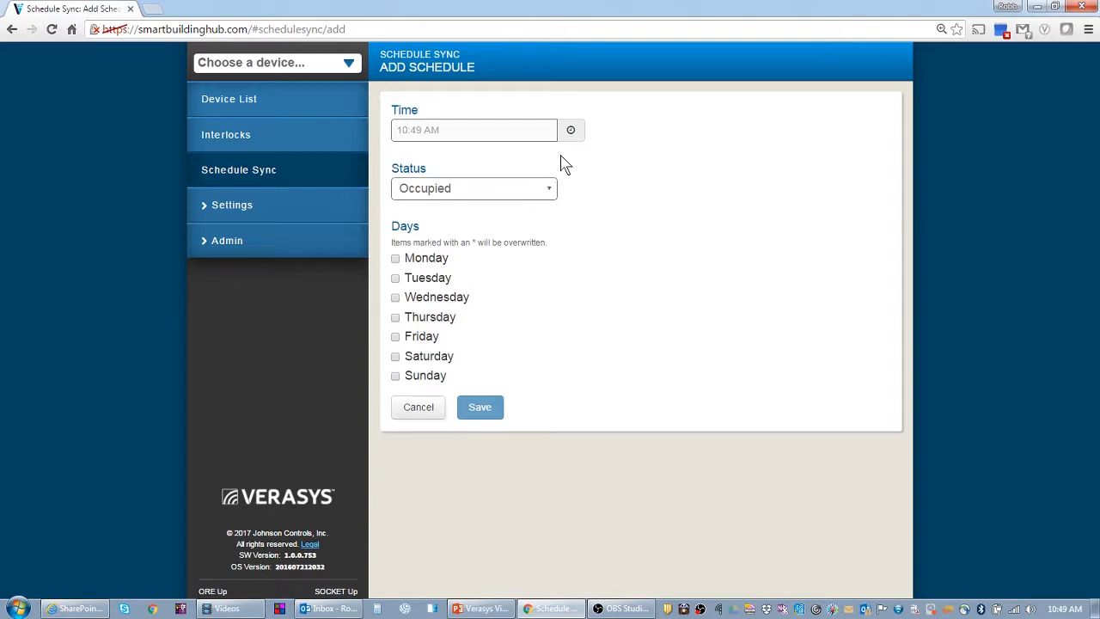
{"action": "left_click", "coordinate": [571, 130]}
{"action": "left_click", "coordinate": [599, 201]}
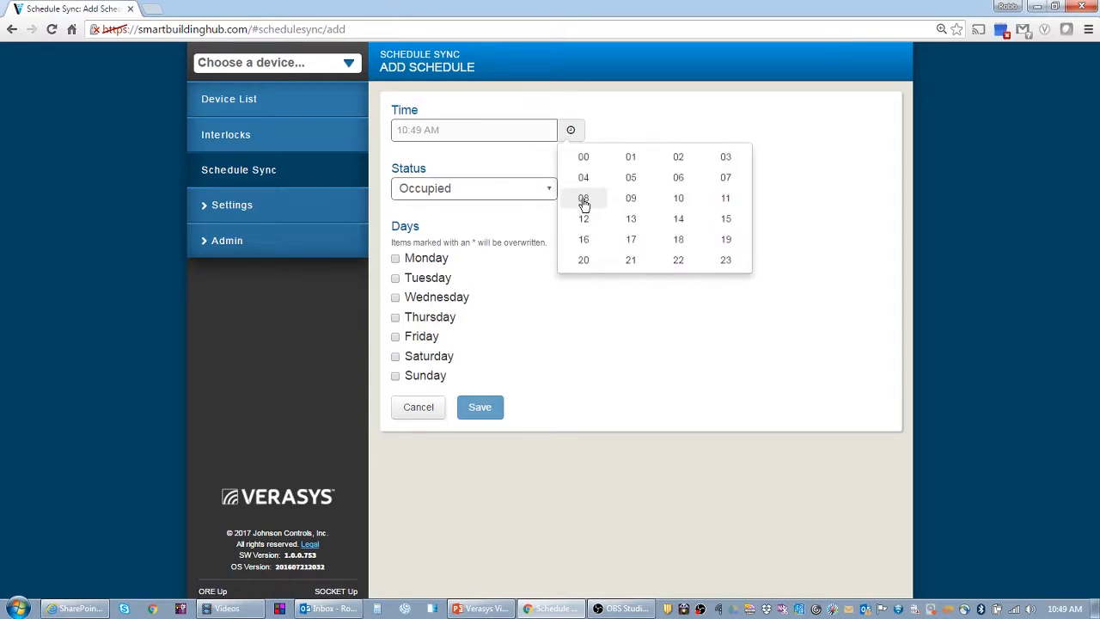
{"action": "left_click", "coordinate": [583, 203]}
{"action": "left_click", "coordinate": [701, 211]}
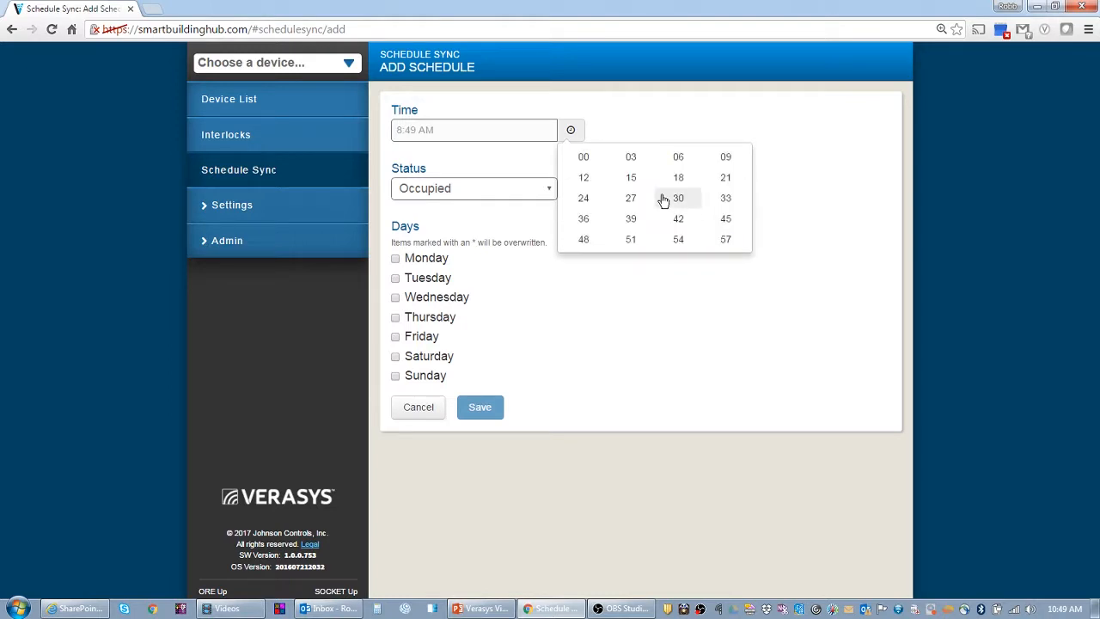
{"action": "left_click", "coordinate": [583, 160]}
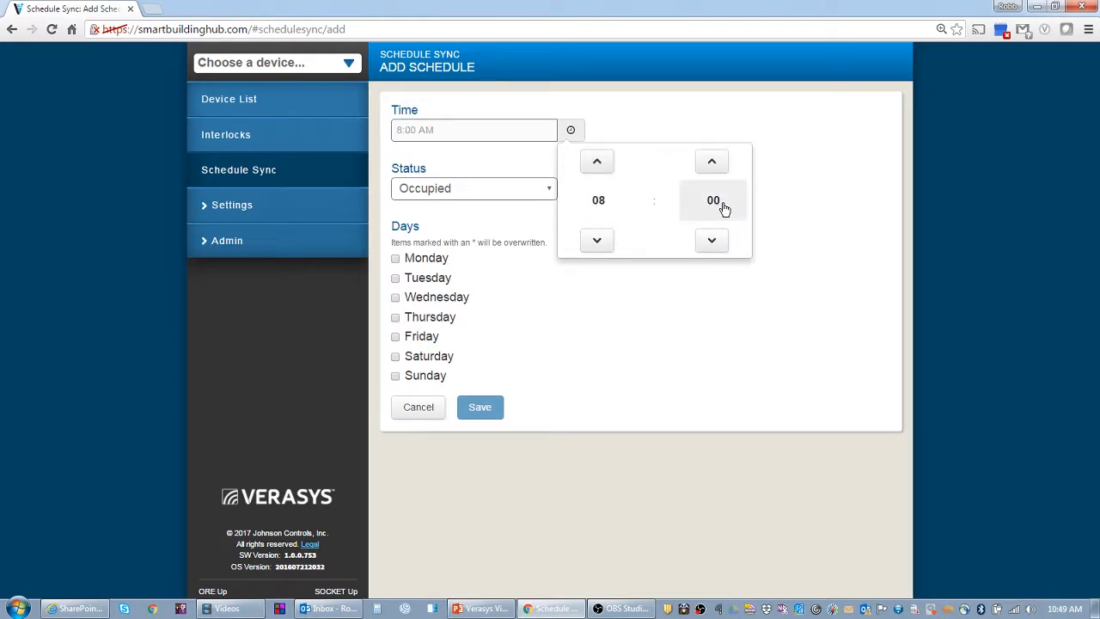
{"action": "left_click", "coordinate": [598, 204]}
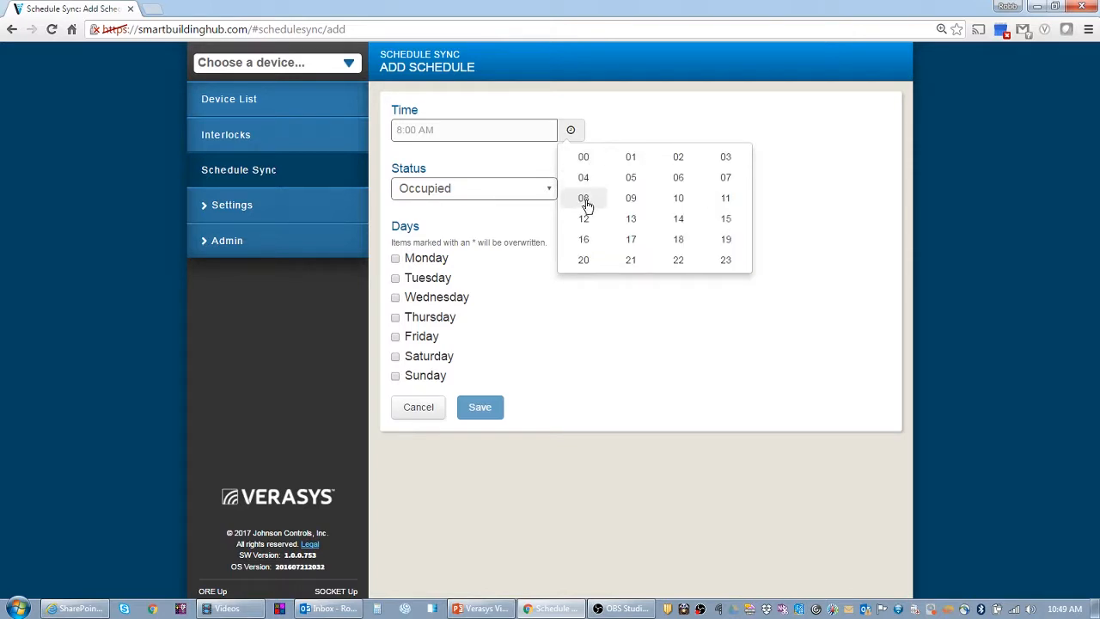
{"action": "left_click", "coordinate": [584, 201]}
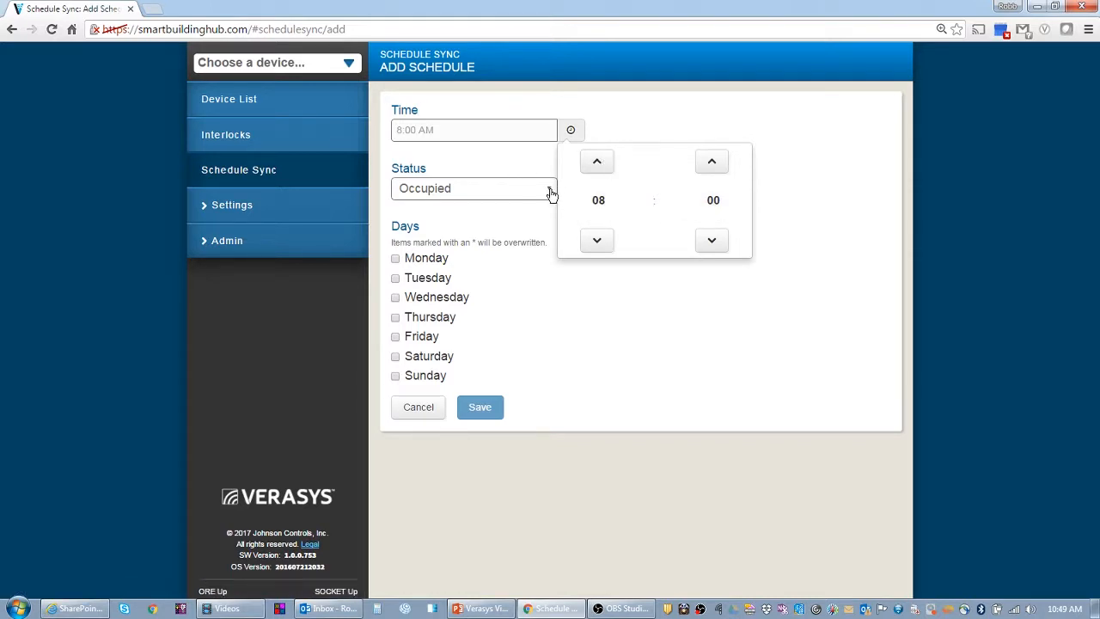
Apply the Occupied 08:00 entry to Monday through Friday and save it
{"action": "left_click", "coordinate": [429, 261]}
{"action": "left_click", "coordinate": [422, 281]}
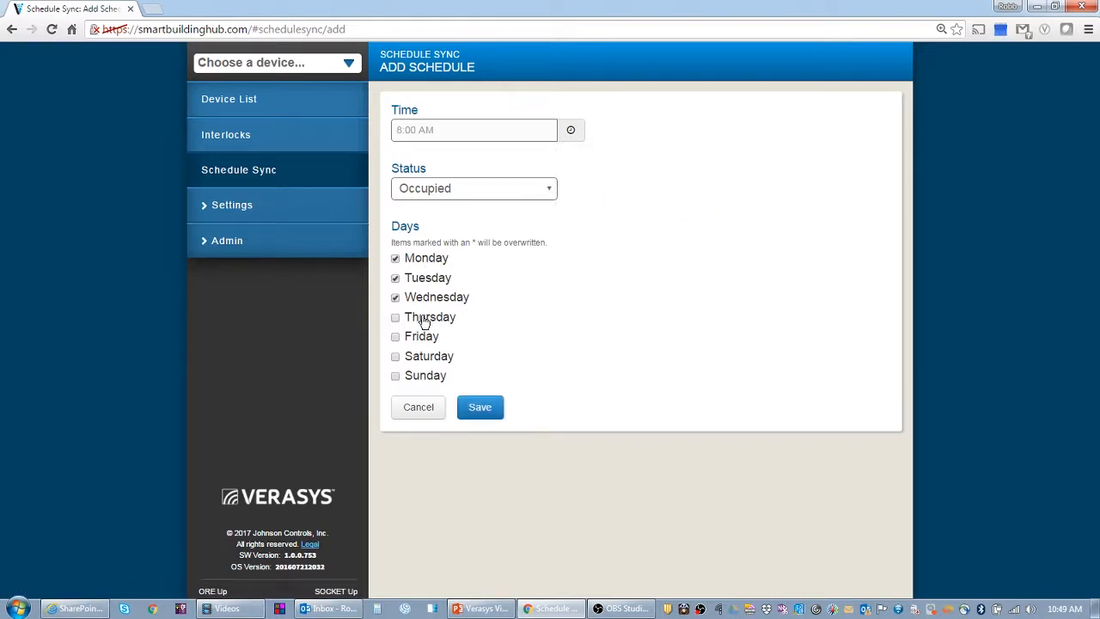
{"action": "left_click", "coordinate": [423, 320]}
{"action": "left_click", "coordinate": [420, 337]}
{"action": "left_click", "coordinate": [481, 409]}
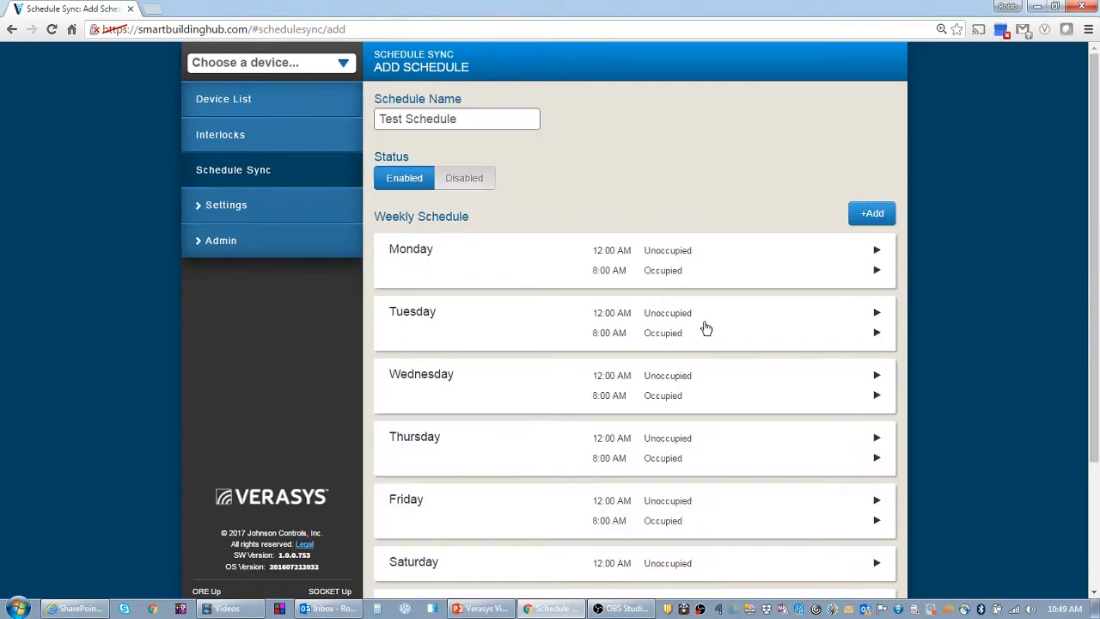
Add a new entry set to 17:00 with status Unoccupied
{"action": "left_click", "coordinate": [871, 215]}
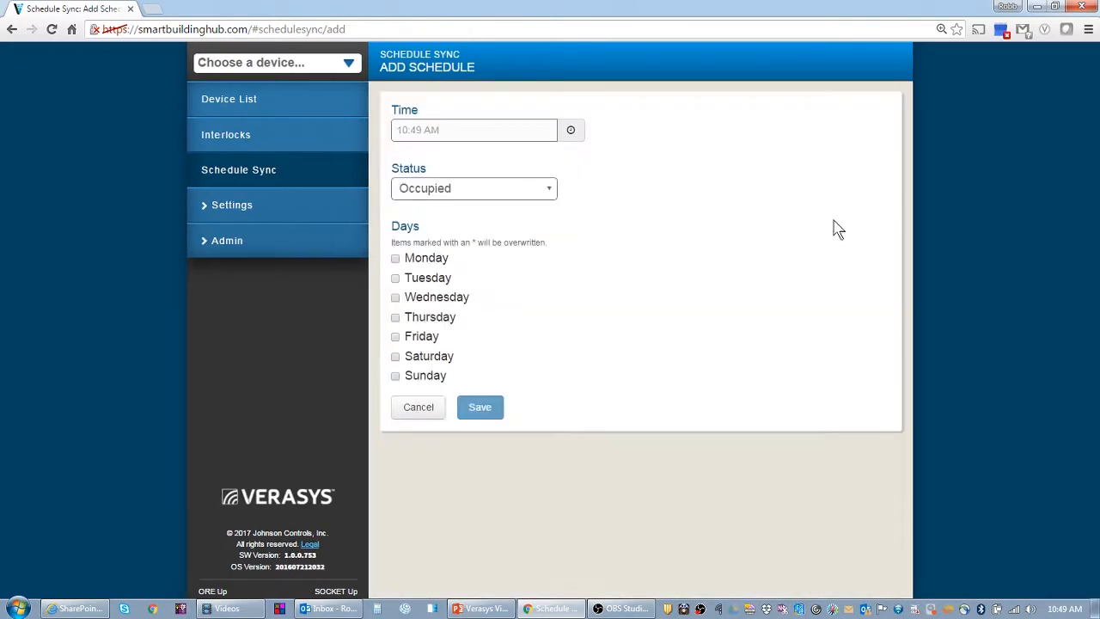
{"action": "left_click", "coordinate": [567, 135]}
{"action": "left_click", "coordinate": [612, 214]}
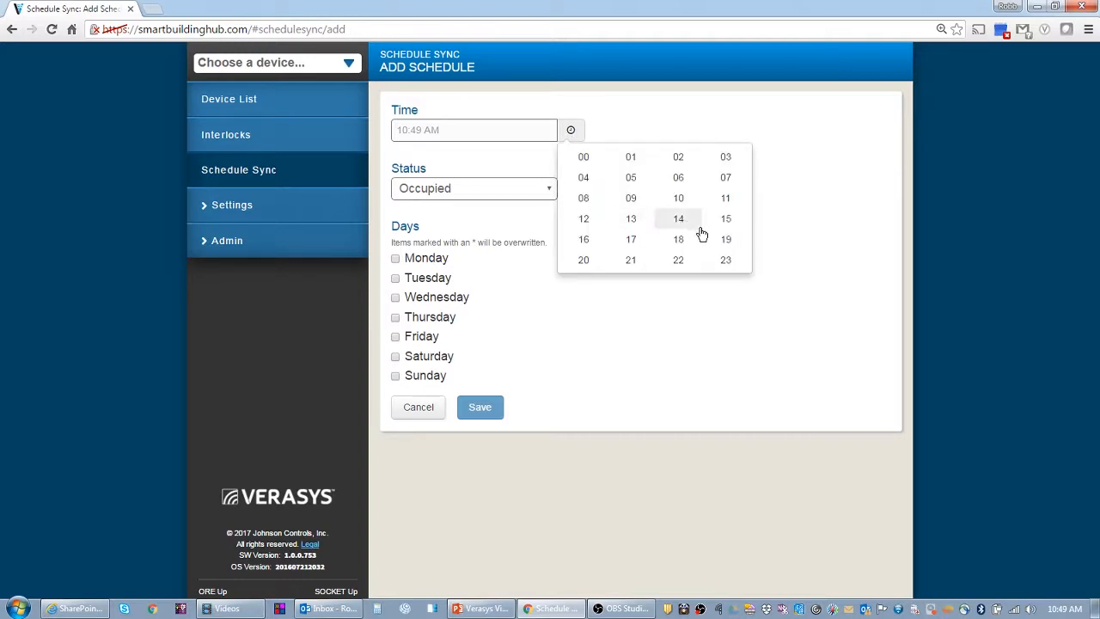
{"action": "left_click", "coordinate": [632, 242]}
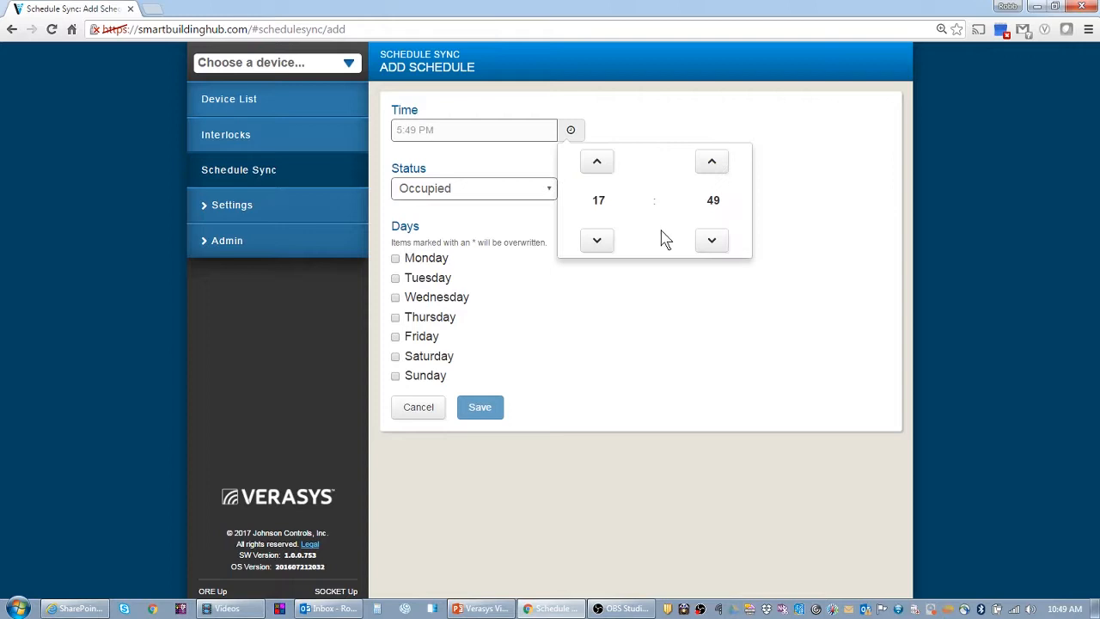
{"action": "left_click", "coordinate": [712, 205]}
{"action": "left_click", "coordinate": [584, 157]}
{"action": "left_click", "coordinate": [542, 191]}
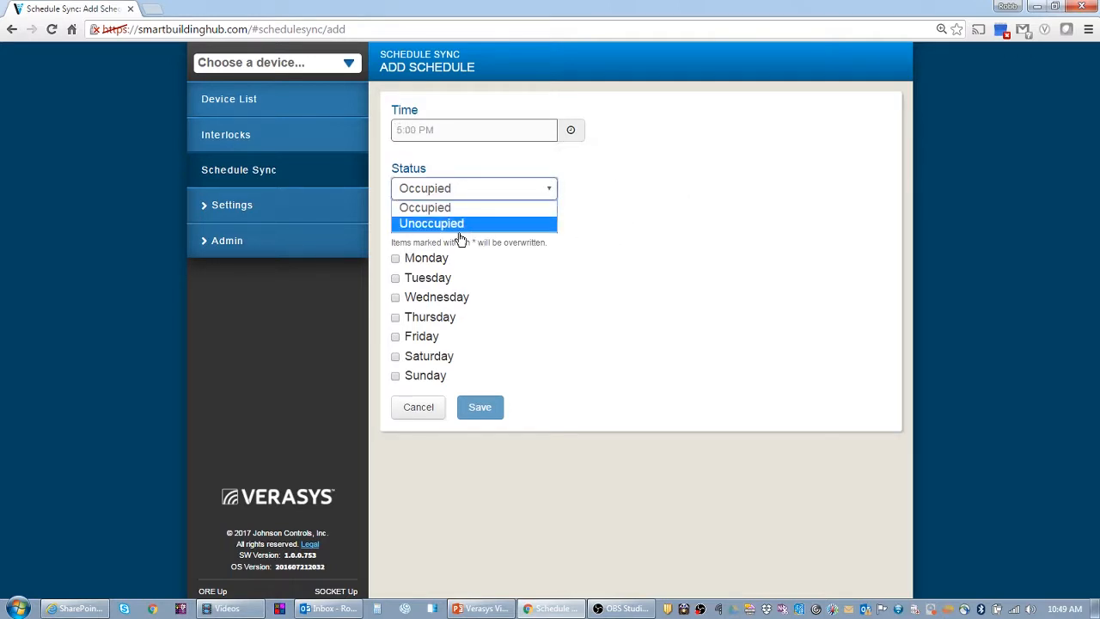
{"action": "left_click", "coordinate": [455, 225]}
Apply the 5:00 PM entry to Monday–Friday, save it, and begin selecting devices
{"action": "left_click", "coordinate": [410, 260]}
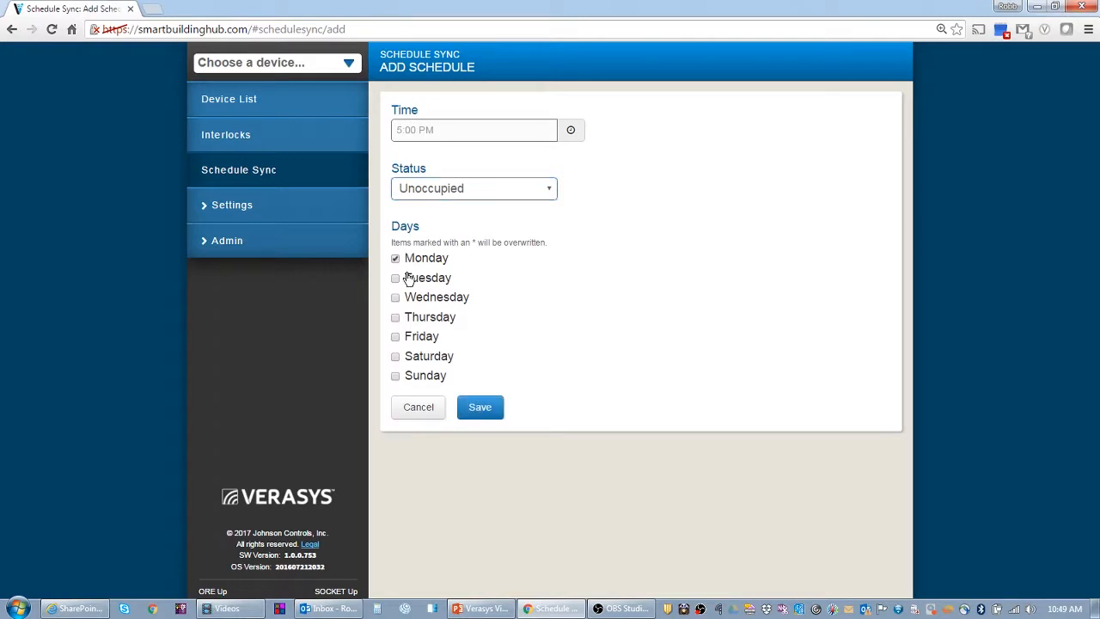
{"action": "left_click", "coordinate": [409, 317]}
{"action": "left_click", "coordinate": [409, 336]}
{"action": "left_click", "coordinate": [478, 406]}
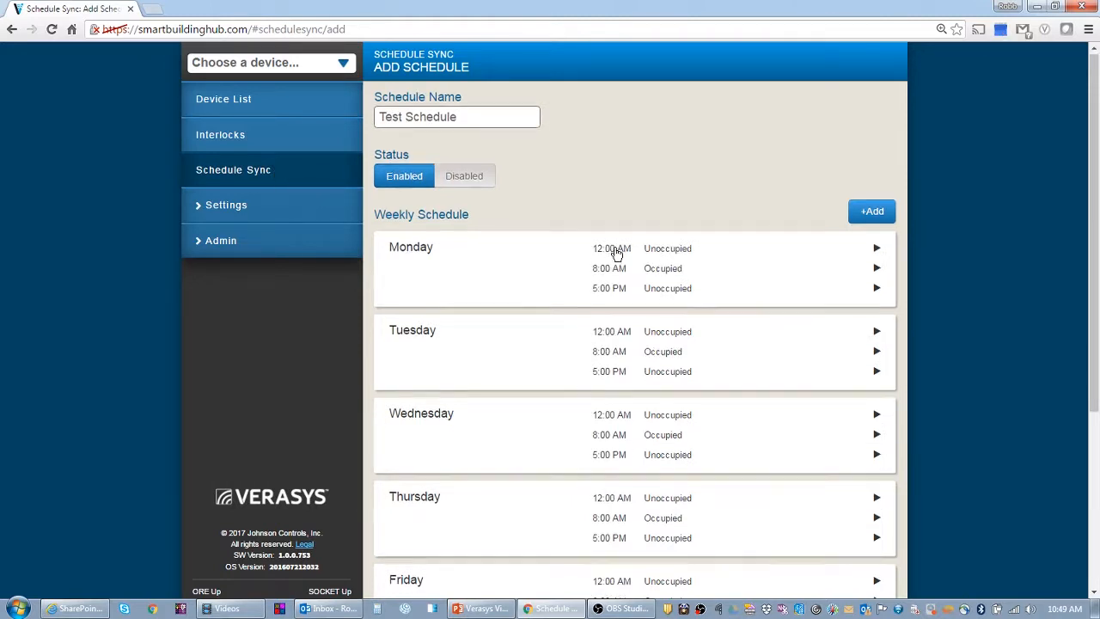
{"action": "scroll", "coordinate": [567, 254], "scroll_direction": "down", "scroll_amount": 3}
{"action": "left_click", "coordinate": [432, 550]}
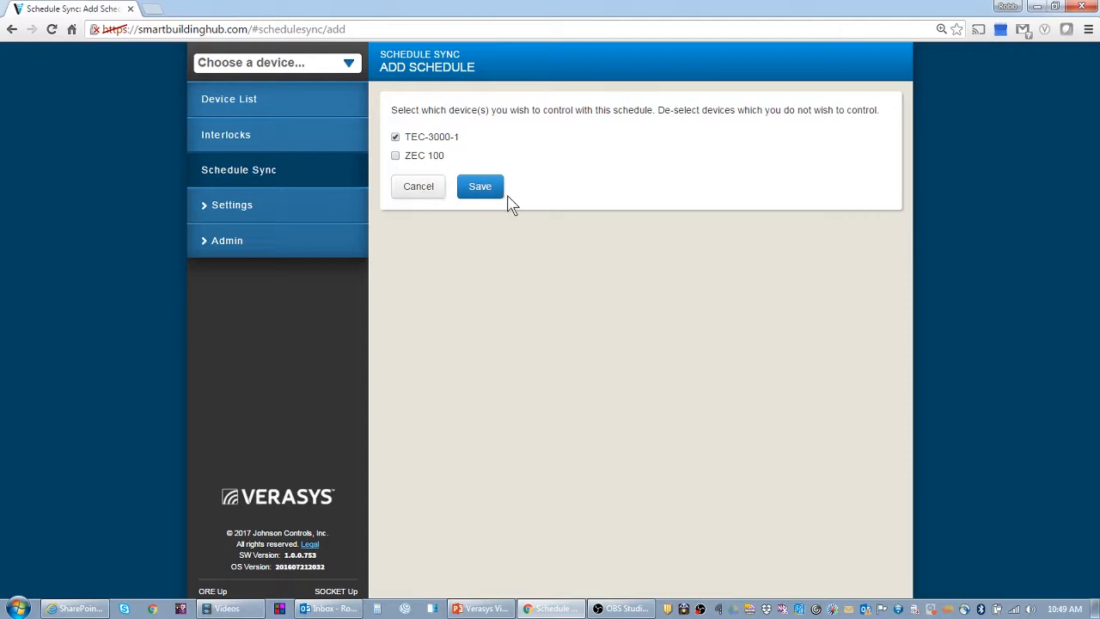
{"action": "left_click", "coordinate": [494, 197]}
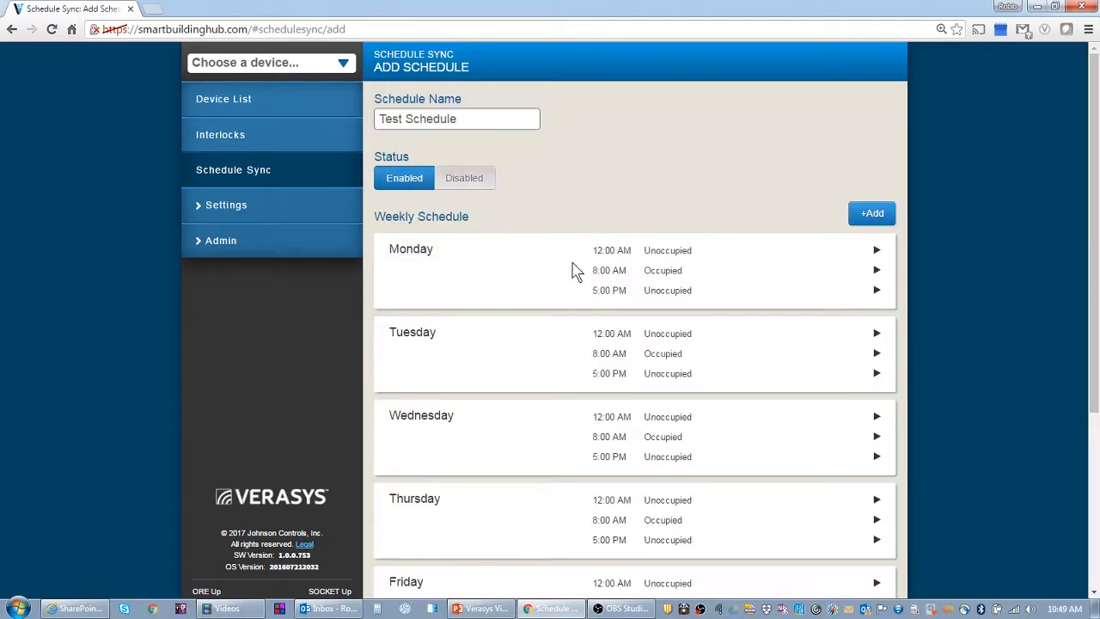
{"action": "scroll", "coordinate": [572, 270], "scroll_direction": "down", "scroll_amount": 3}
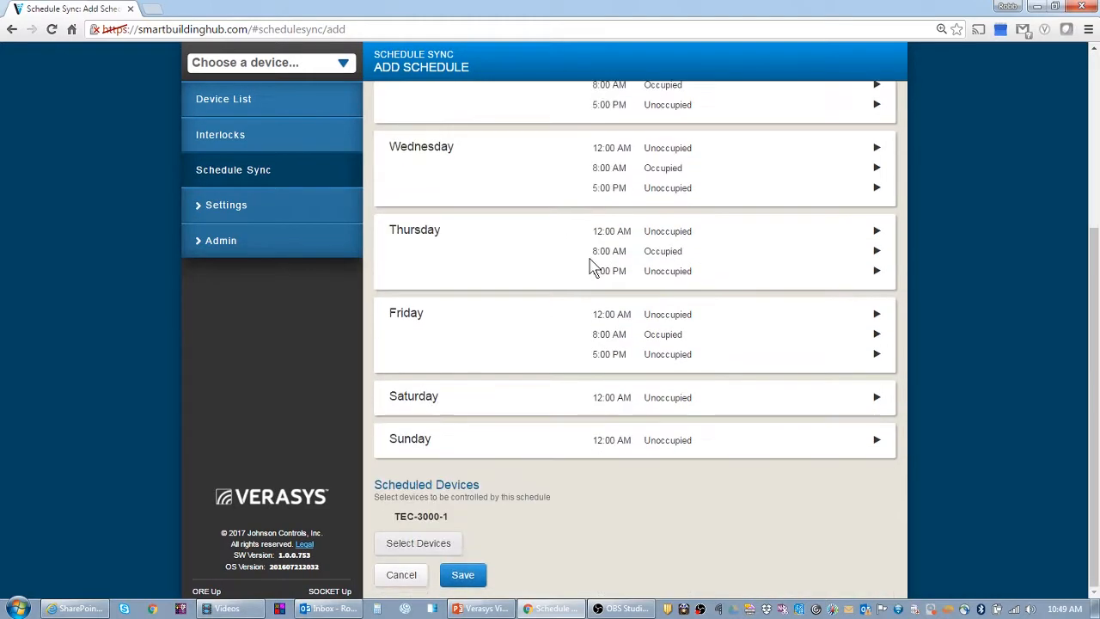
{"action": "left_click", "coordinate": [472, 576]}
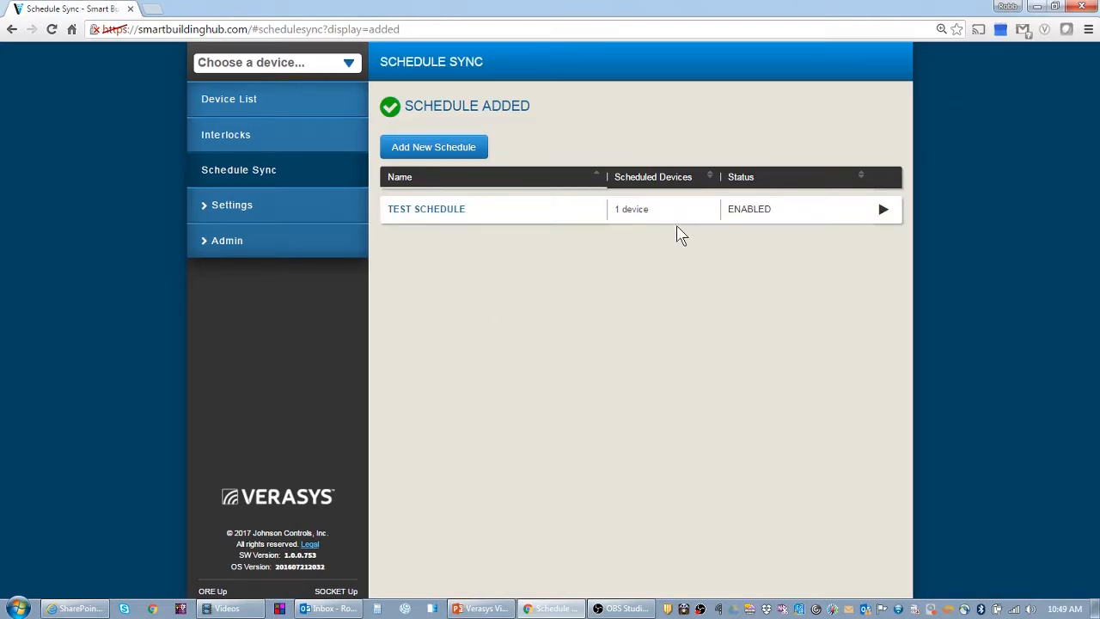
Check TEC-3000-1's Occupancy Schedule for the synced 8:00 AM and 5:00 PM weekday entries
{"action": "left_click", "coordinate": [248, 108]}
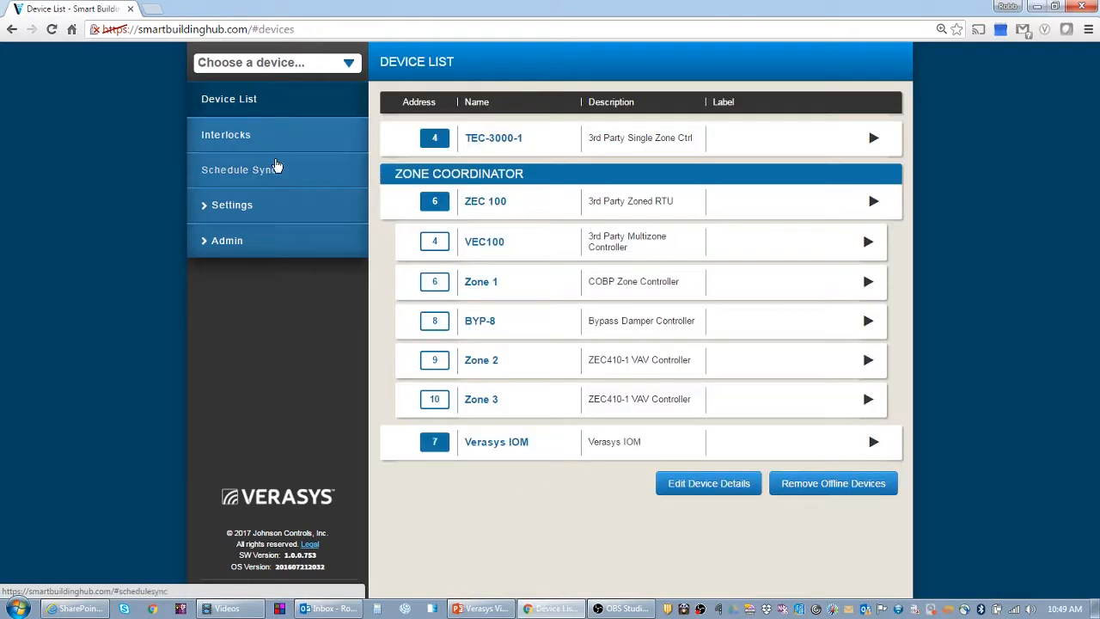
{"action": "left_click", "coordinate": [509, 140]}
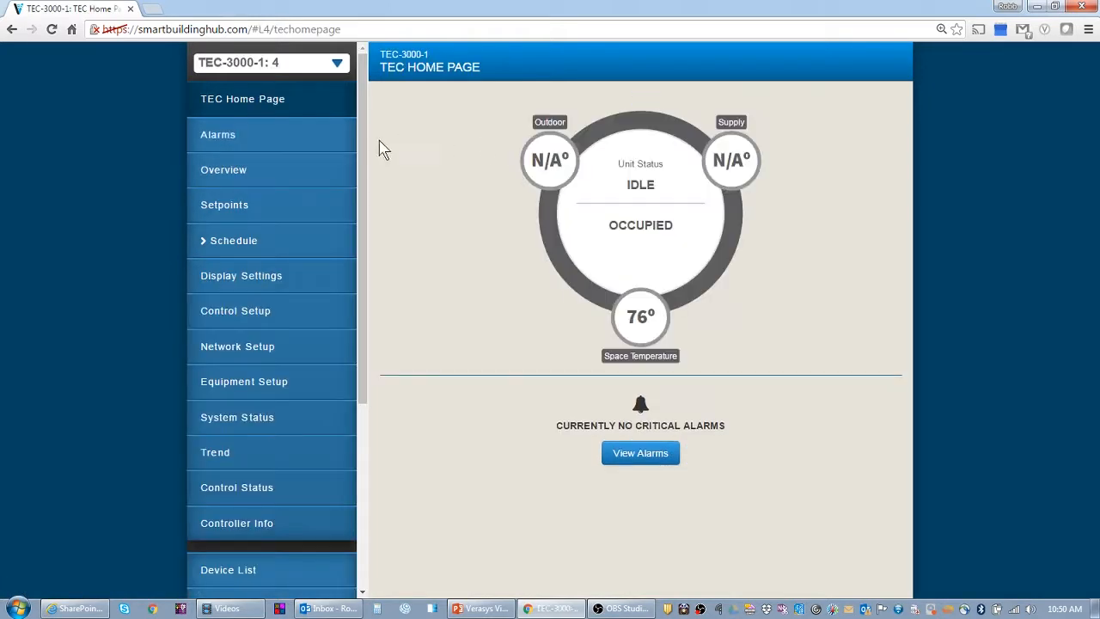
{"action": "left_click", "coordinate": [243, 204]}
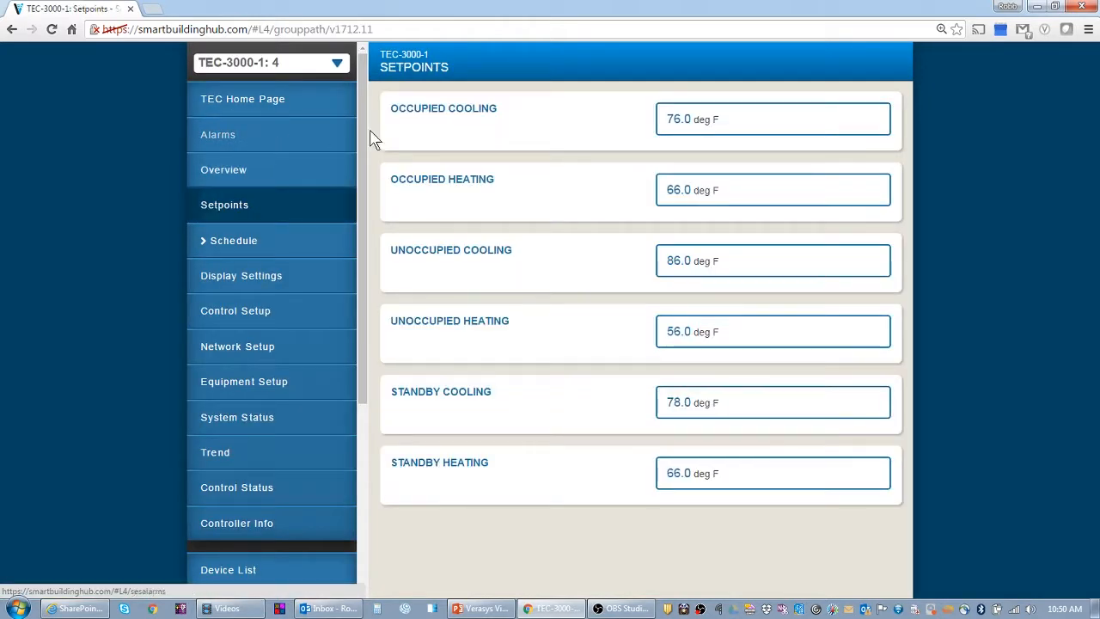
{"action": "left_click", "coordinate": [240, 240]}
{"action": "left_click", "coordinate": [283, 177]}
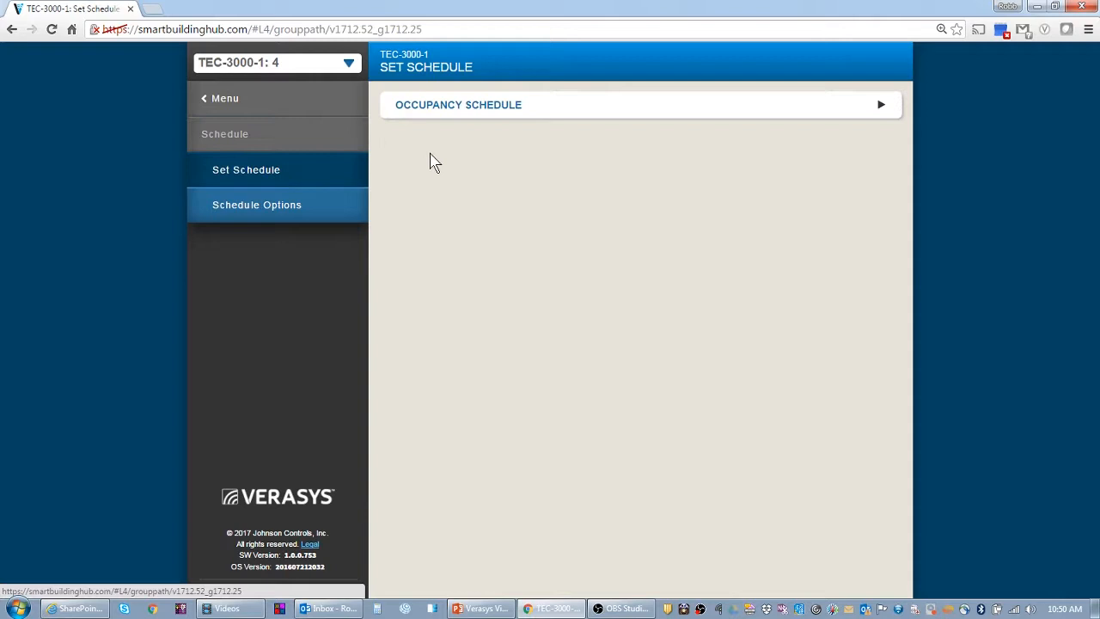
{"action": "left_click", "coordinate": [450, 110]}
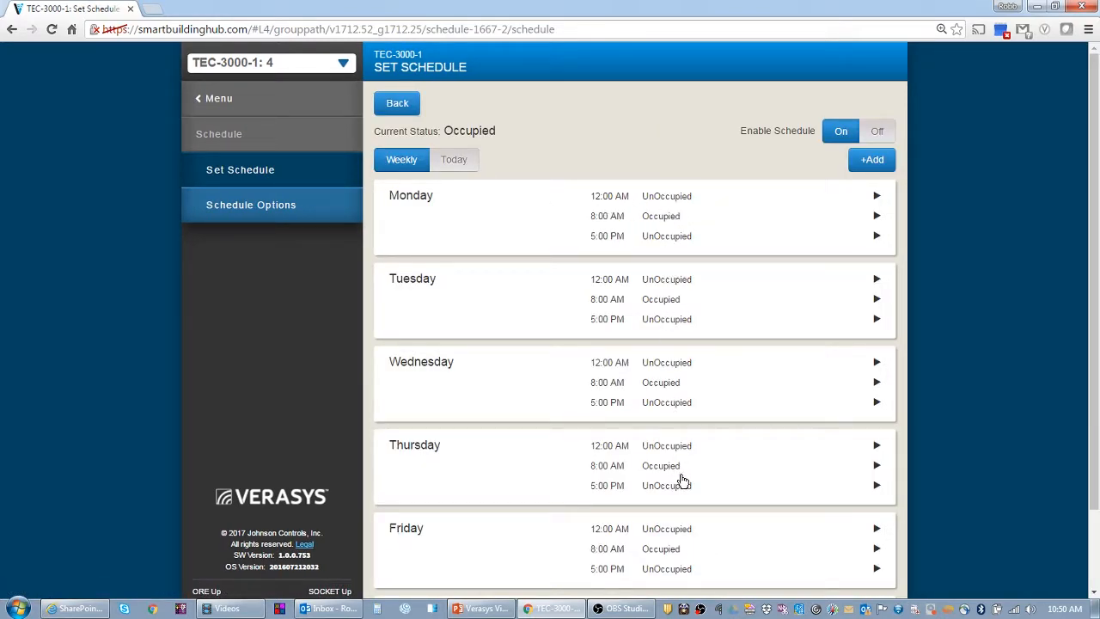
{"action": "scroll", "coordinate": [683, 480], "scroll_direction": "down", "scroll_amount": 1}
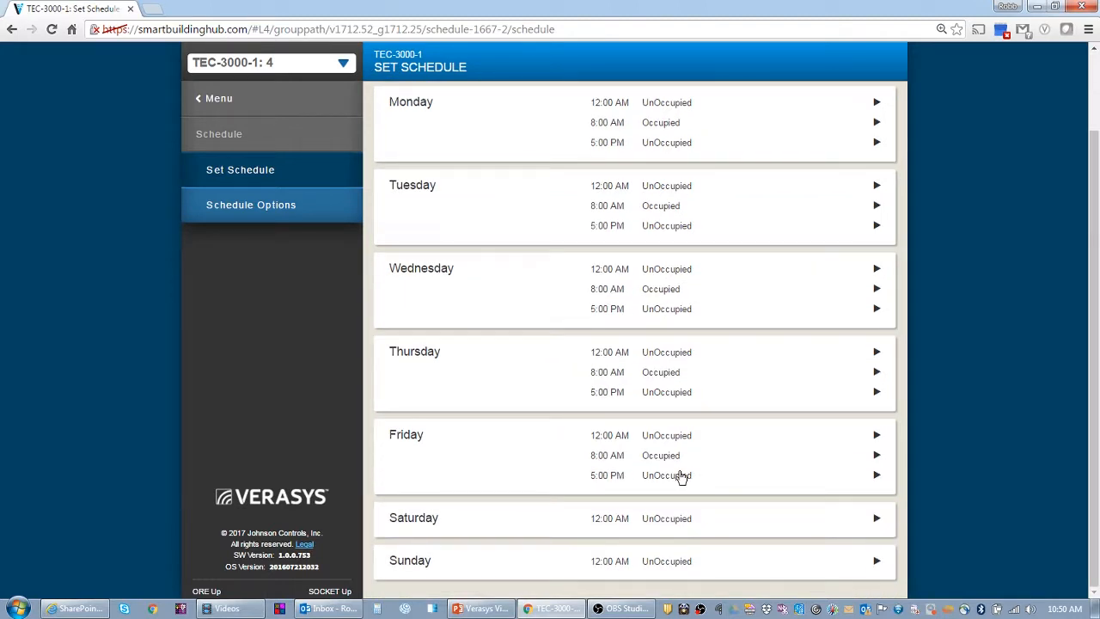
Go back to the TEC-3000-1 home page
{"action": "left_click", "coordinate": [200, 101]}
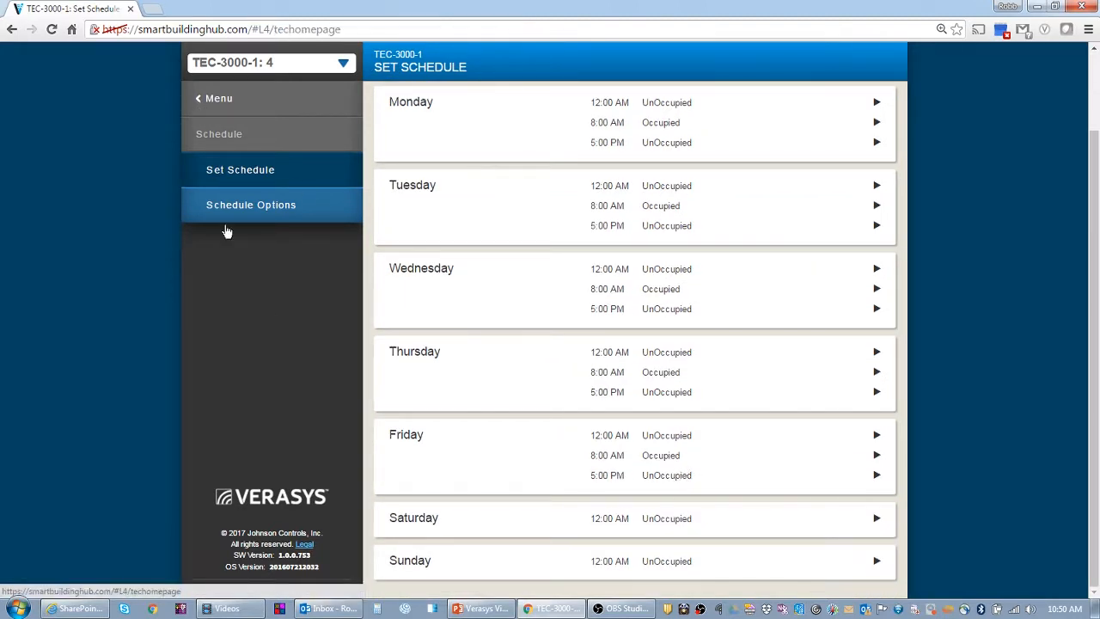
{"action": "scroll", "coordinate": [257, 517], "scroll_direction": "down", "scroll_amount": 3}
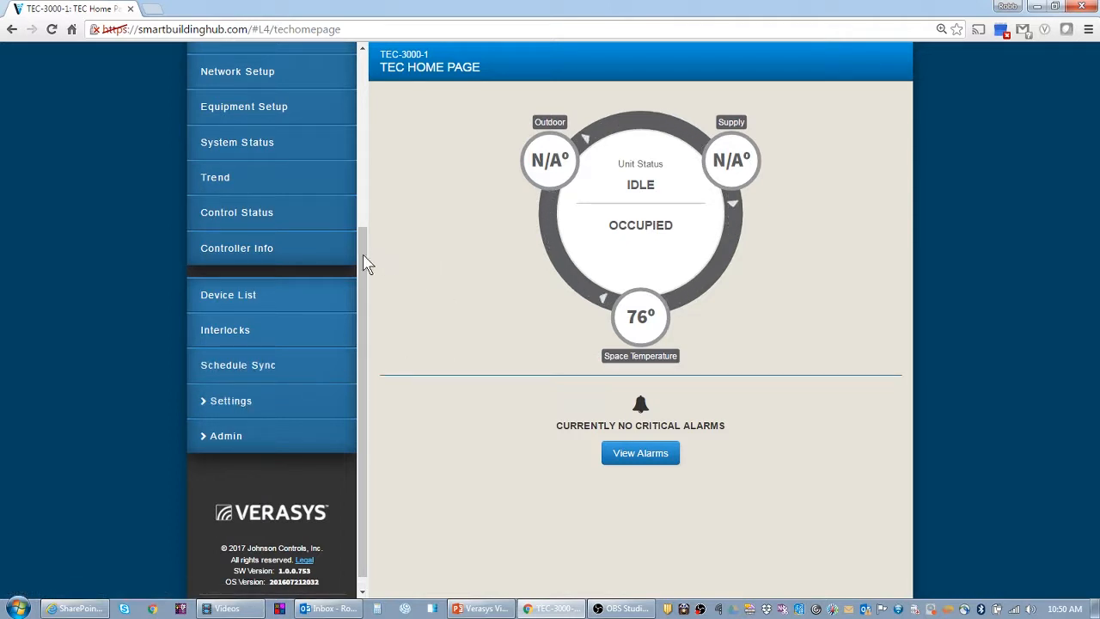
{"action": "scroll", "coordinate": [364, 263], "scroll_direction": "up", "scroll_amount": 5}
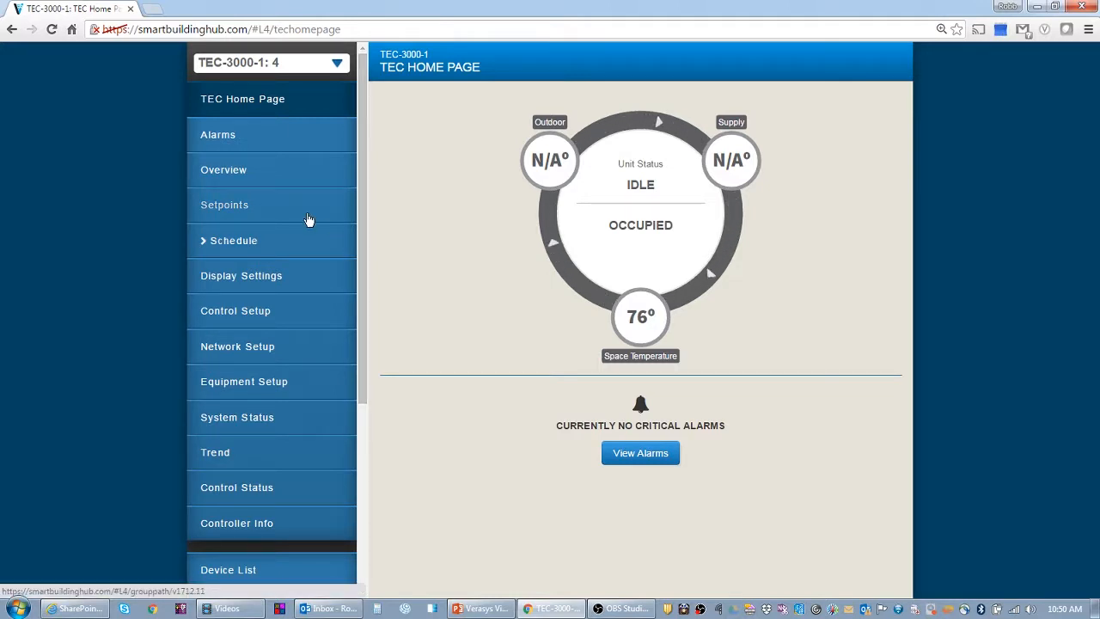
Show Schedule Options: Temp Occ Duration 120 min, Motion Sensor Timeout 15 min, Source Schedule
{"action": "left_click", "coordinate": [241, 239]}
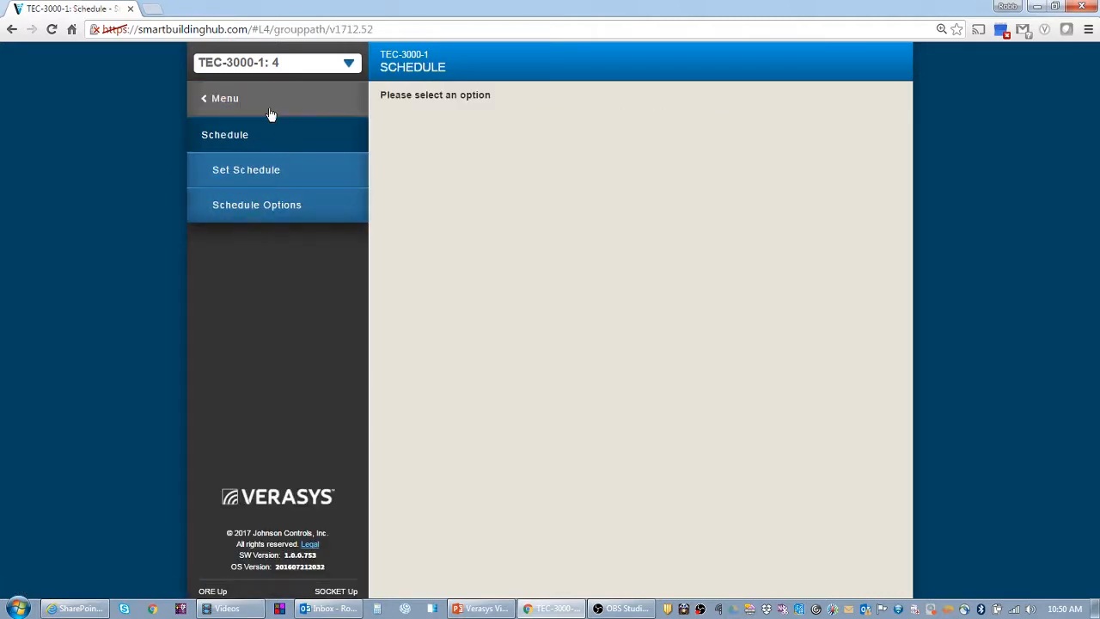
{"action": "left_click", "coordinate": [240, 211]}
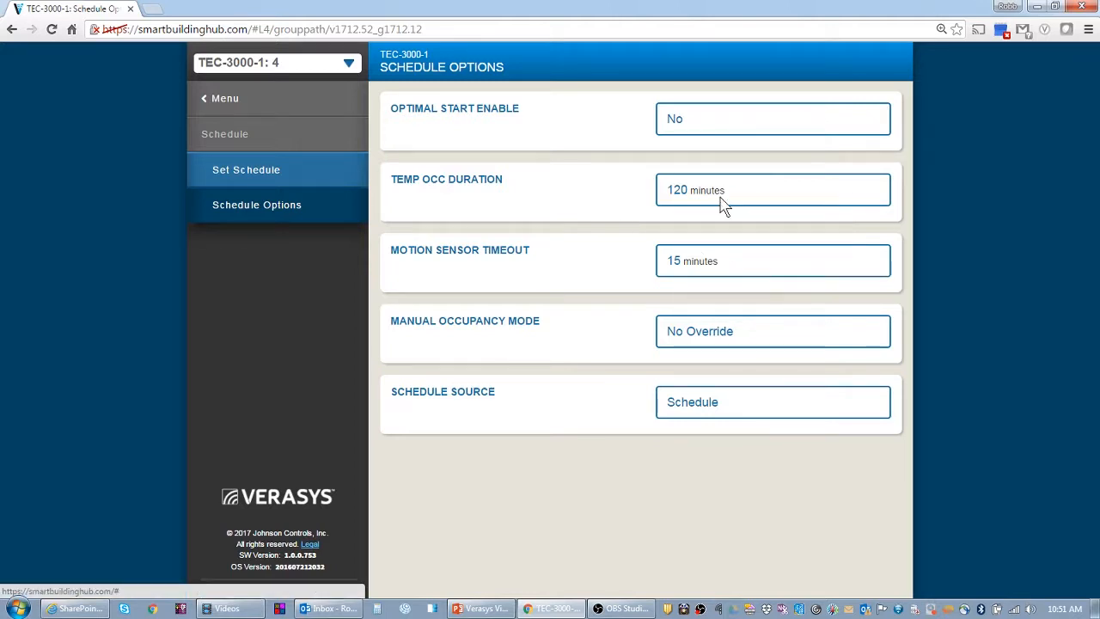
Leave Temp Occ Duration at 120 minutes and show TEC-3000-1's occupied, unoccupied and standby setpoints
{"action": "left_click", "coordinate": [693, 207]}
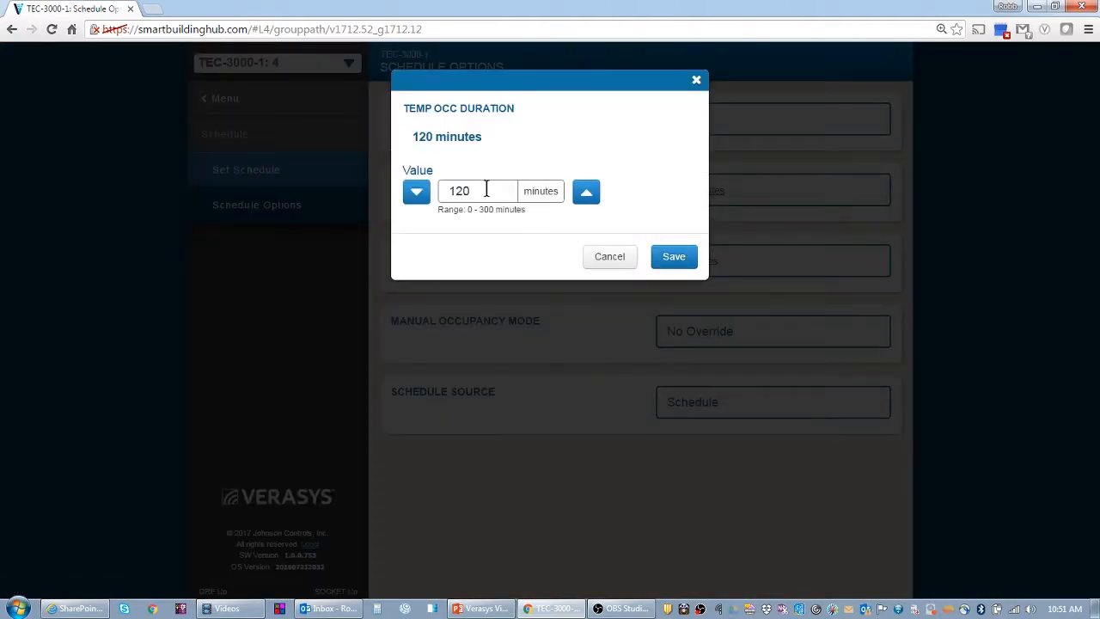
{"action": "left_click_drag", "start_coordinate": [483, 191], "coordinate": [431, 176]}
{"action": "left_click", "coordinate": [611, 256]}
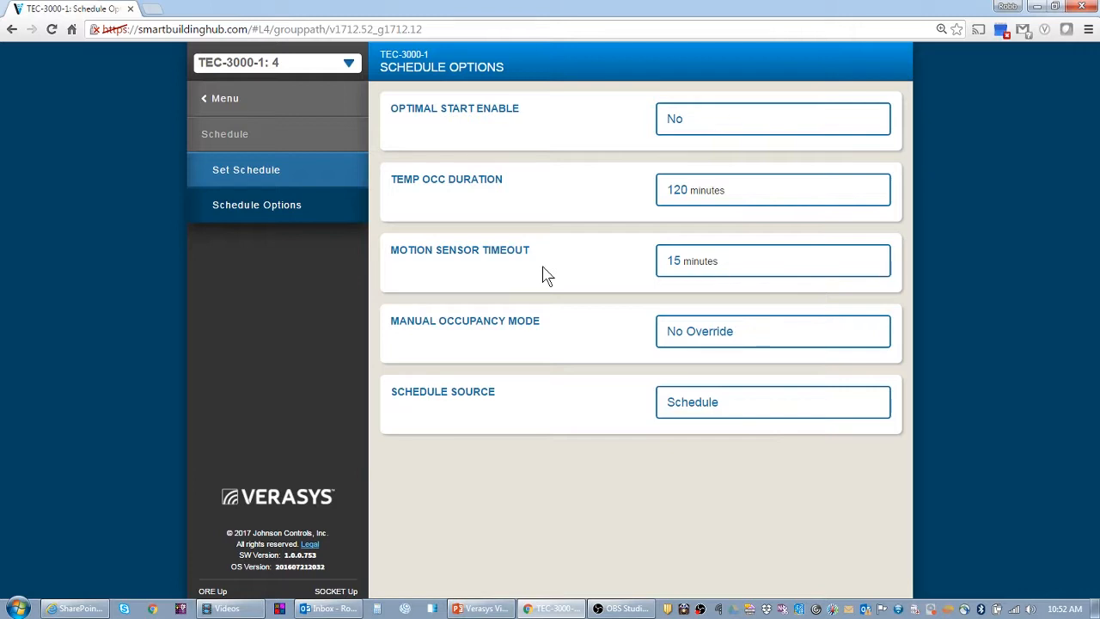
{"action": "left_click", "coordinate": [226, 100]}
{"action": "left_click", "coordinate": [232, 213]}
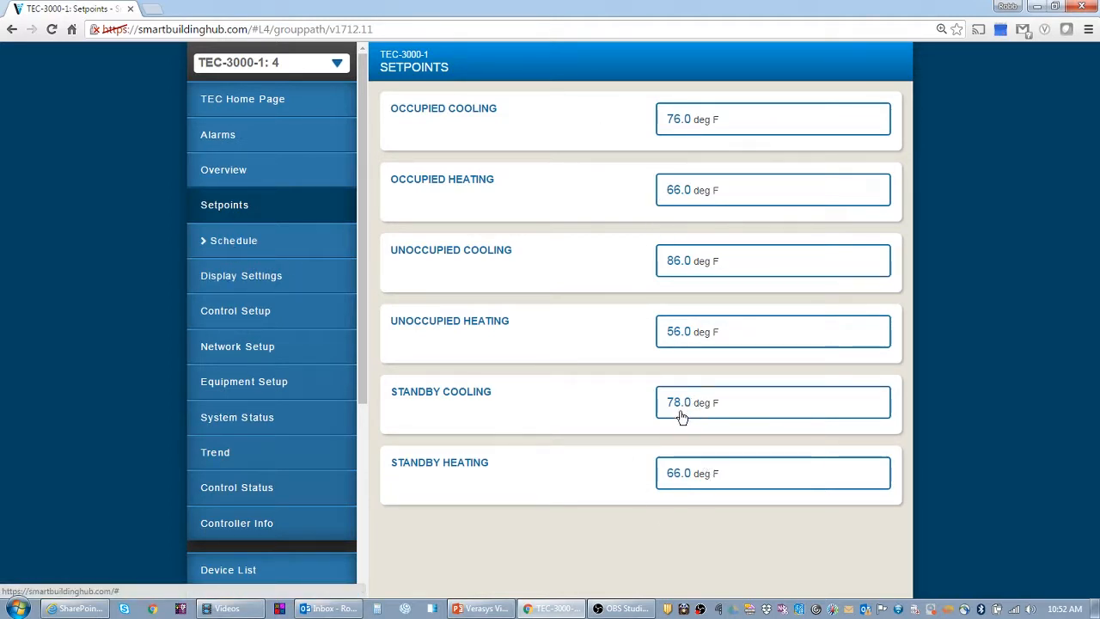
In Schedule Options, preview Occupied for Manual Occupancy Mode but keep No Override
{"action": "left_click", "coordinate": [238, 245]}
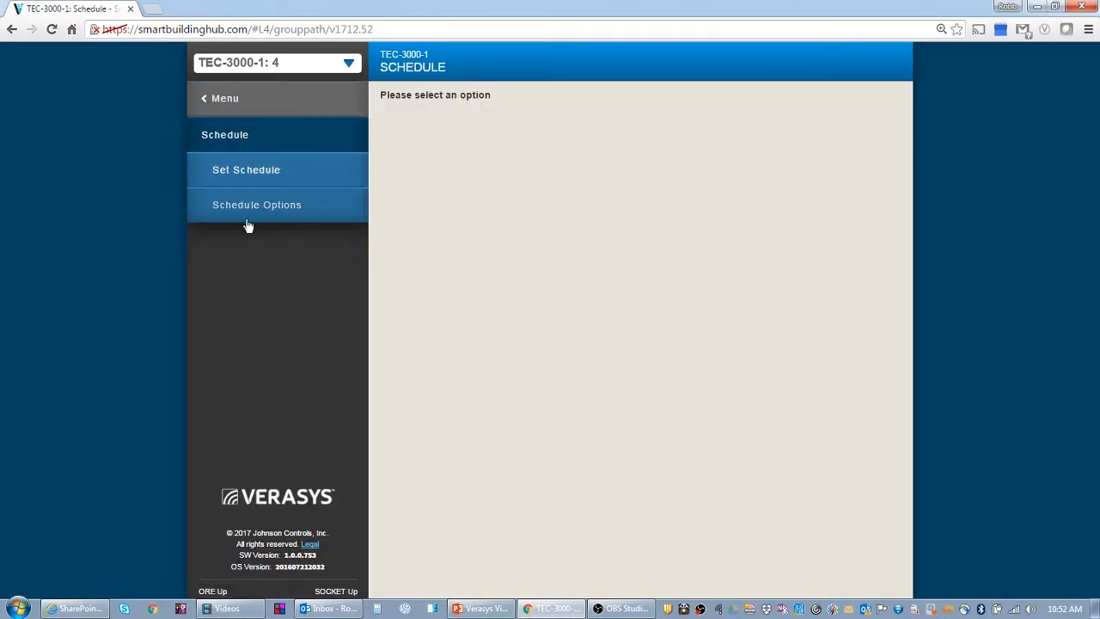
{"action": "left_click", "coordinate": [244, 213]}
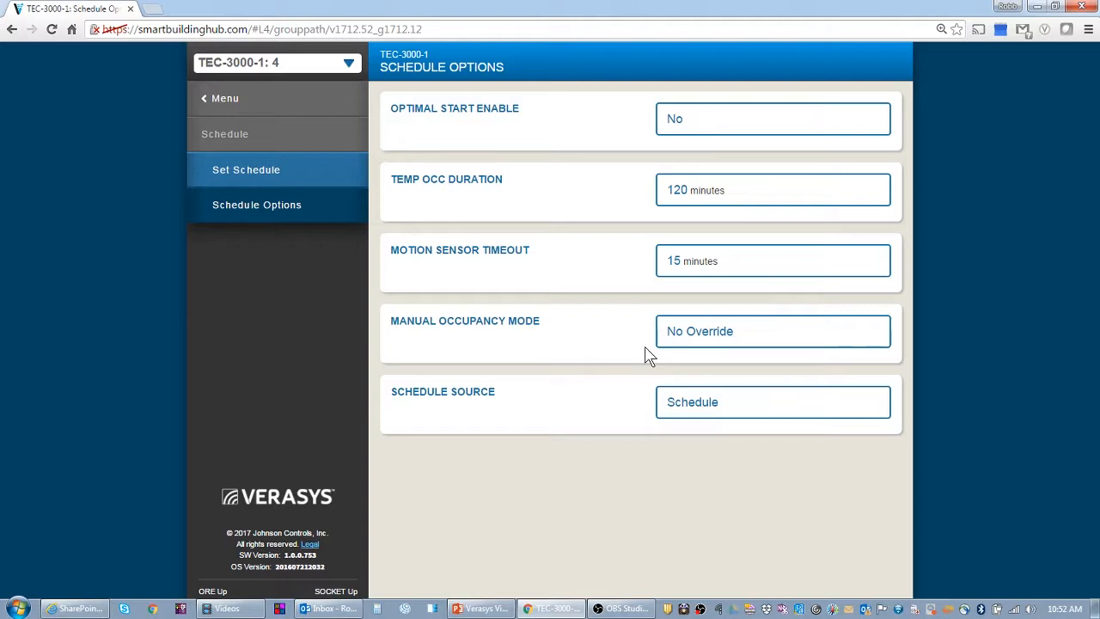
{"action": "left_click", "coordinate": [712, 336]}
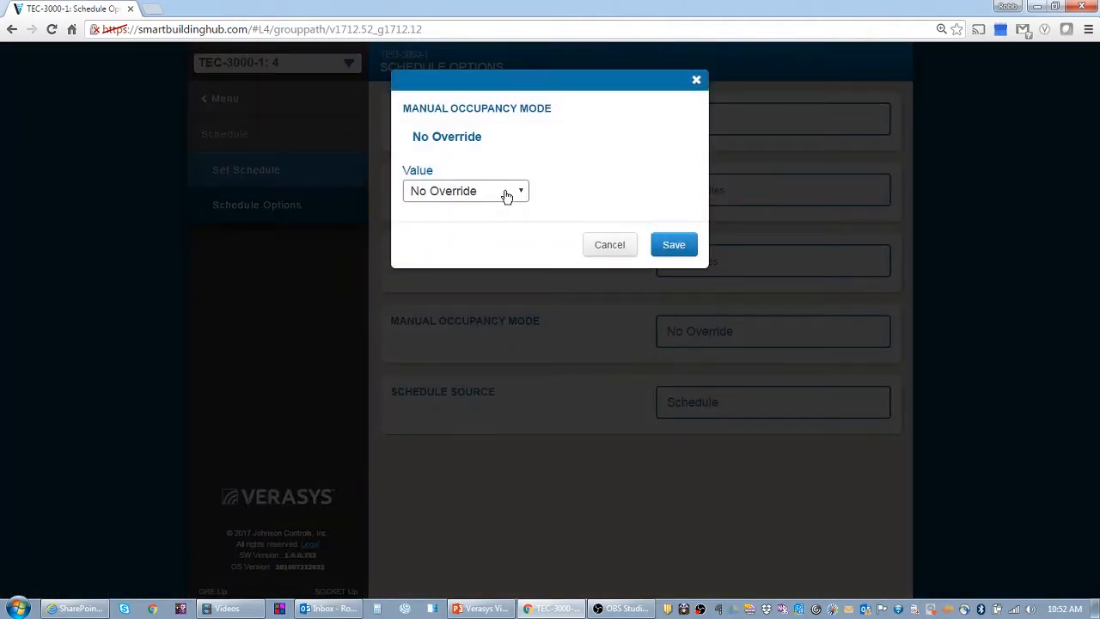
{"action": "left_click", "coordinate": [506, 194]}
{"action": "left_click", "coordinate": [487, 226]}
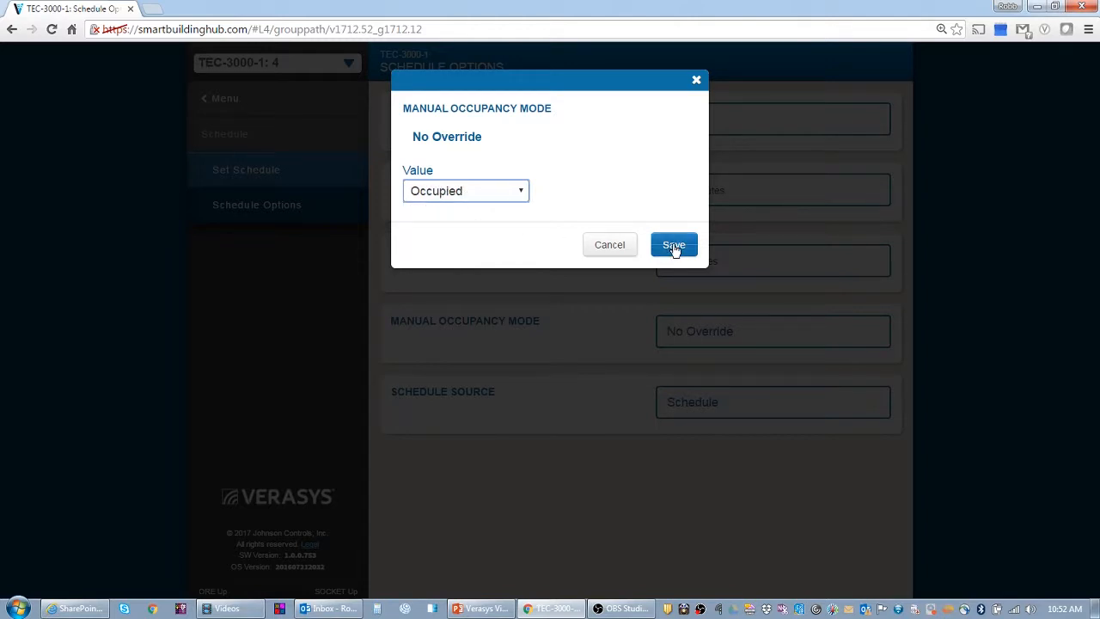
{"action": "left_click", "coordinate": [610, 247]}
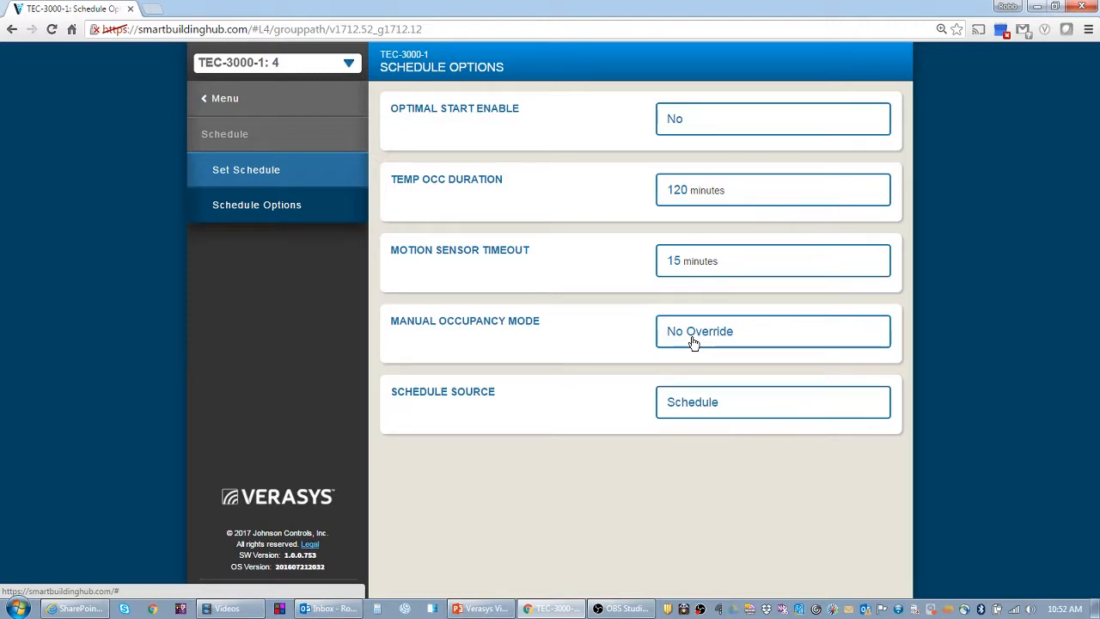
Review the Schedule Source choices, leaving it at Schedule rather than External
{"action": "left_click", "coordinate": [676, 417]}
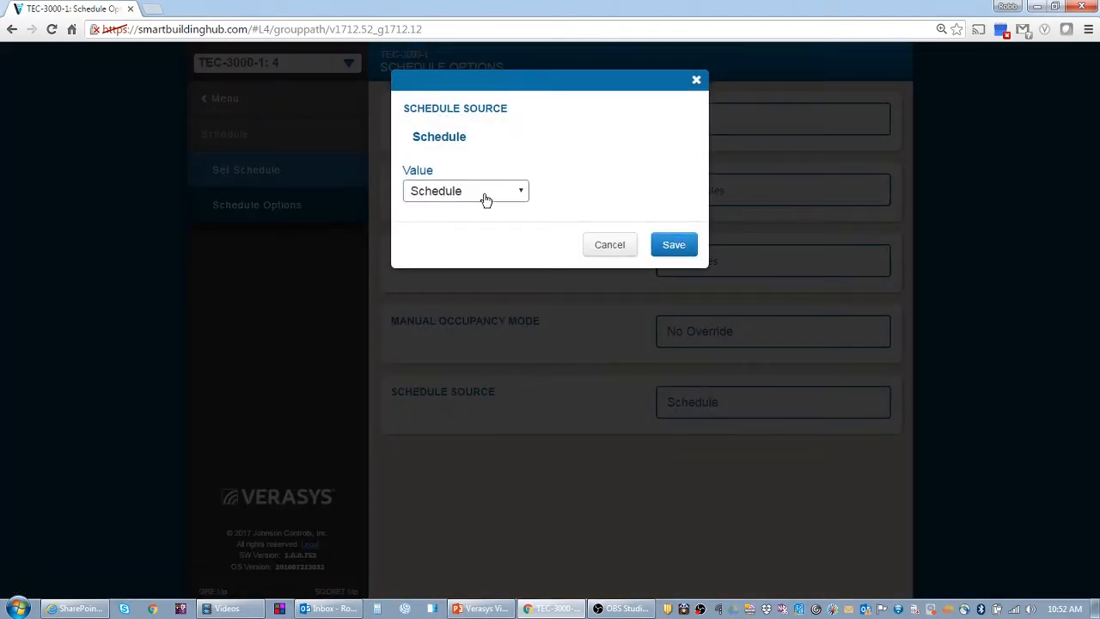
{"action": "left_click", "coordinate": [438, 198]}
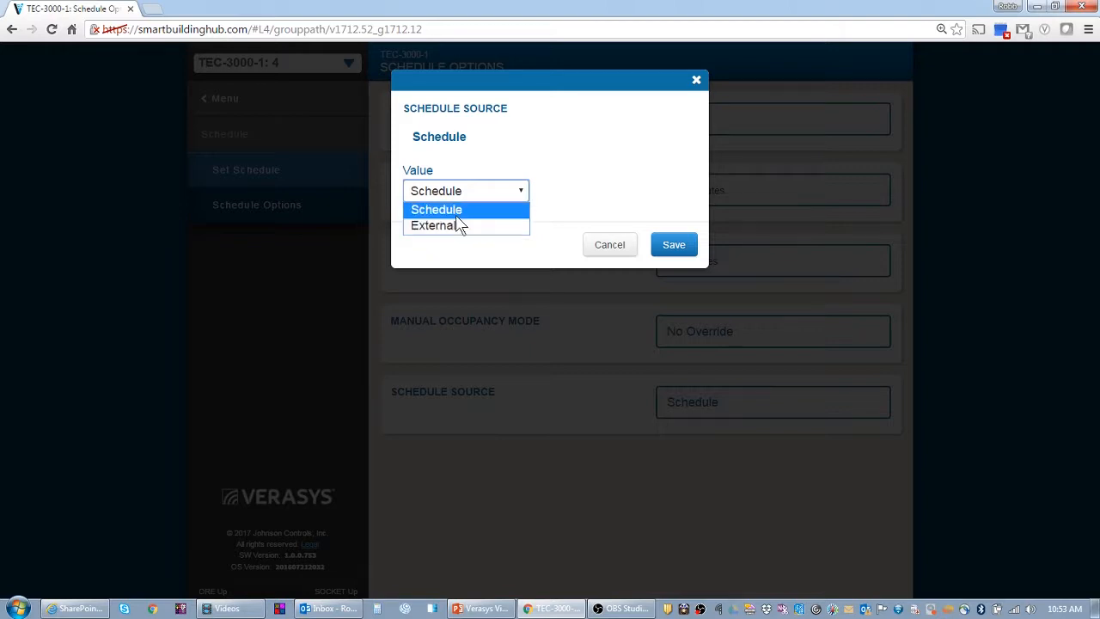
{"action": "left_click", "coordinate": [607, 247]}
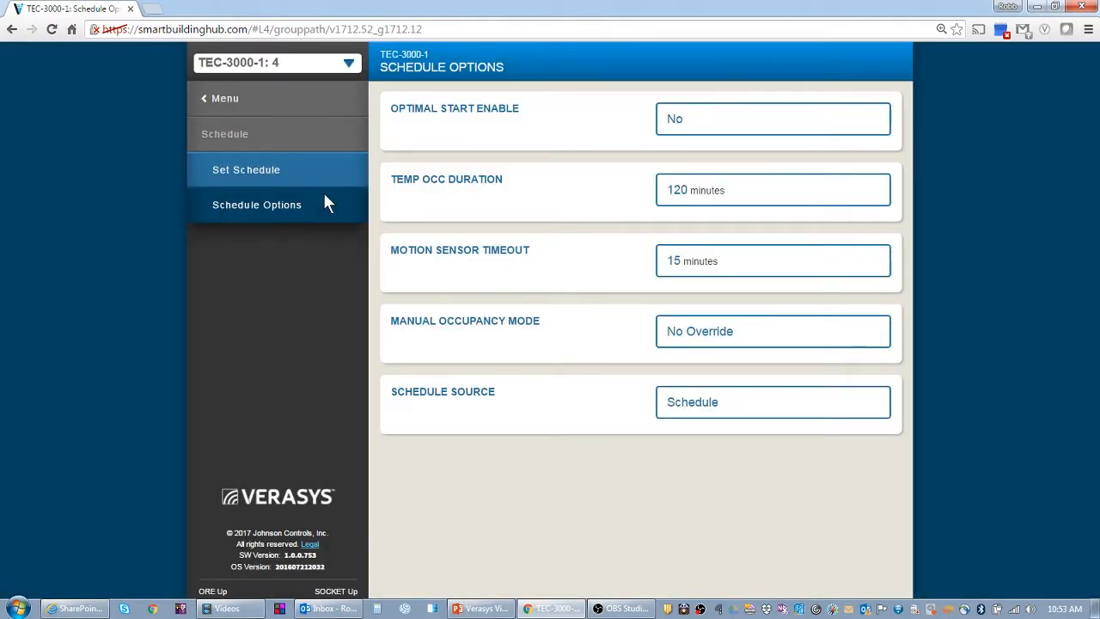
Set Passcode Enabled to Yes in TEC-3000-1's Display Settings and save
{"action": "left_click", "coordinate": [233, 100]}
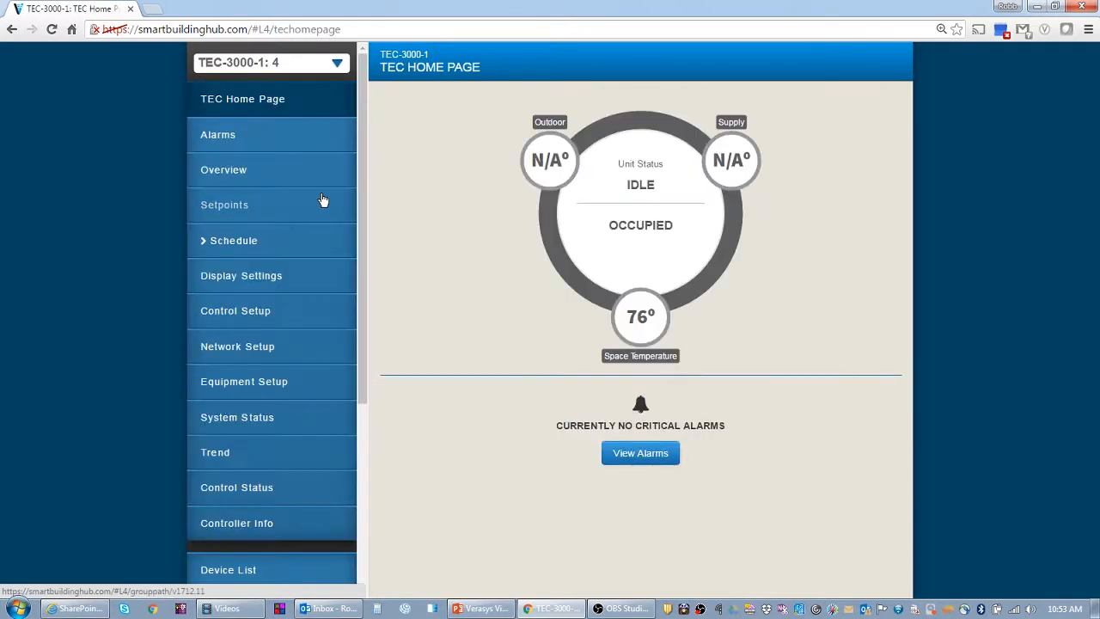
{"action": "left_click", "coordinate": [231, 277]}
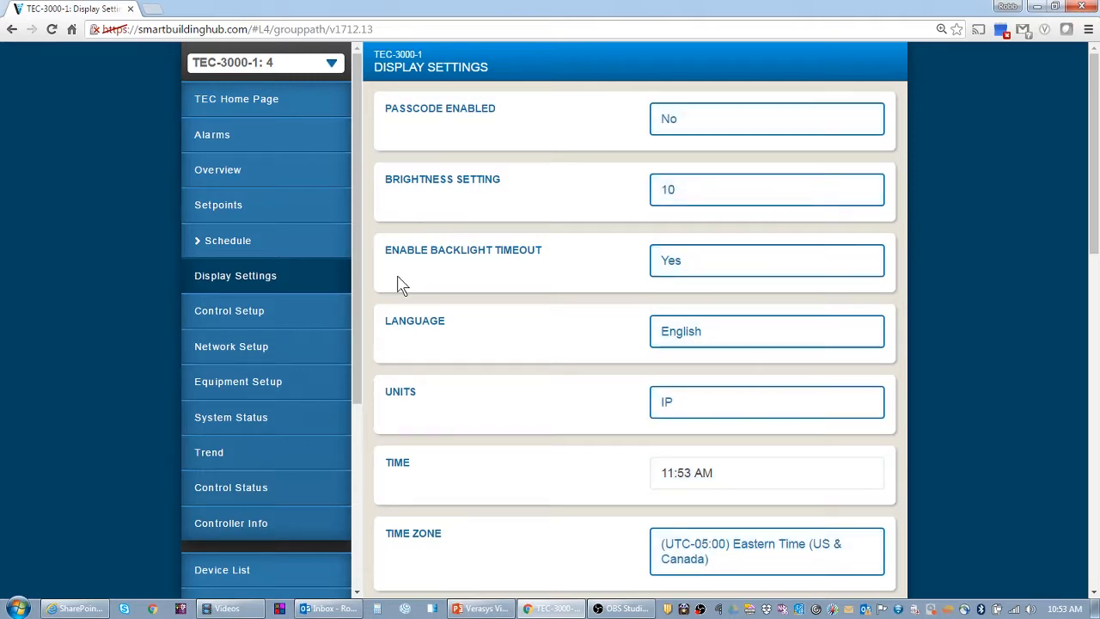
{"action": "left_click", "coordinate": [677, 127]}
{"action": "left_click", "coordinate": [452, 193]}
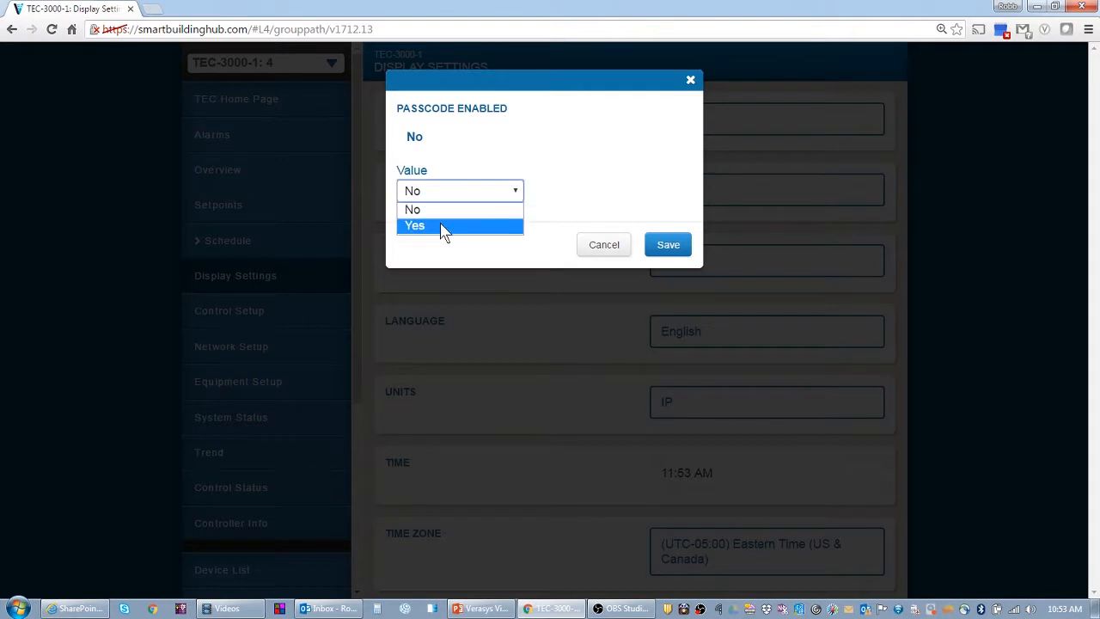
{"action": "left_click", "coordinate": [442, 227]}
{"action": "left_click", "coordinate": [665, 244]}
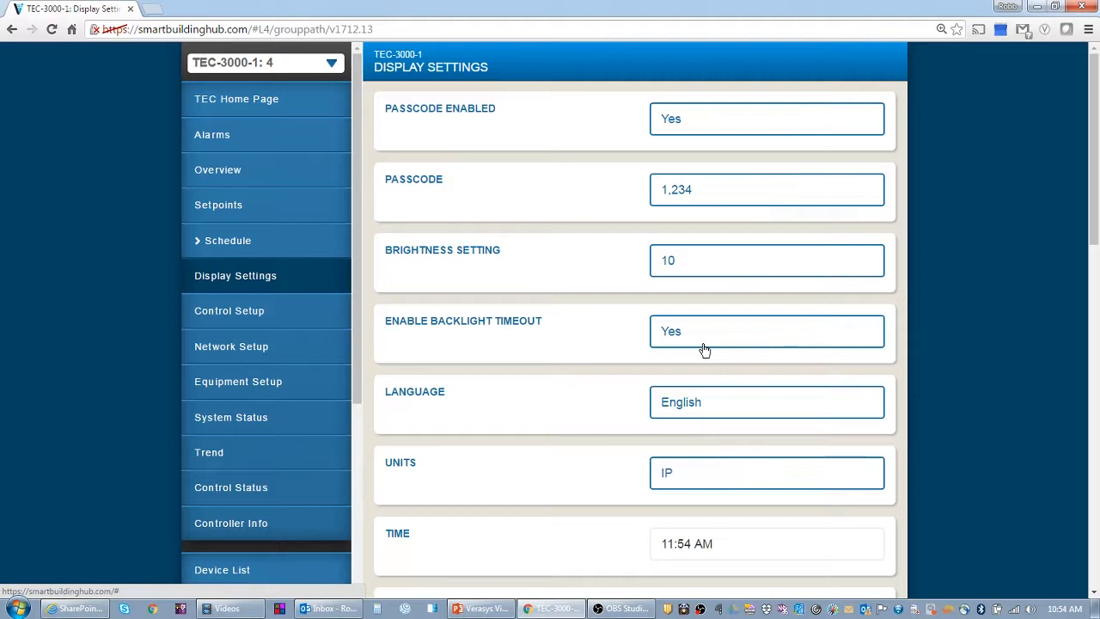
{"action": "left_click", "coordinate": [684, 410]}
{"action": "left_click", "coordinate": [500, 195]}
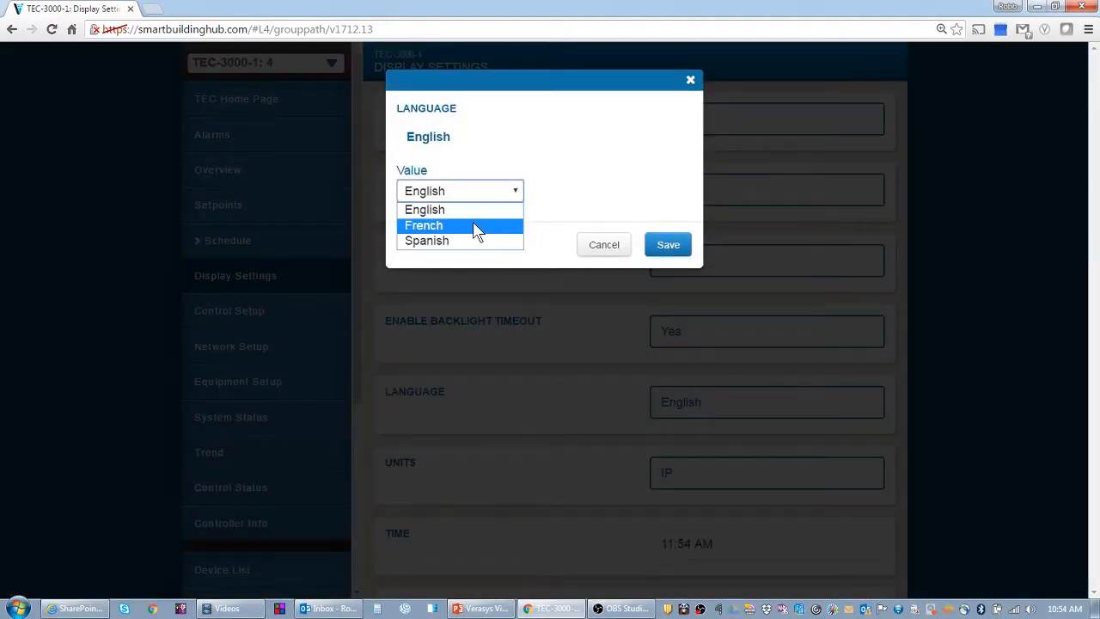
{"action": "left_click", "coordinate": [613, 247]}
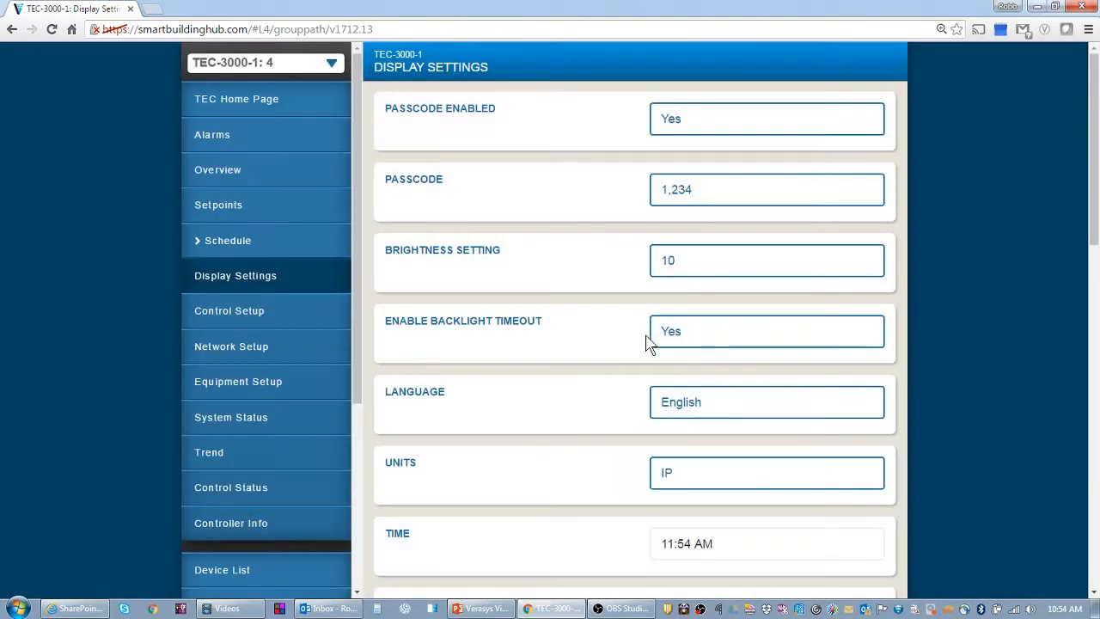
{"action": "scroll", "coordinate": [624, 342], "scroll_direction": "down", "scroll_amount": 3}
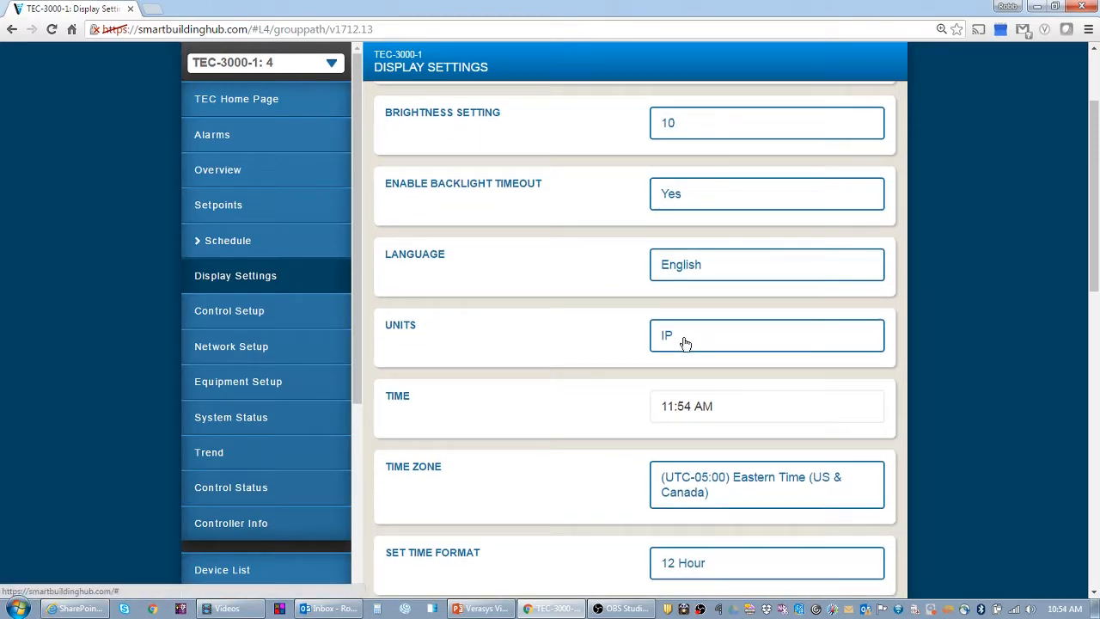
{"action": "left_click", "coordinate": [683, 344]}
{"action": "left_click", "coordinate": [480, 198]}
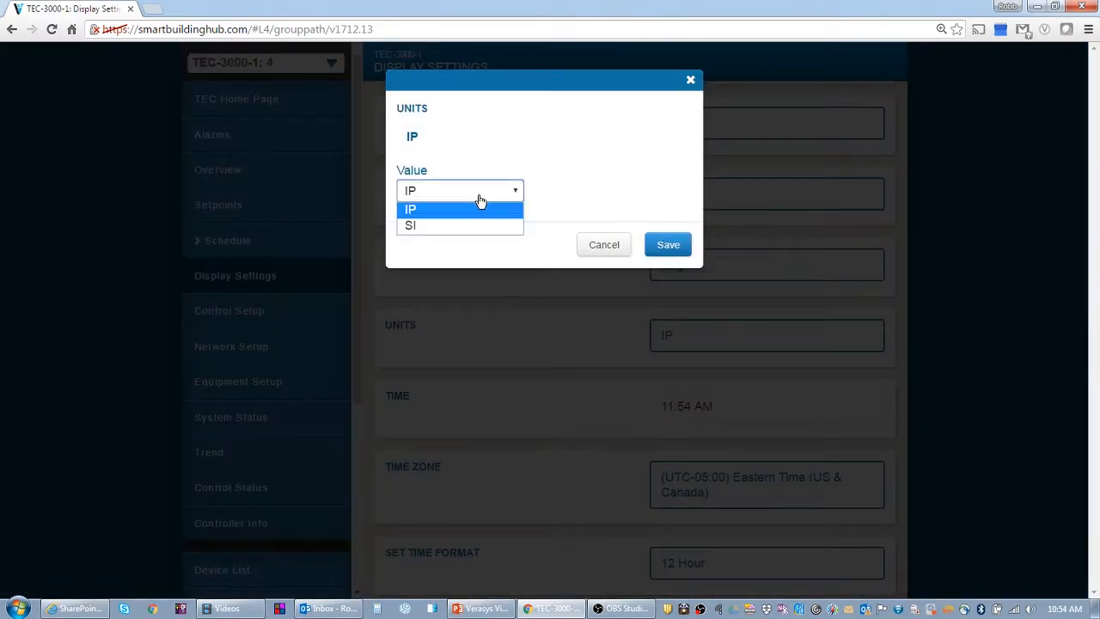
{"action": "left_click", "coordinate": [602, 246]}
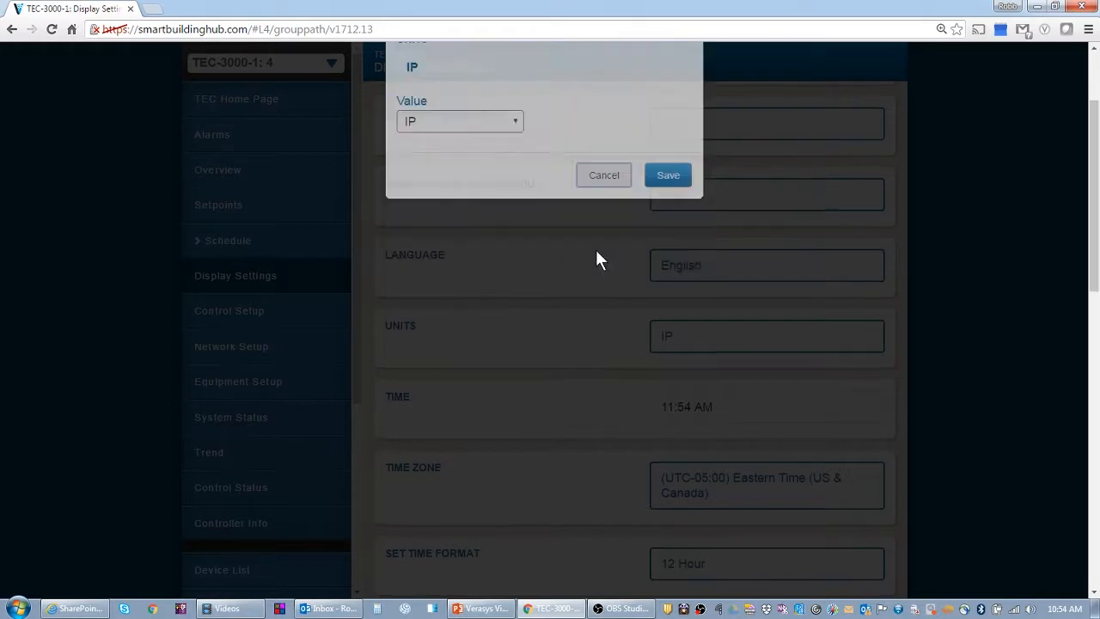
{"action": "scroll", "coordinate": [596, 266], "scroll_direction": "down", "scroll_amount": 3}
{"action": "scroll", "coordinate": [601, 258], "scroll_direction": "down", "scroll_amount": 1}
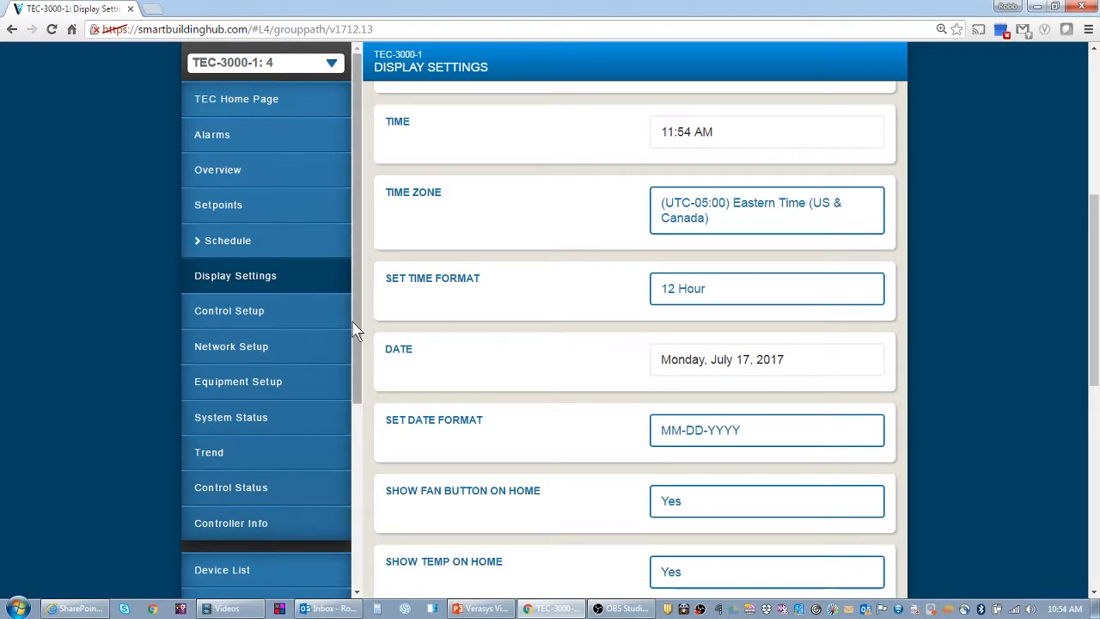
Open the hub's Settings page listing Wi-Fi Access Point, Ethernet, Load Shedding and SSL options
{"action": "left_click_drag", "start_coordinate": [357, 332], "coordinate": [361, 347]}
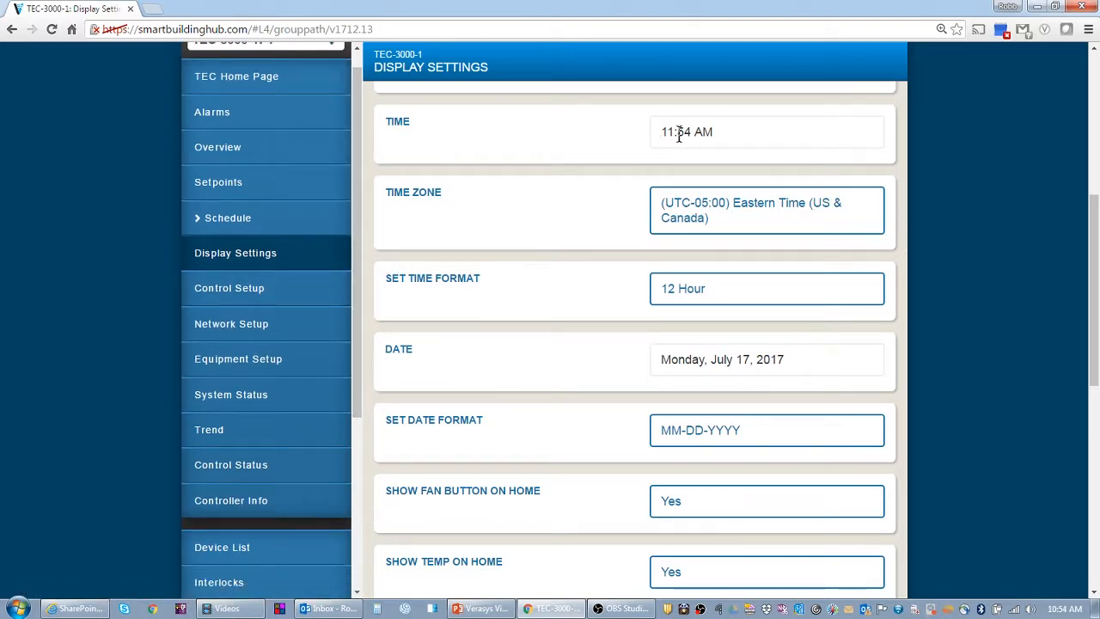
{"action": "left_click_drag", "start_coordinate": [672, 131], "coordinate": [706, 132]}
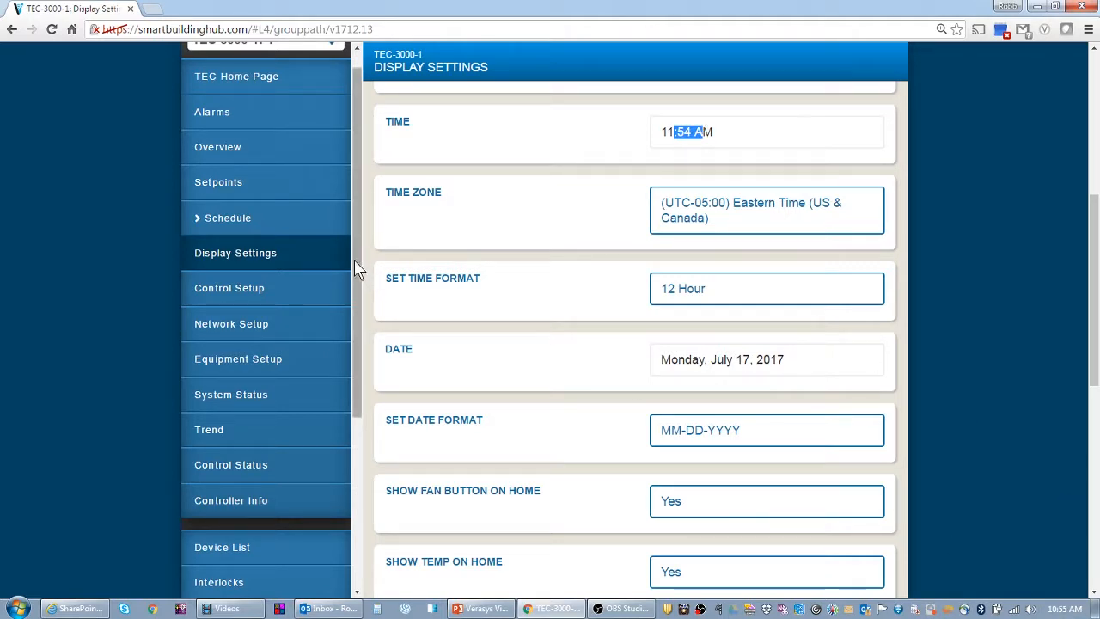
{"action": "left_click_drag", "start_coordinate": [356, 265], "coordinate": [342, 426]}
{"action": "scroll", "coordinate": [342, 425], "scroll_direction": "down", "scroll_amount": 1}
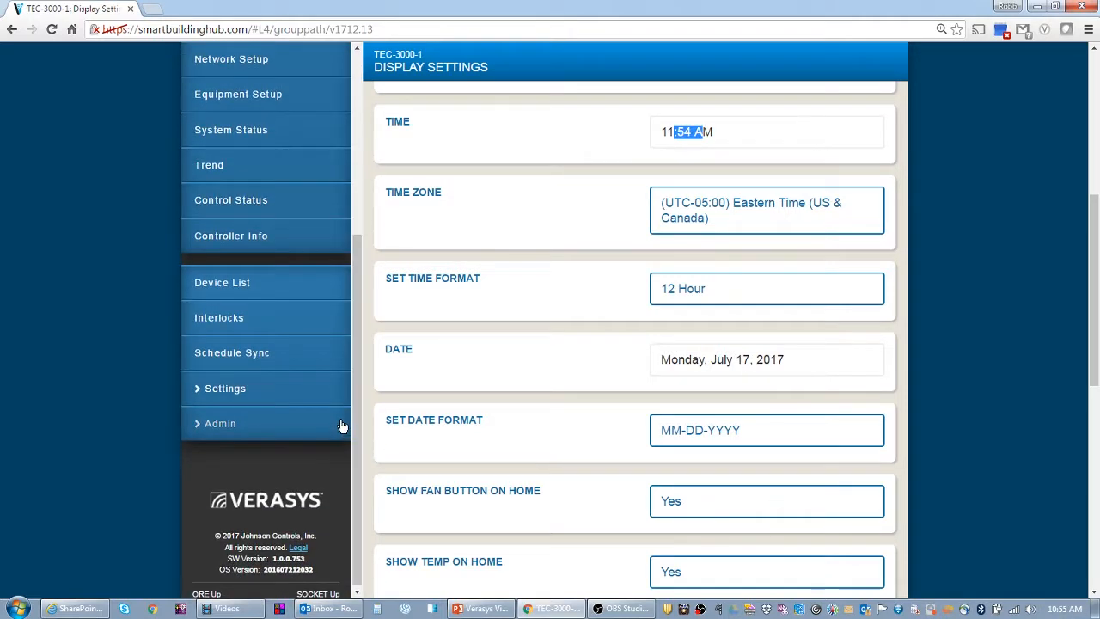
{"action": "left_click", "coordinate": [219, 388]}
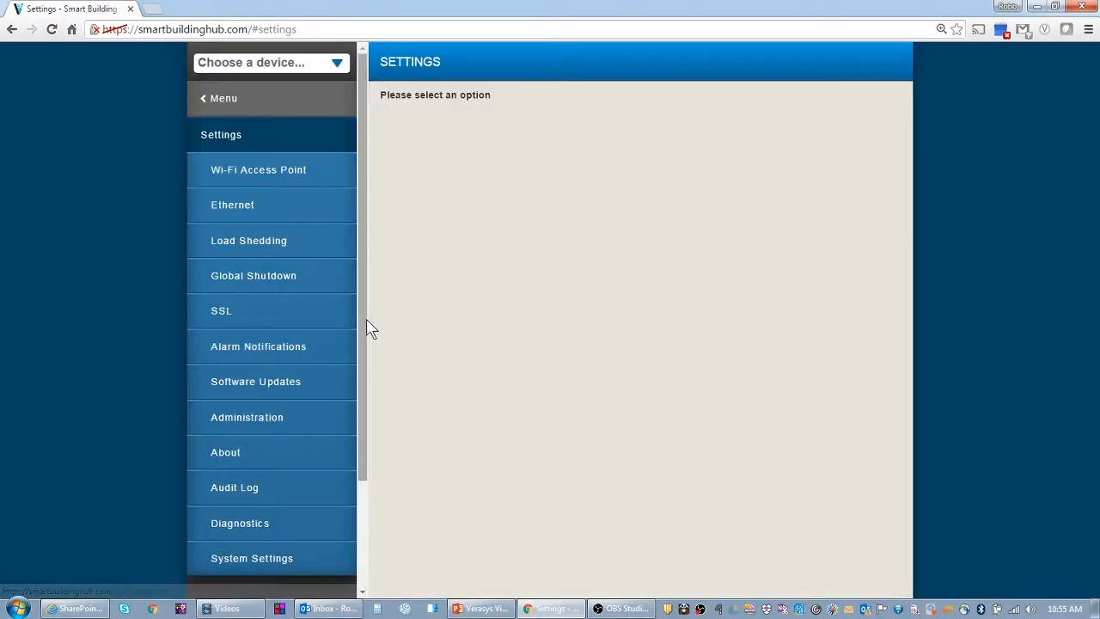
Set the hub timezone to (UTC-06:00) Central Time (US & Canada), keep IP units, and save
{"action": "left_click_drag", "start_coordinate": [368, 327], "coordinate": [238, 294]}
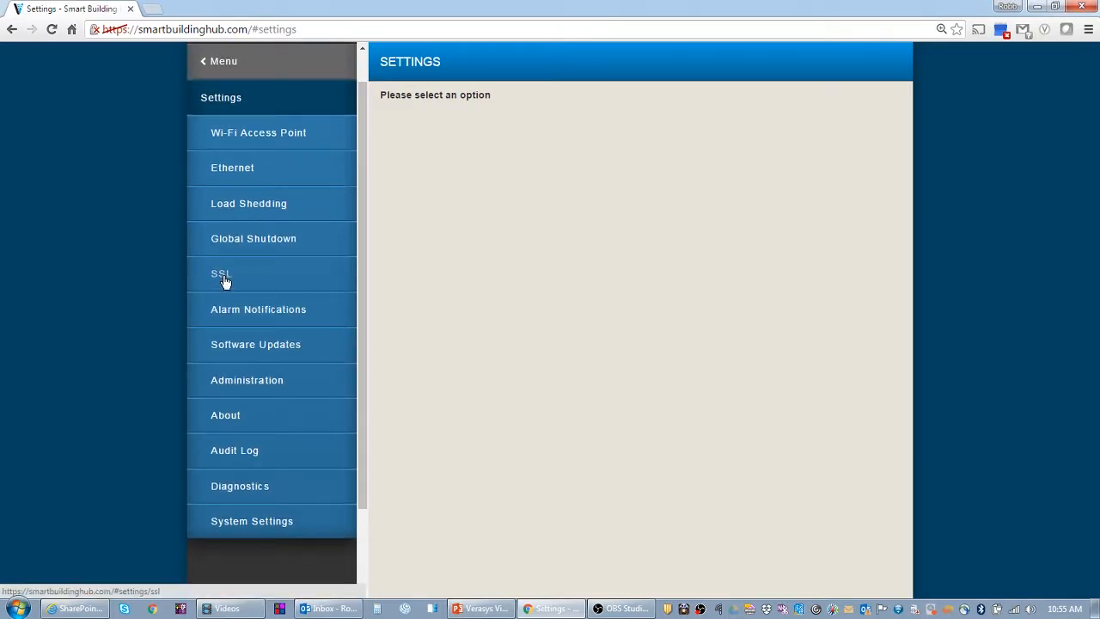
{"action": "left_click", "coordinate": [251, 525]}
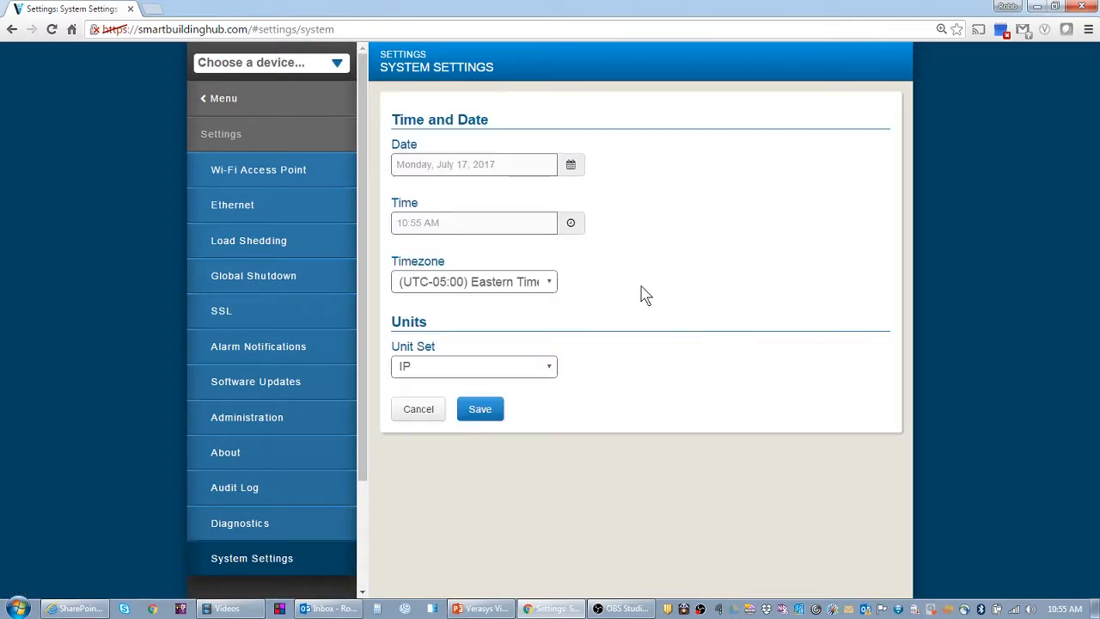
{"action": "left_click", "coordinate": [527, 289]}
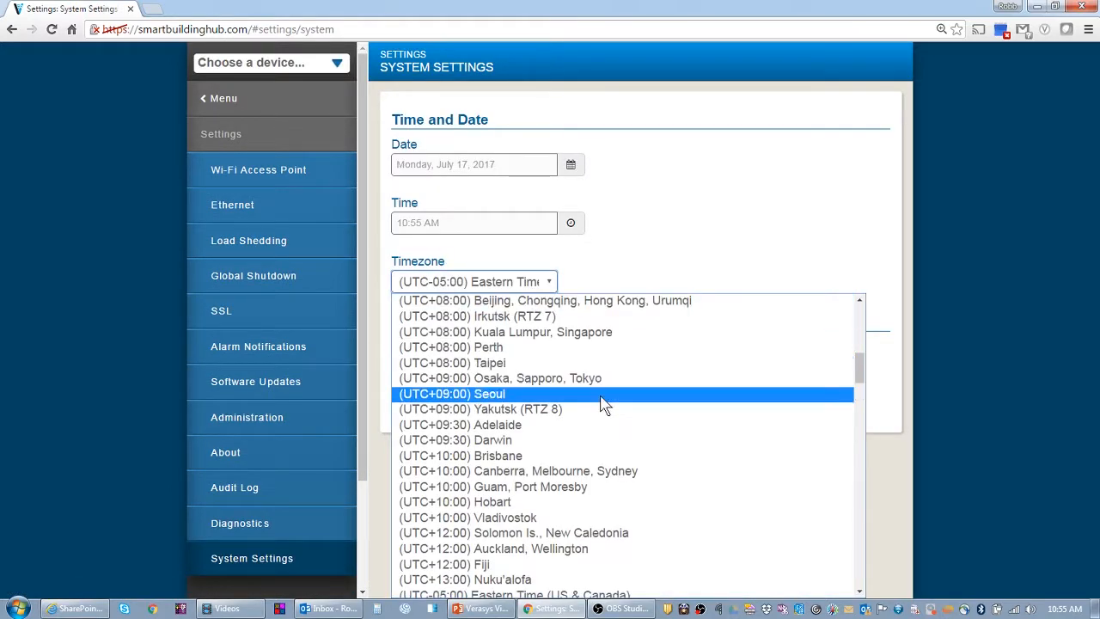
{"action": "left_click_drag", "start_coordinate": [862, 380], "coordinate": [863, 408]}
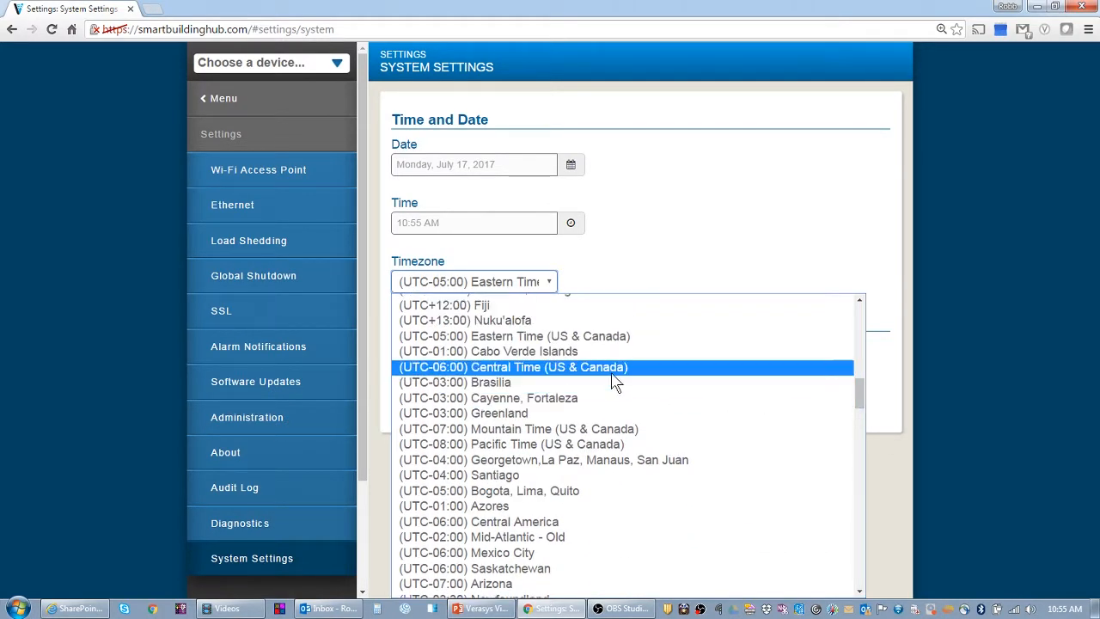
{"action": "left_click", "coordinate": [550, 361]}
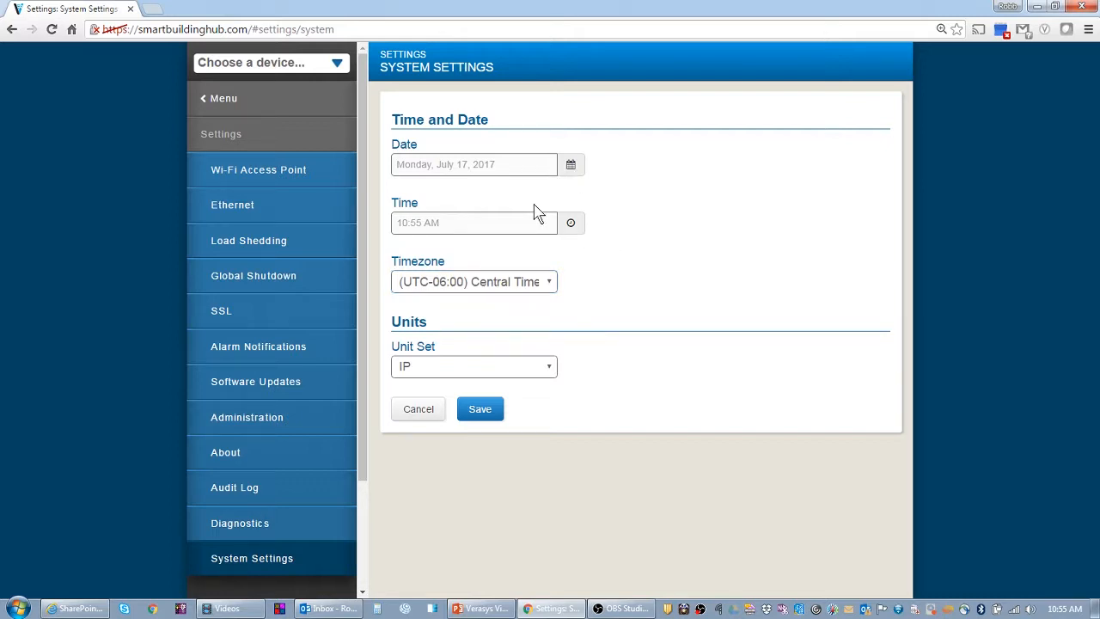
{"action": "left_click", "coordinate": [467, 369]}
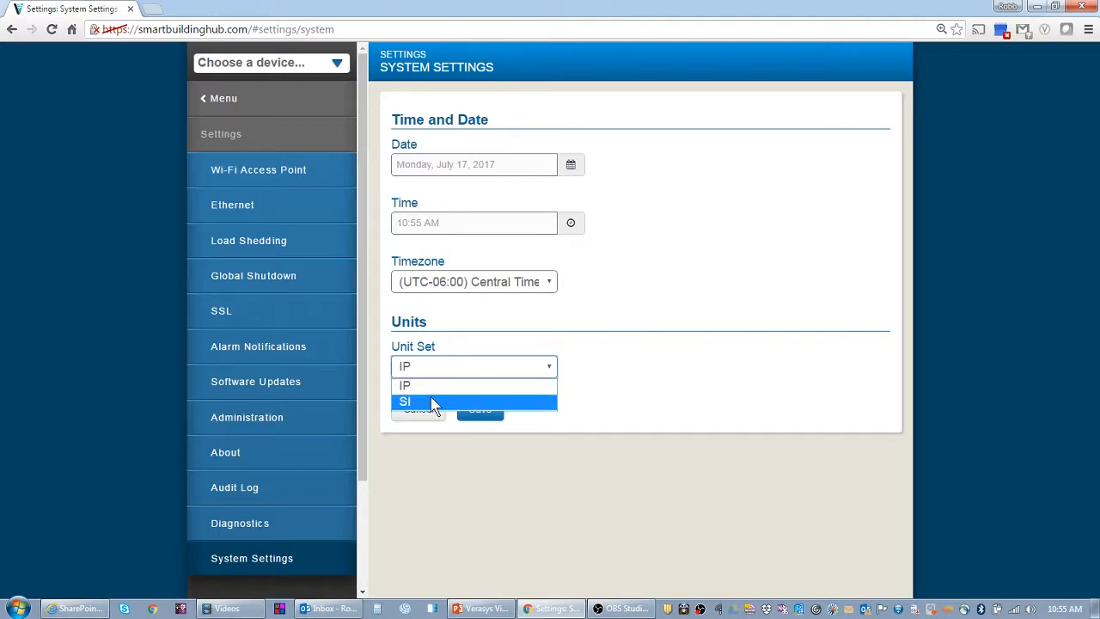
{"action": "left_click", "coordinate": [437, 387]}
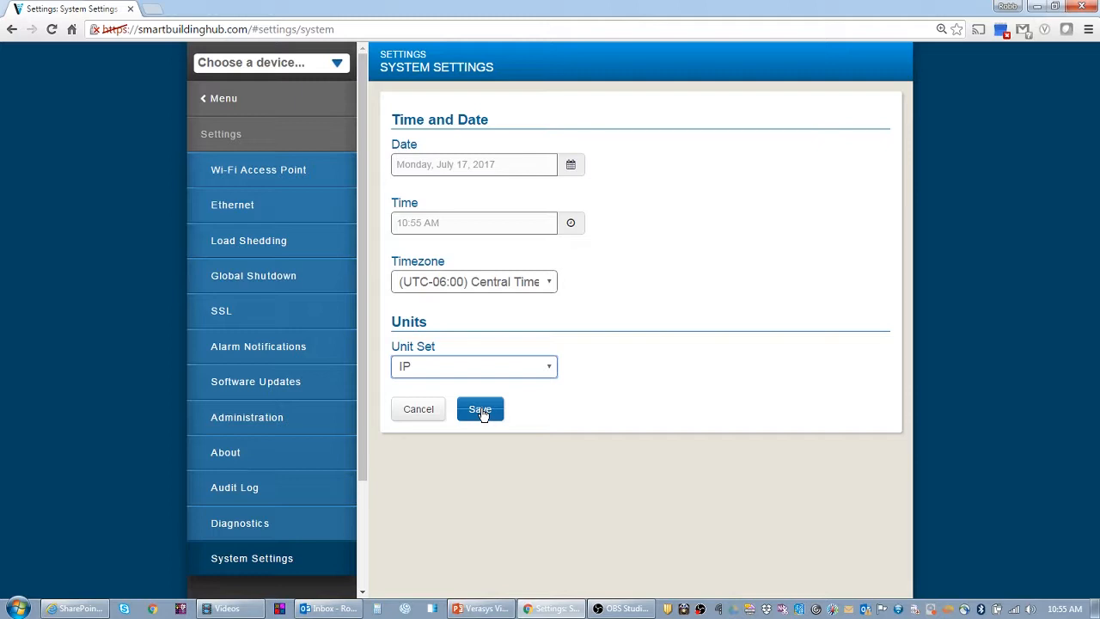
{"action": "left_click", "coordinate": [482, 411]}
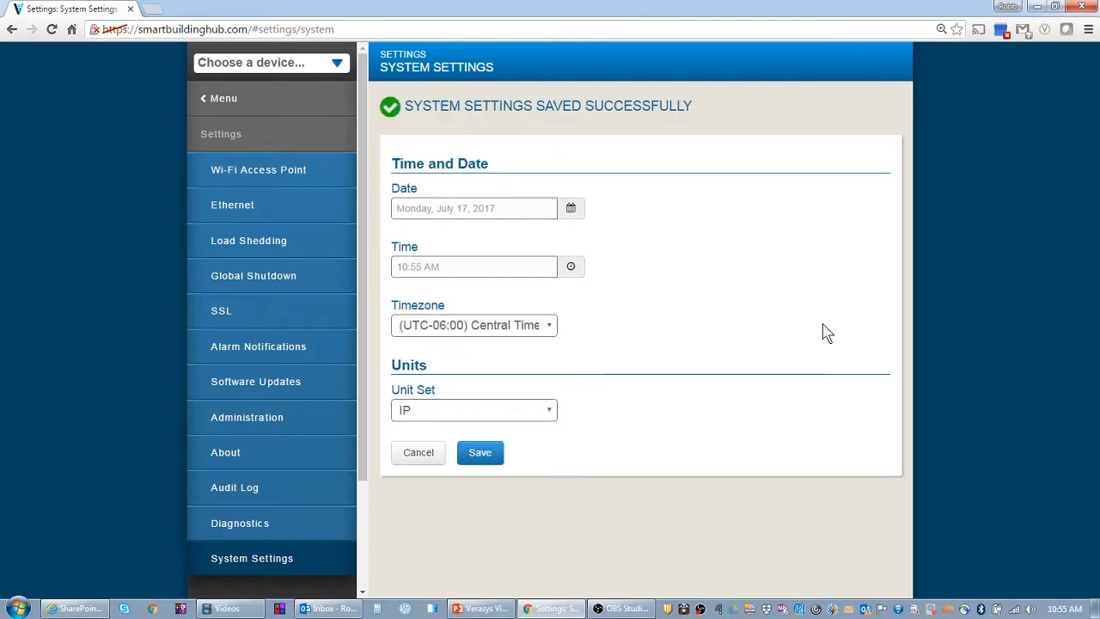
{"action": "left_click", "coordinate": [299, 112]}
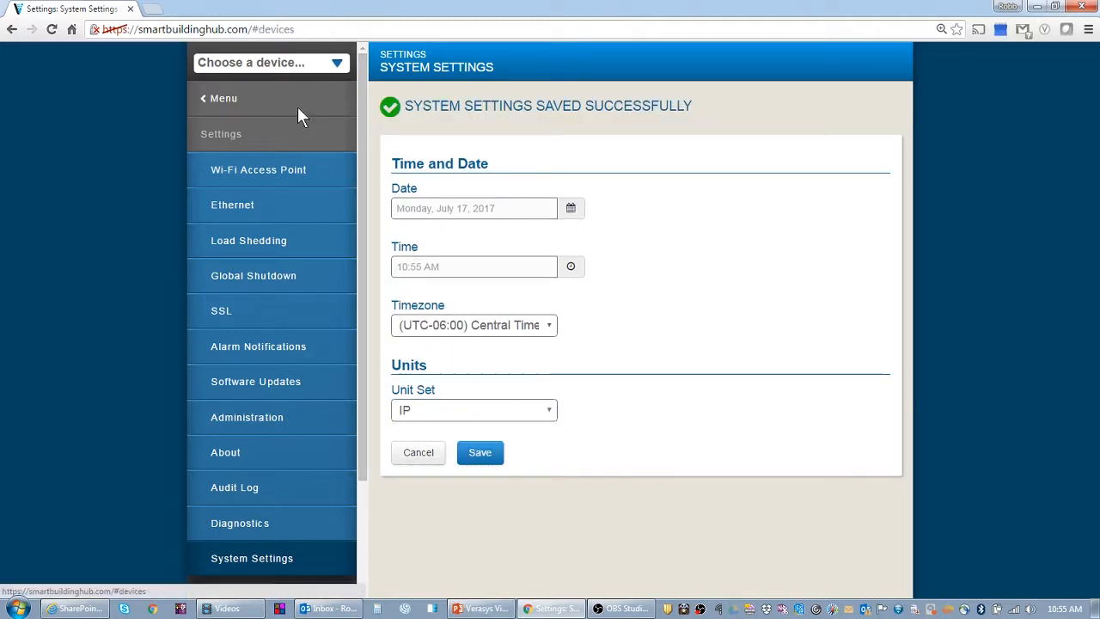
Confirm TEC-3000-1's Display Settings show Central Time (UTC-06:00), then return to hub Settings
{"action": "left_click", "coordinate": [500, 146]}
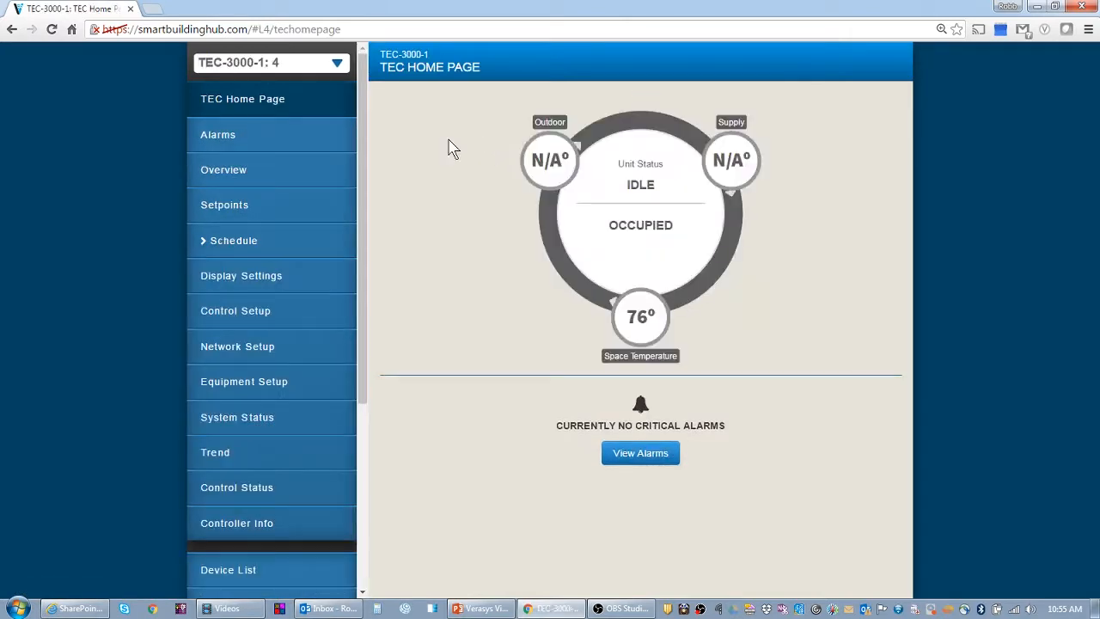
{"action": "left_click", "coordinate": [235, 279]}
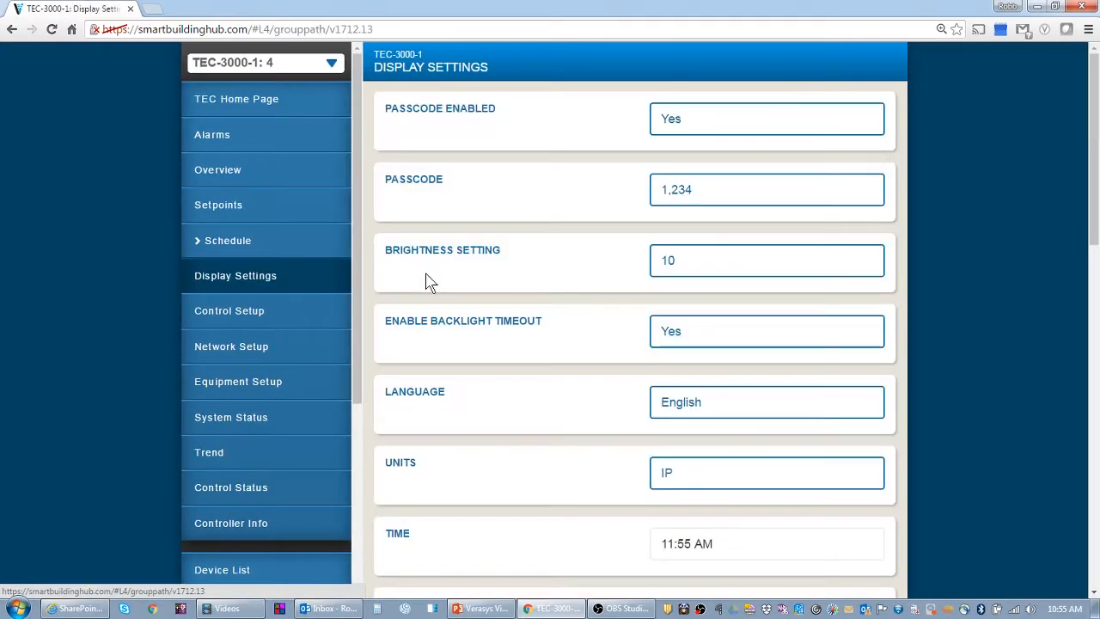
{"action": "scroll", "coordinate": [972, 375], "scroll_direction": "down", "scroll_amount": 4}
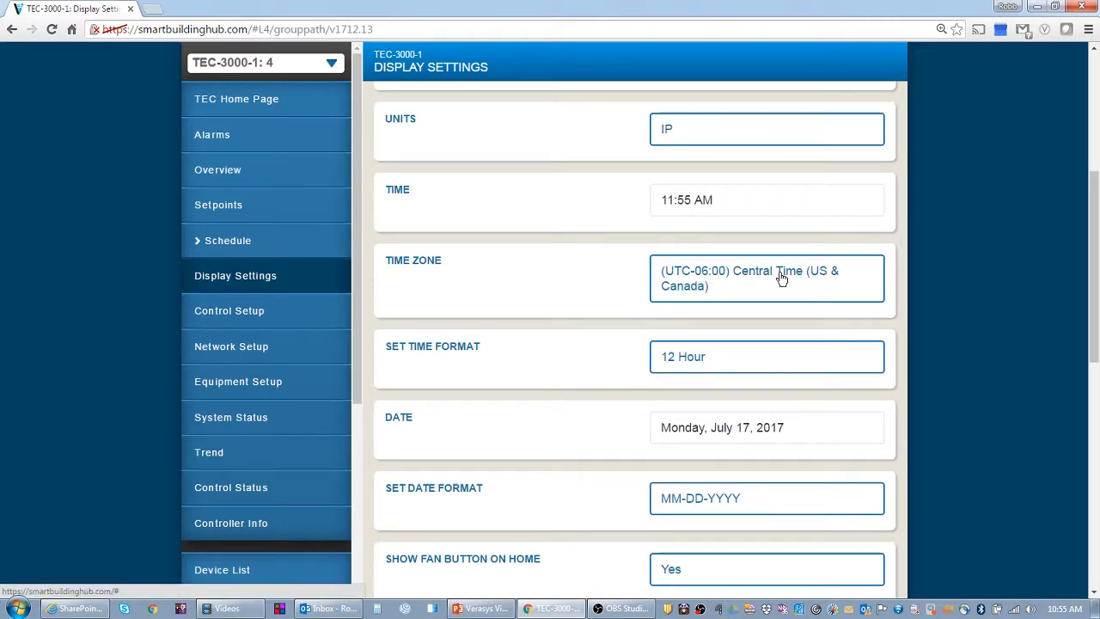
{"action": "left_click_drag", "start_coordinate": [667, 199], "coordinate": [759, 241]}
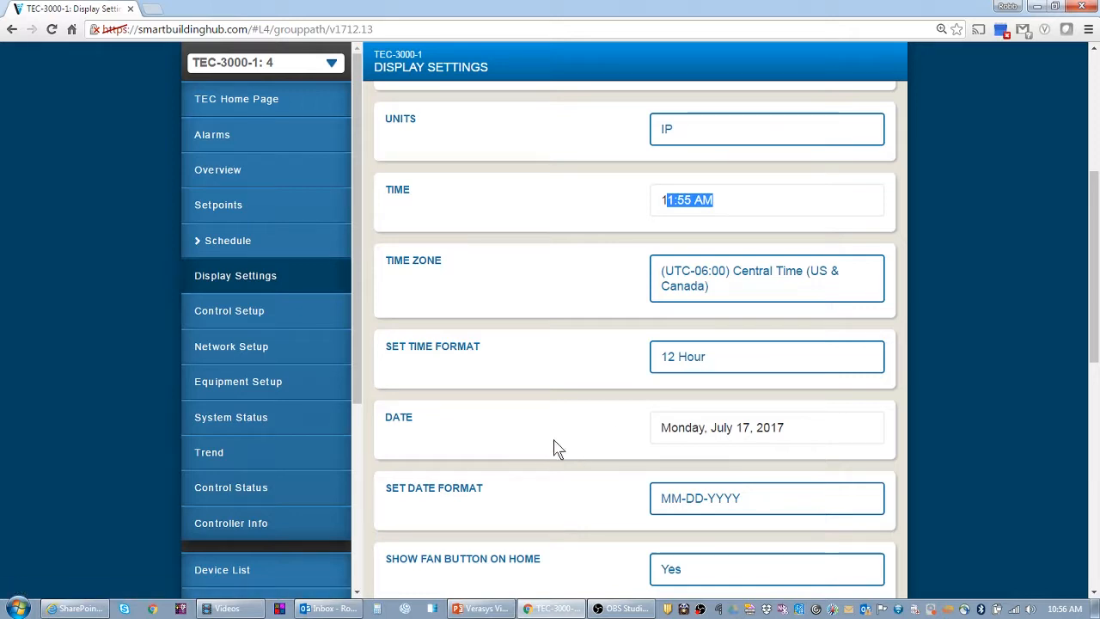
{"action": "left_click_drag", "start_coordinate": [355, 386], "coordinate": [347, 492]}
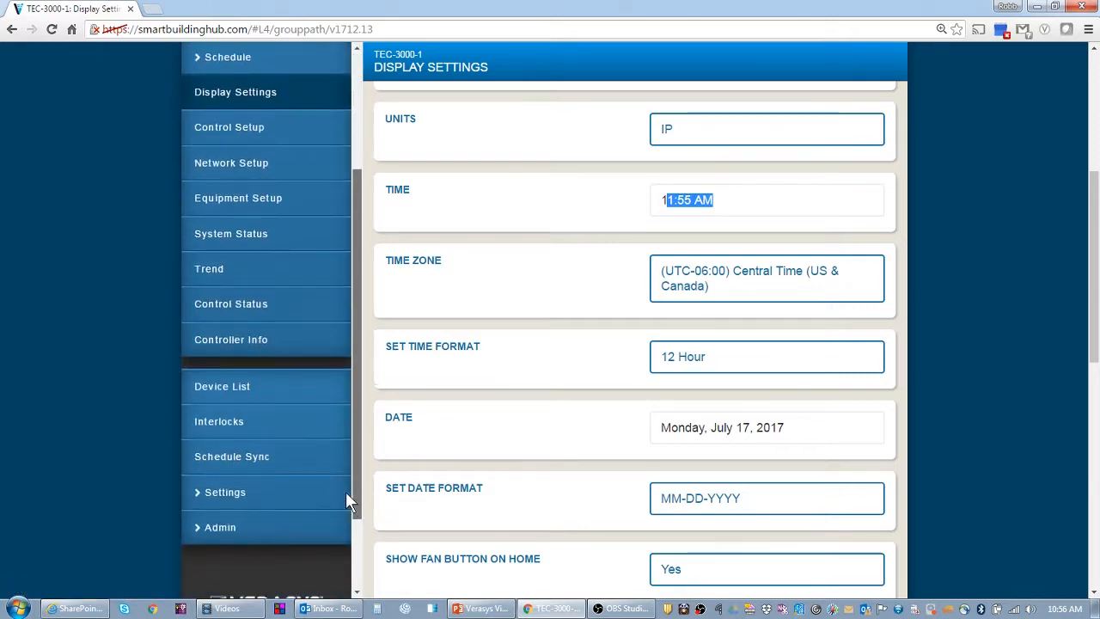
{"action": "left_click", "coordinate": [210, 487]}
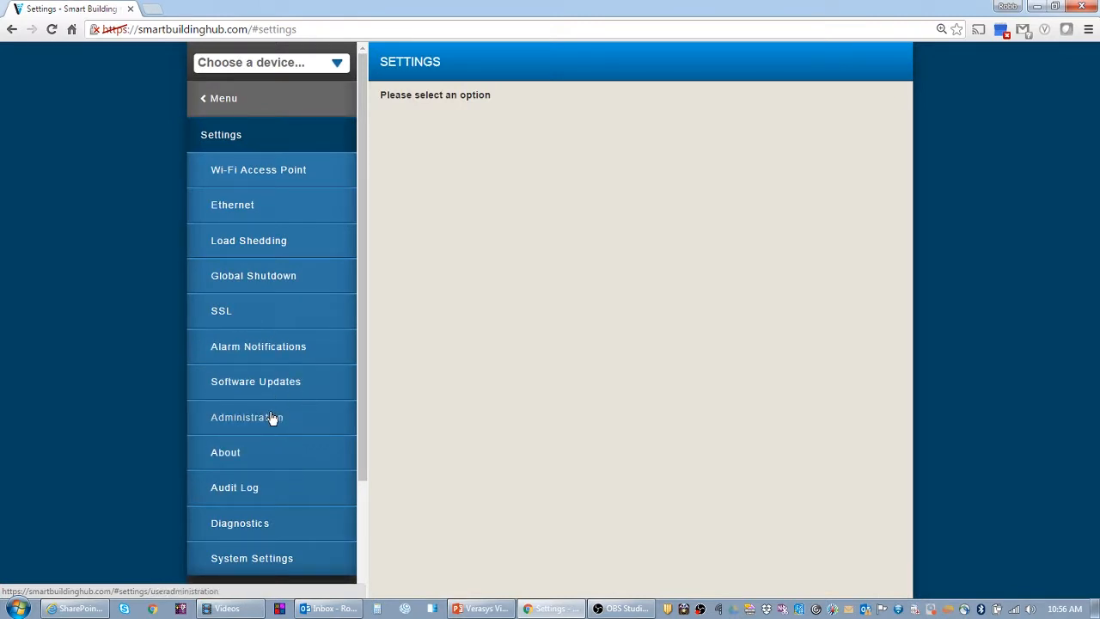
Set the System Settings clock hour to 10 (10:56 AM) and save again
{"action": "left_click", "coordinate": [263, 559]}
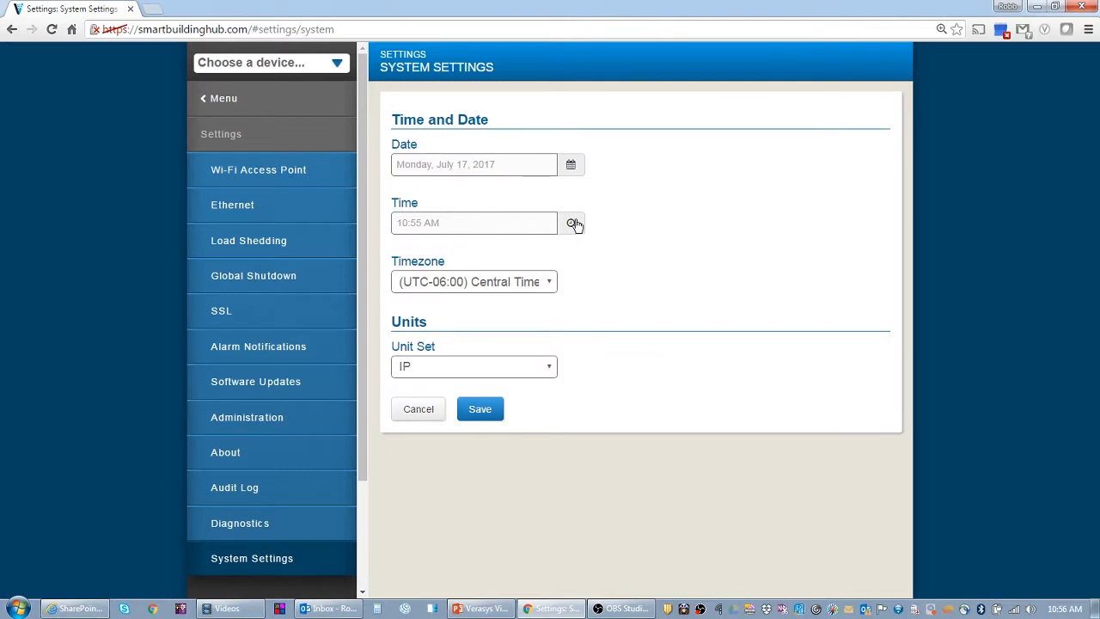
{"action": "left_click", "coordinate": [570, 222]}
{"action": "left_click", "coordinate": [587, 295]}
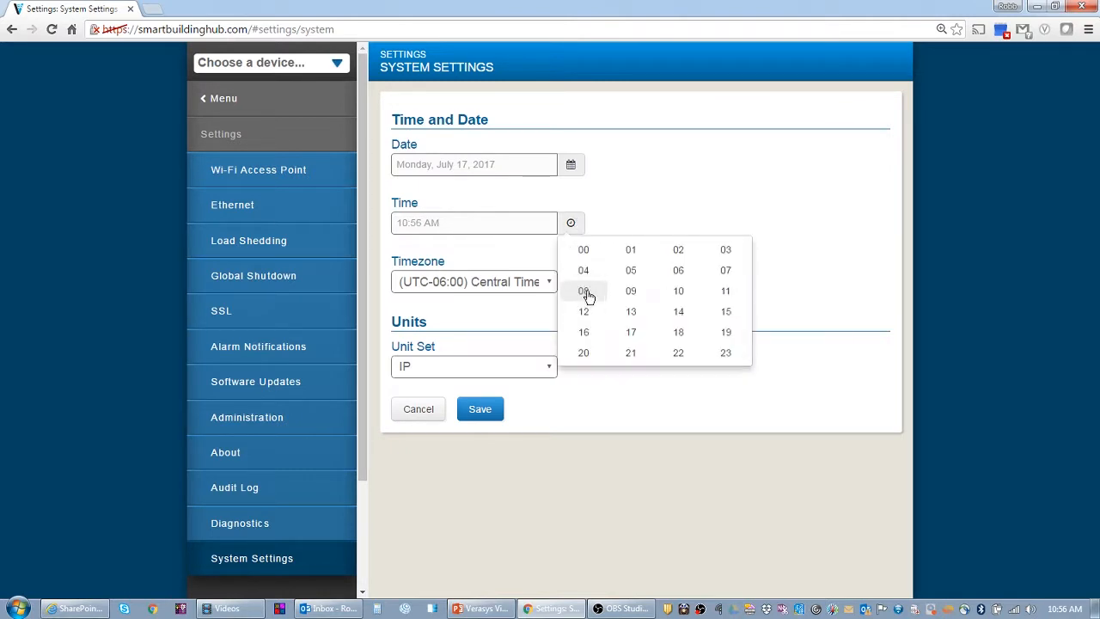
{"action": "left_click", "coordinate": [678, 290]}
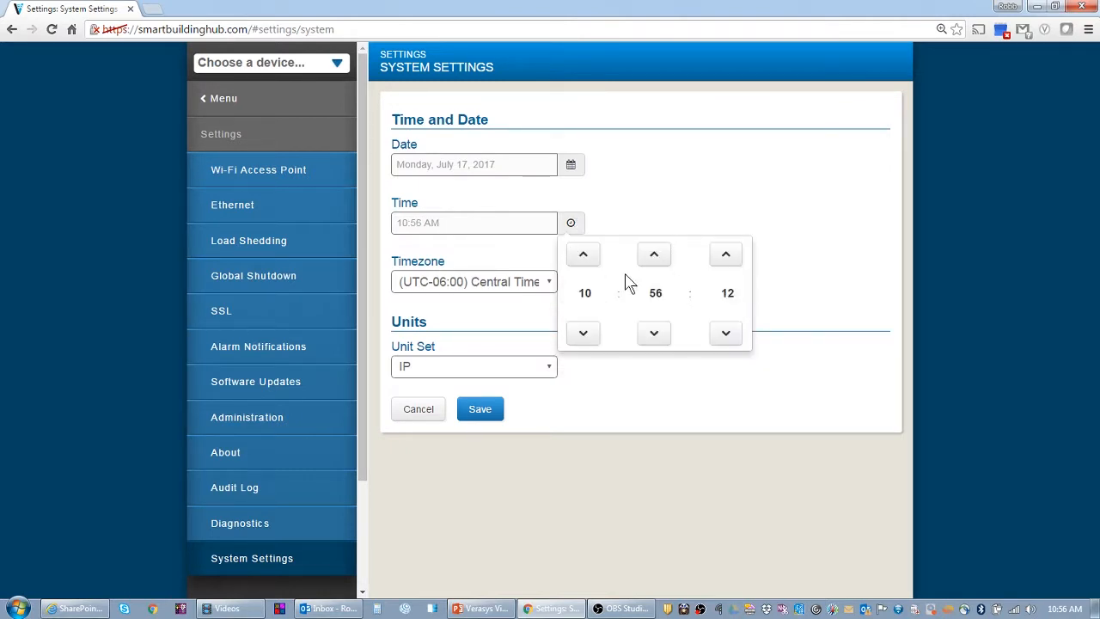
{"action": "left_click", "coordinate": [612, 177]}
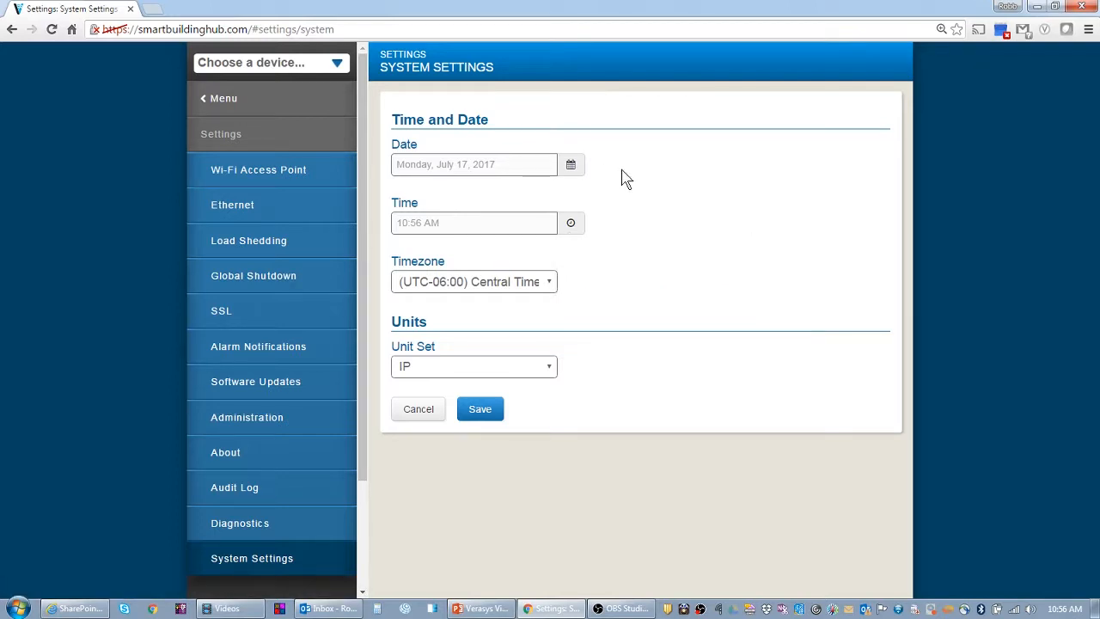
{"action": "left_click", "coordinate": [481, 411]}
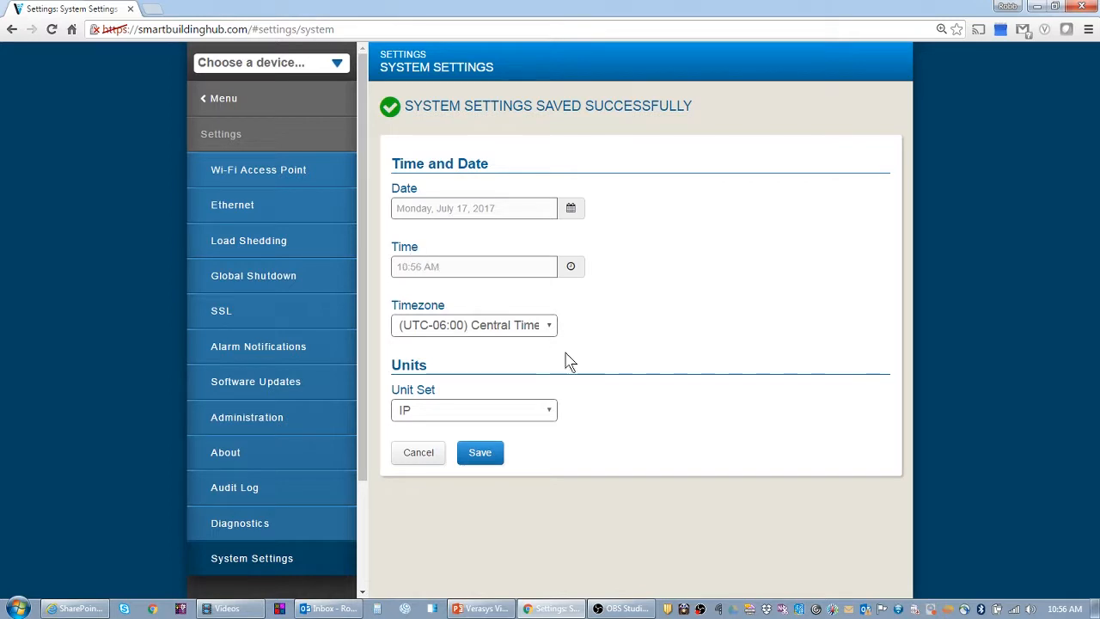
{"action": "left_click_drag", "start_coordinate": [363, 328], "coordinate": [355, 256]}
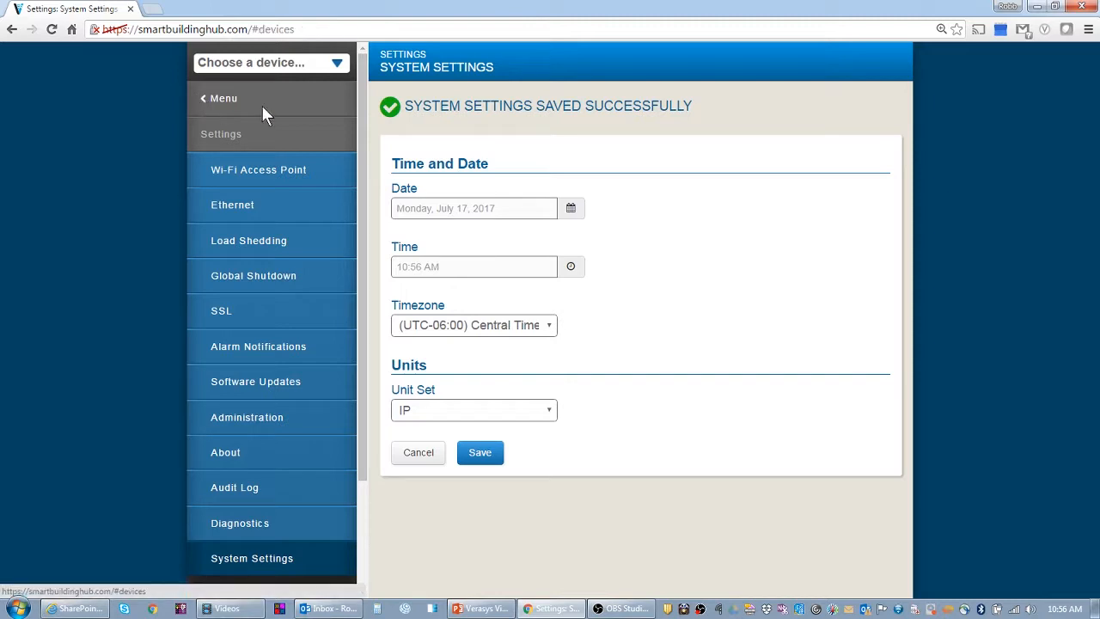
Change TEC-3000-1's display Time Format to 24 Hour and save
{"action": "left_click", "coordinate": [263, 110]}
{"action": "left_click", "coordinate": [481, 134]}
{"action": "left_click", "coordinate": [241, 275]}
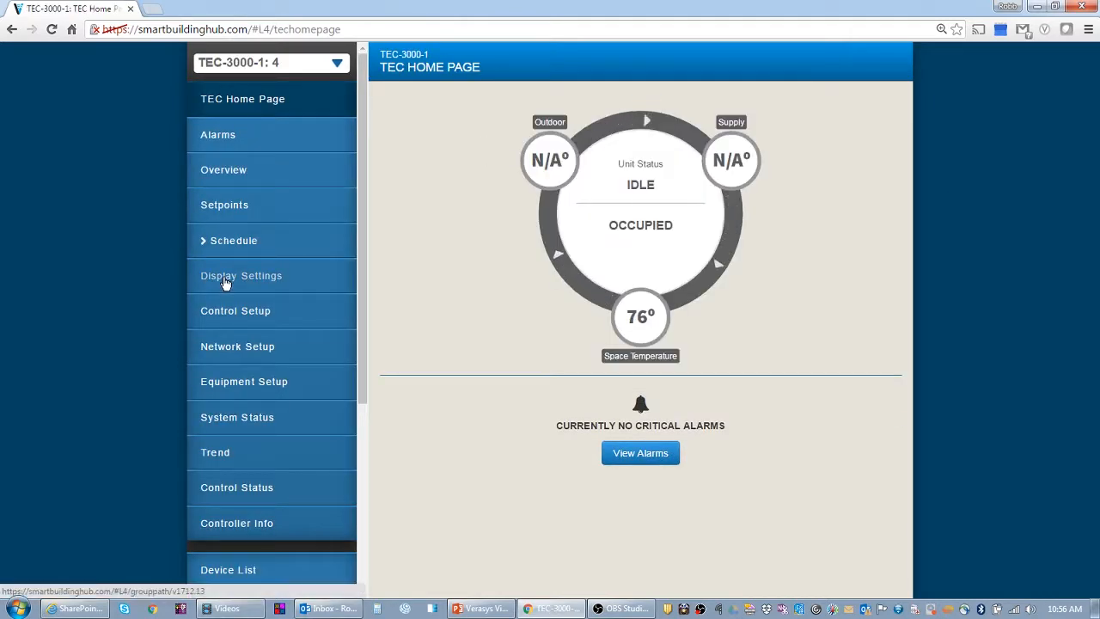
{"action": "scroll", "coordinate": [625, 361], "scroll_direction": "down", "scroll_amount": 2}
{"action": "scroll", "coordinate": [624, 360], "scroll_direction": "down", "scroll_amount": 4}
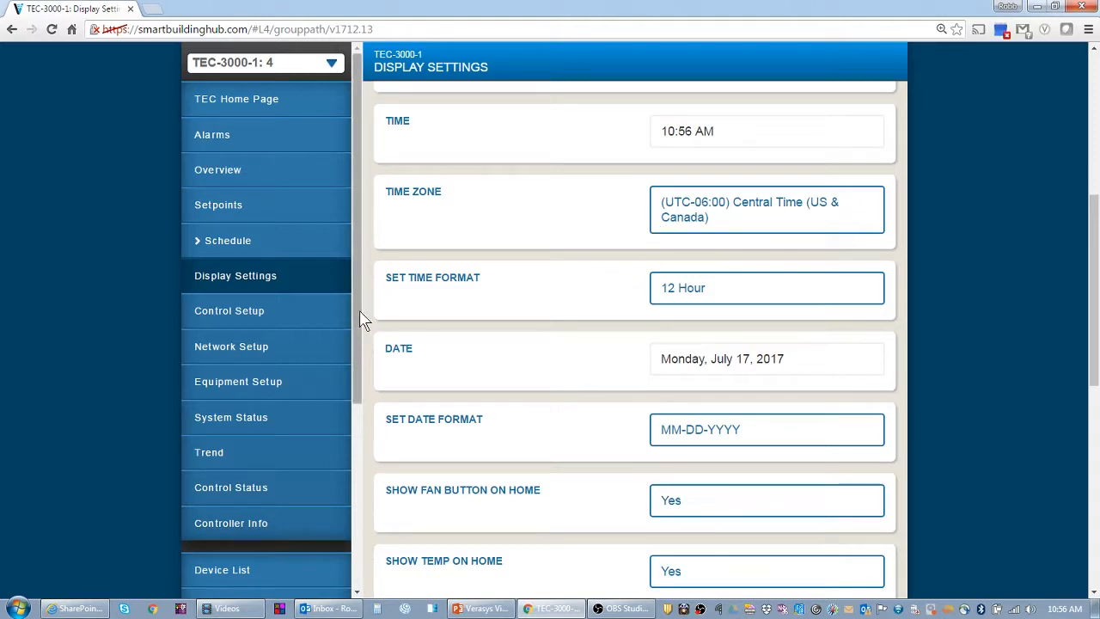
{"action": "left_click", "coordinate": [679, 292]}
{"action": "left_click", "coordinate": [481, 206]}
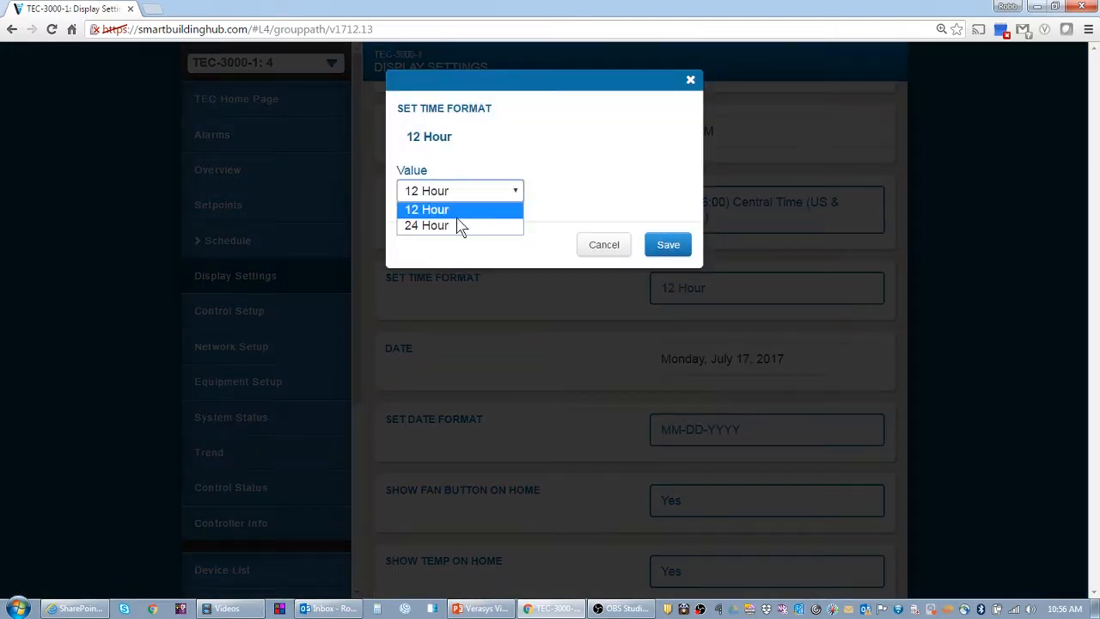
{"action": "left_click", "coordinate": [460, 225]}
{"action": "left_click", "coordinate": [656, 247]}
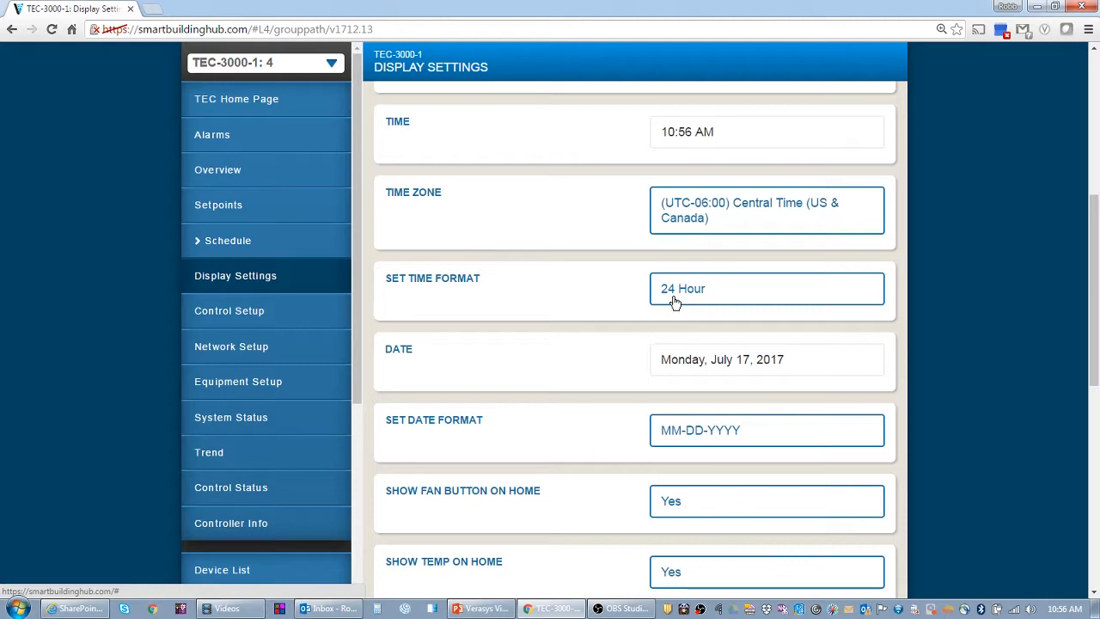
Restore the Time Format to 12 Hour, save, and check the clock shows 10:56 AM
{"action": "left_click", "coordinate": [675, 299]}
{"action": "left_click", "coordinate": [485, 194]}
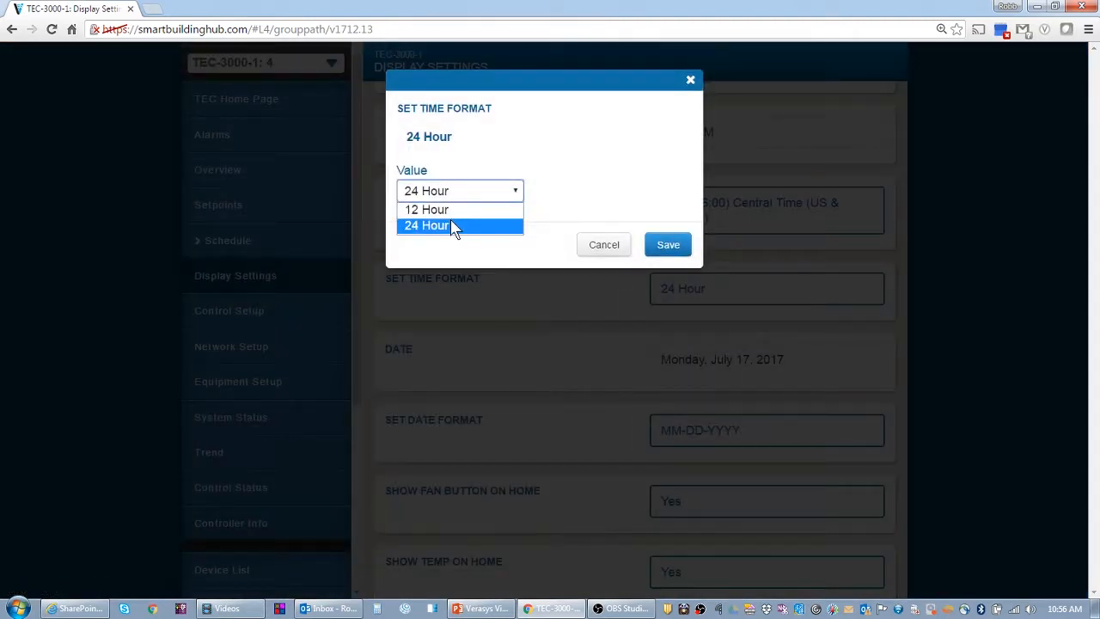
{"action": "left_click", "coordinate": [452, 225]}
{"action": "left_click", "coordinate": [452, 225]}
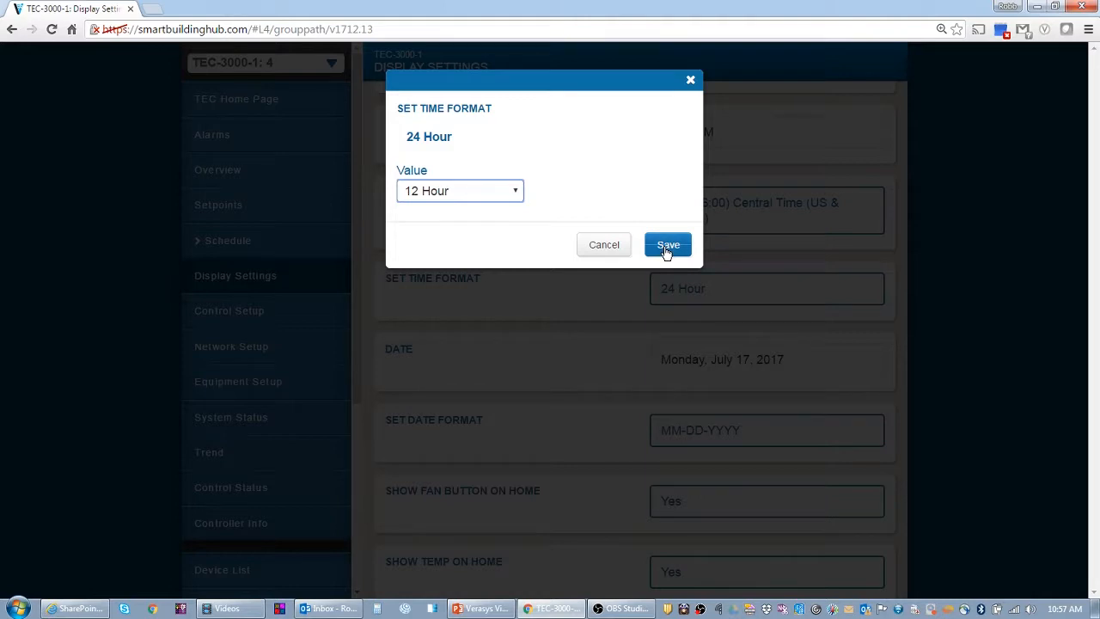
{"action": "left_click", "coordinate": [668, 245]}
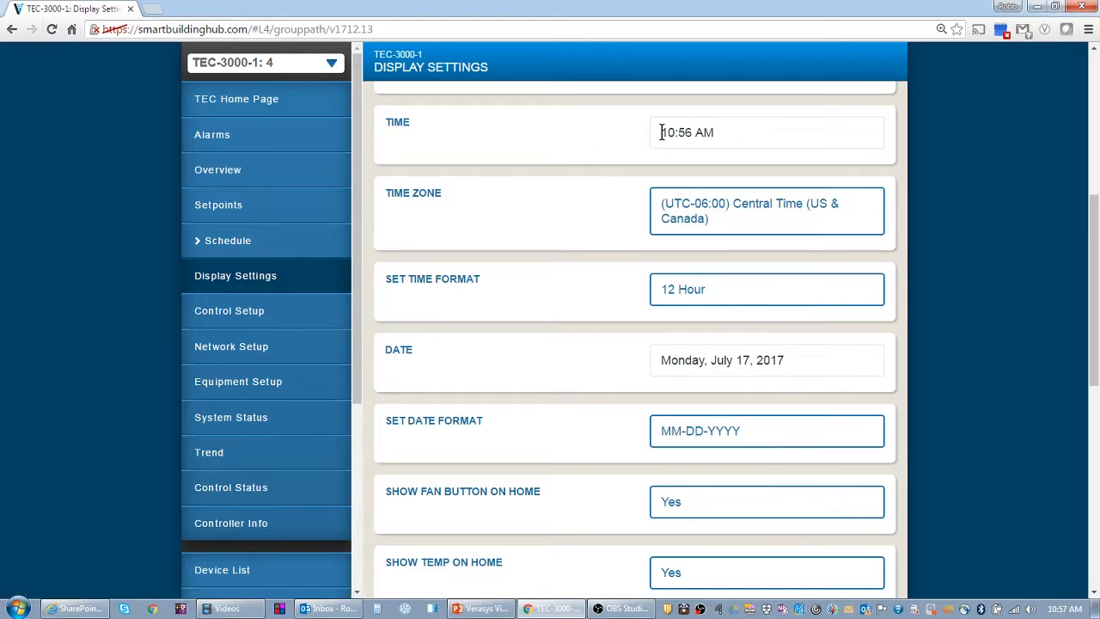
{"action": "left_click_drag", "start_coordinate": [661, 132], "coordinate": [744, 135]}
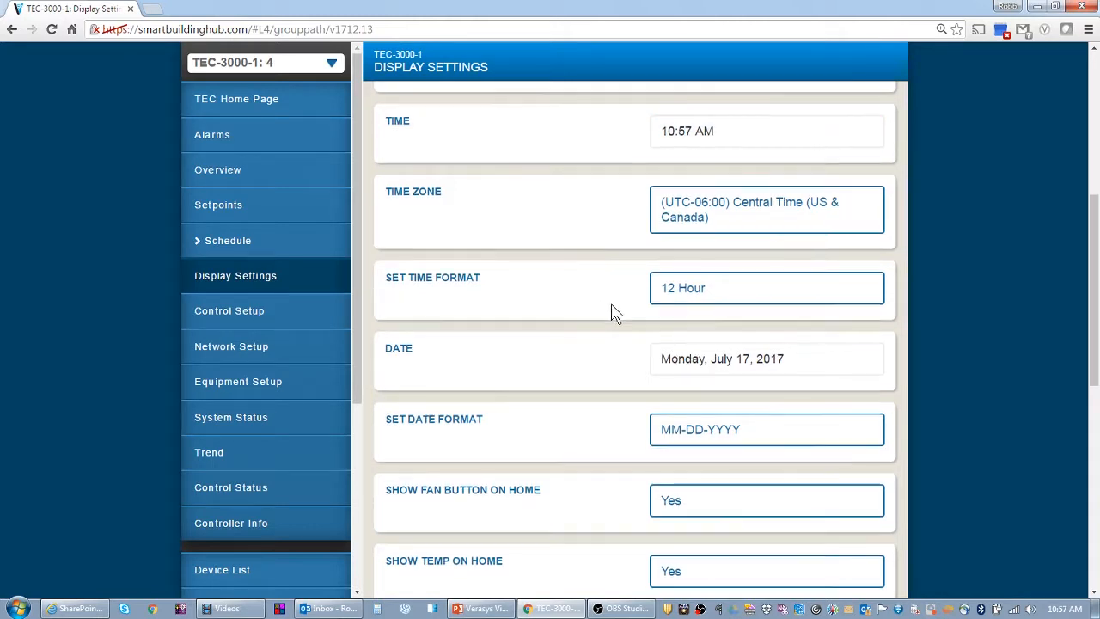
{"action": "scroll", "coordinate": [615, 312], "scroll_direction": "down", "scroll_amount": 2}
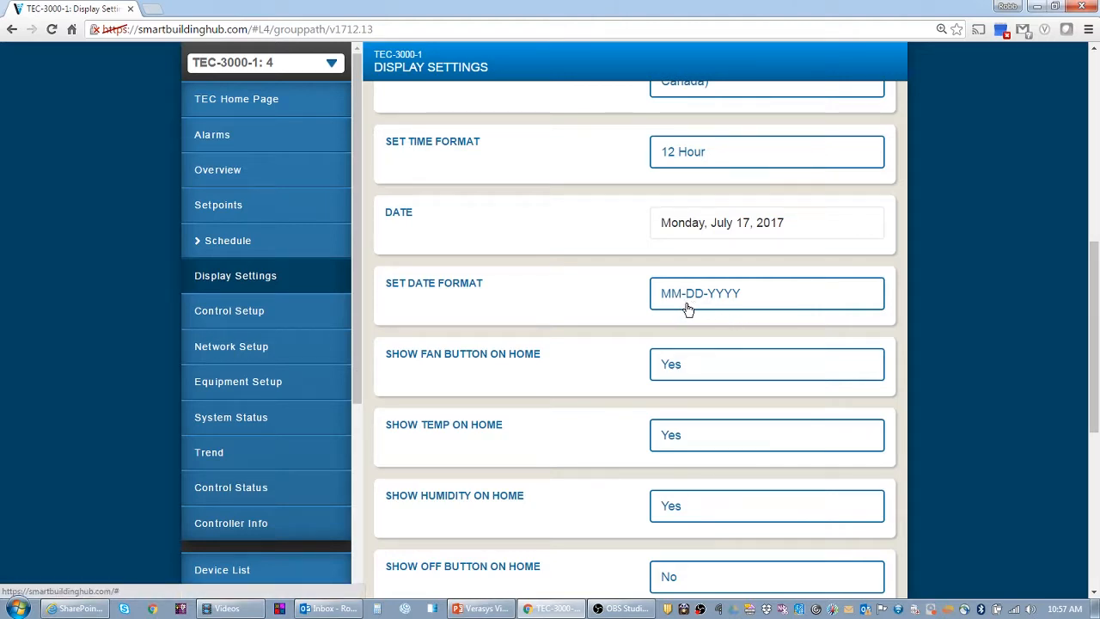
{"action": "scroll", "coordinate": [569, 284], "scroll_direction": "down", "scroll_amount": 2}
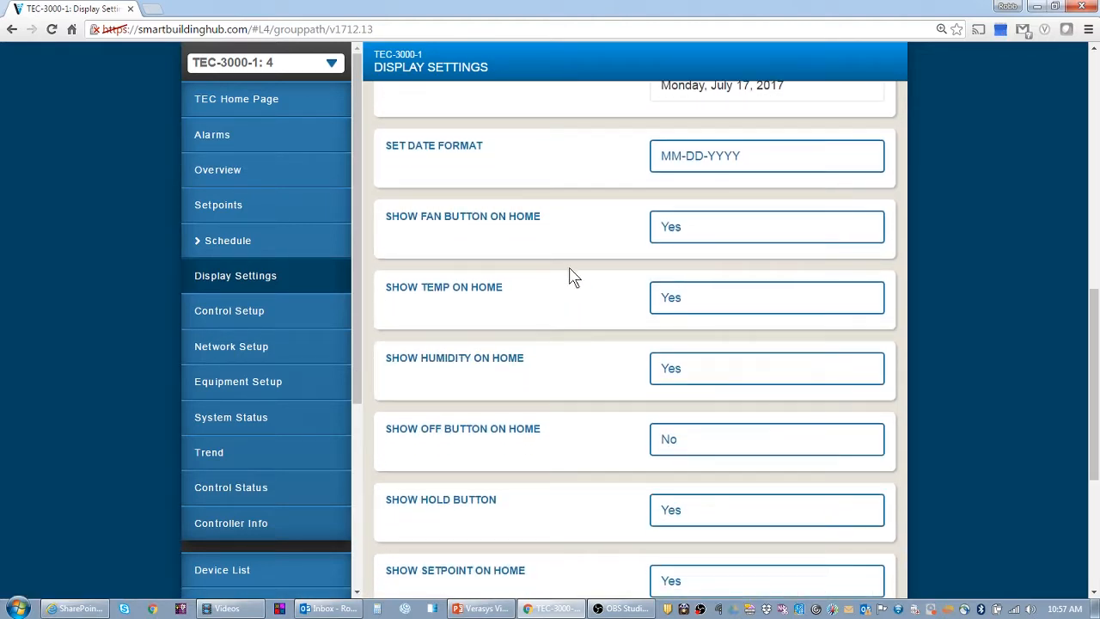
{"action": "scroll", "coordinate": [571, 275], "scroll_direction": "down", "scroll_amount": 1}
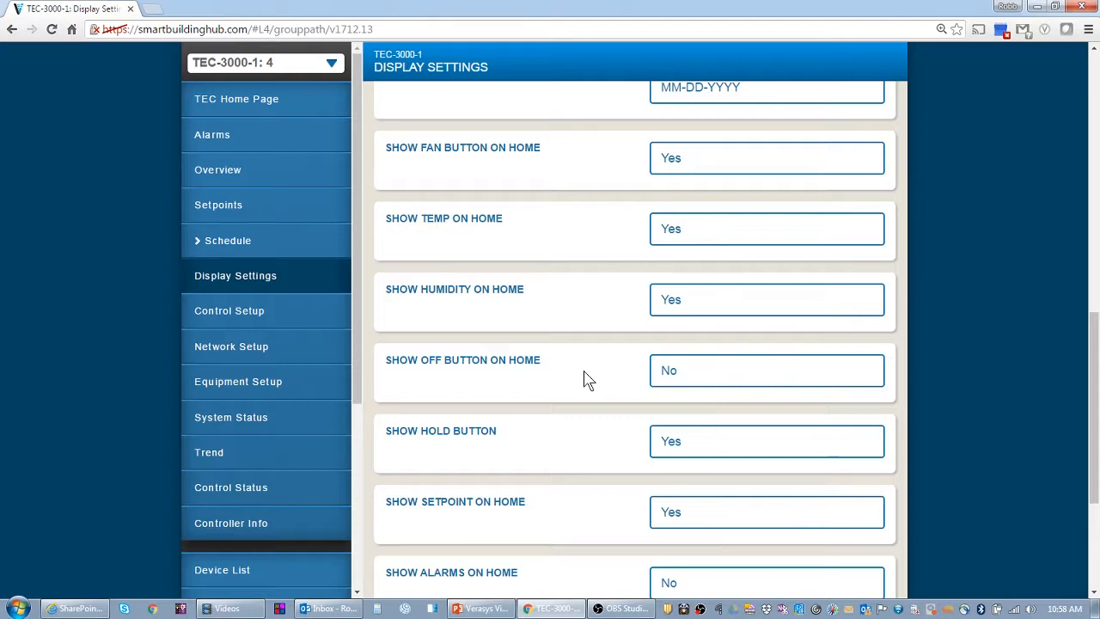
{"action": "scroll", "coordinate": [584, 376], "scroll_direction": "down", "scroll_amount": 2}
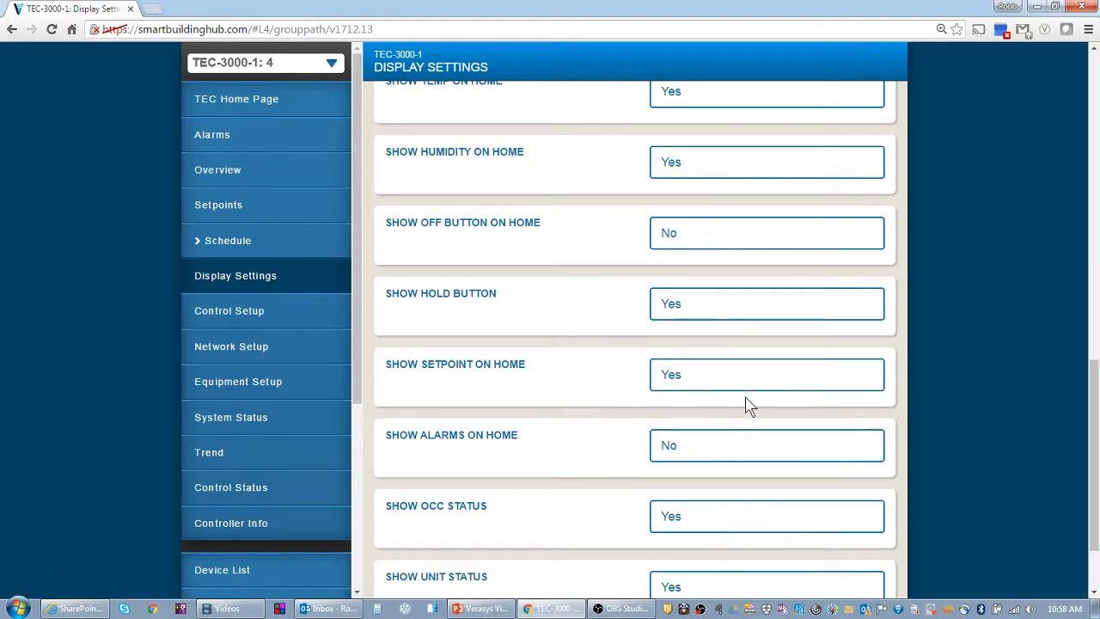
{"action": "scroll", "coordinate": [628, 388], "scroll_direction": "down", "scroll_amount": 1}
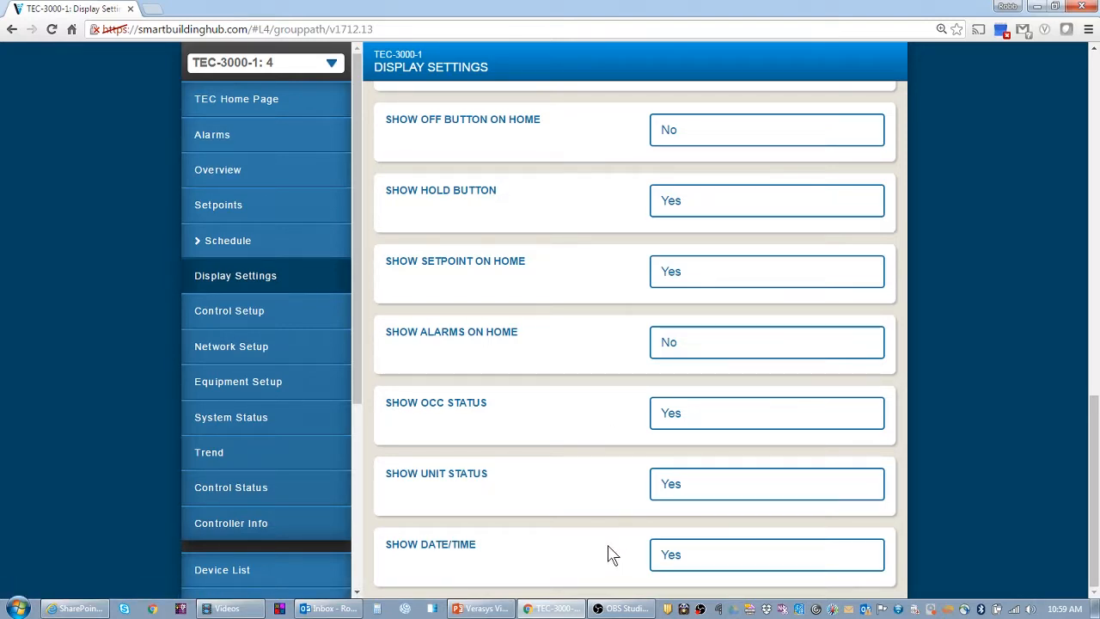
{"action": "scroll", "coordinate": [608, 554], "scroll_direction": "up", "scroll_amount": 10}
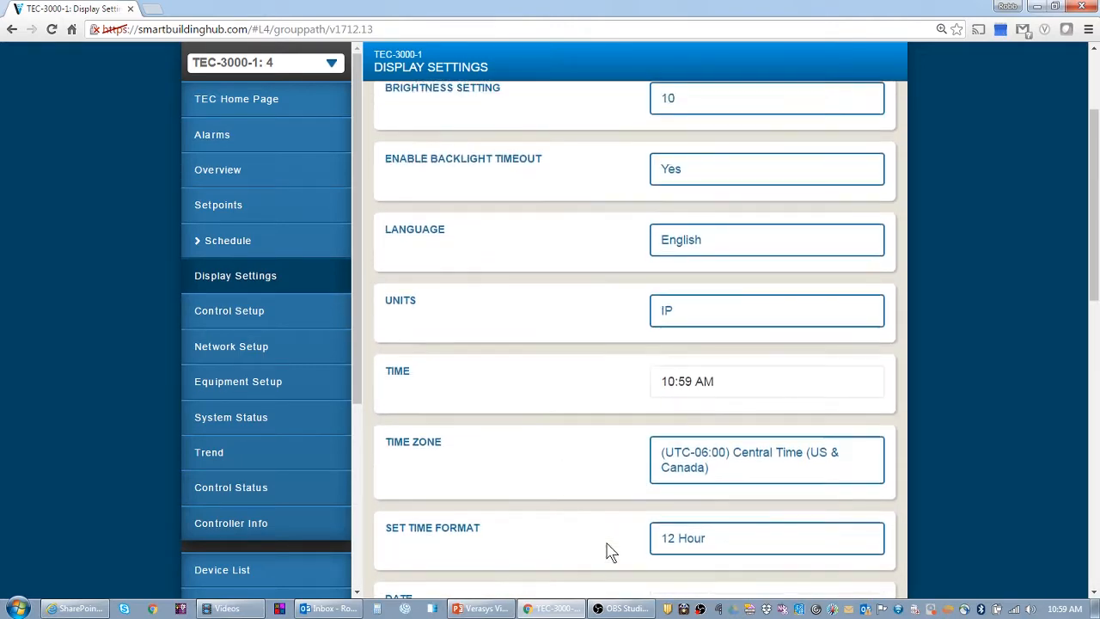
{"action": "scroll", "coordinate": [607, 551], "scroll_direction": "up", "scroll_amount": 2}
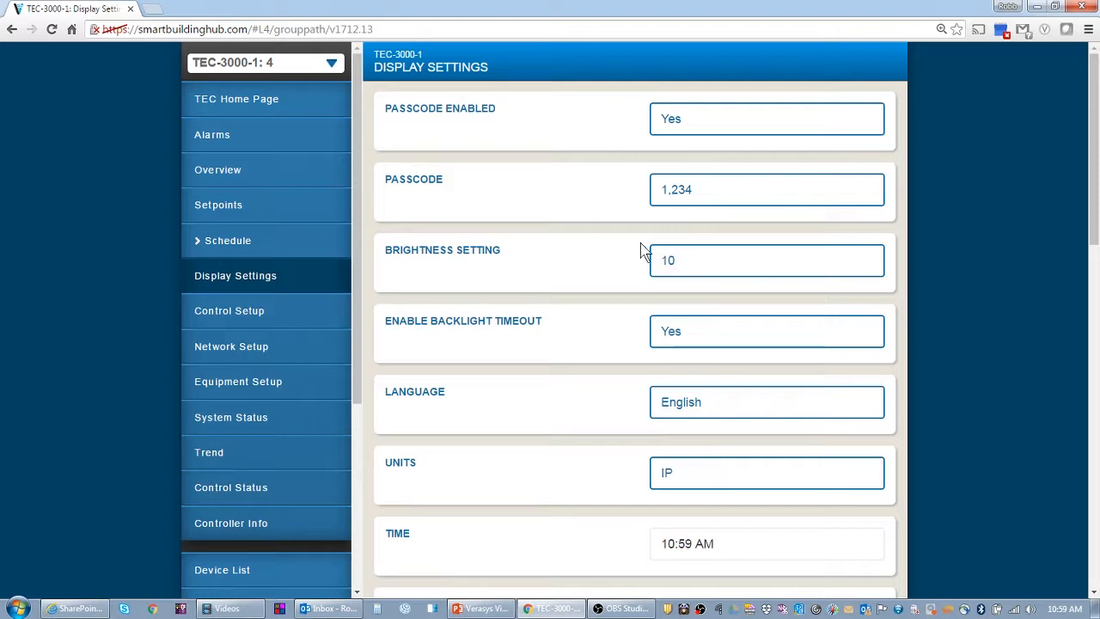
Set TEC-3000-1's Control Mode to Cooling in Control Setup and save
{"action": "left_click", "coordinate": [274, 319]}
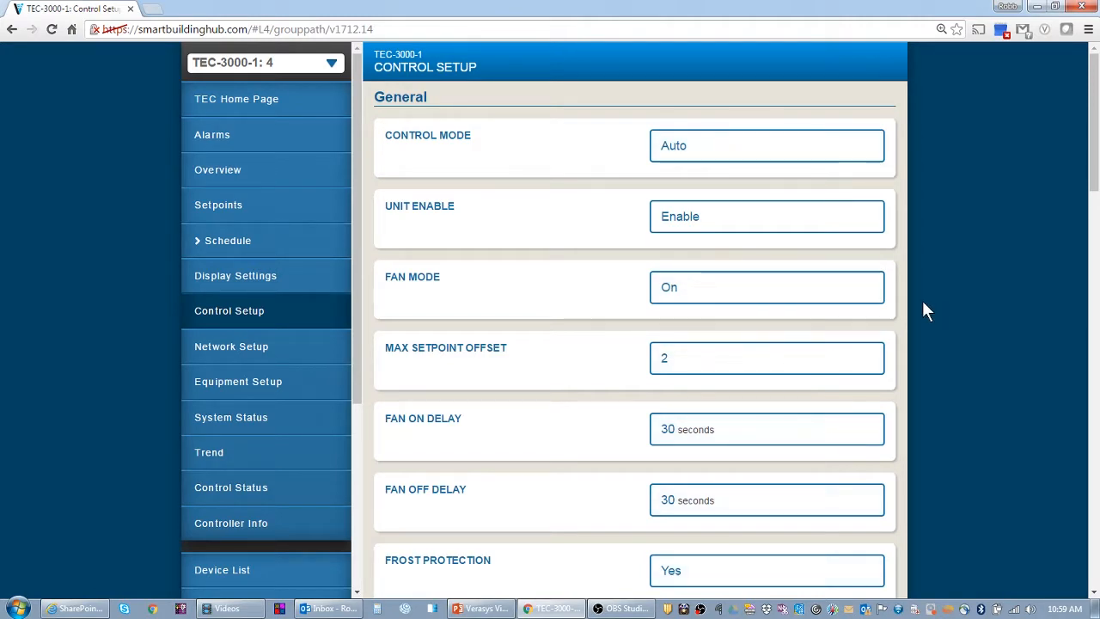
{"action": "left_click", "coordinate": [676, 157]}
{"action": "left_click", "coordinate": [491, 194]}
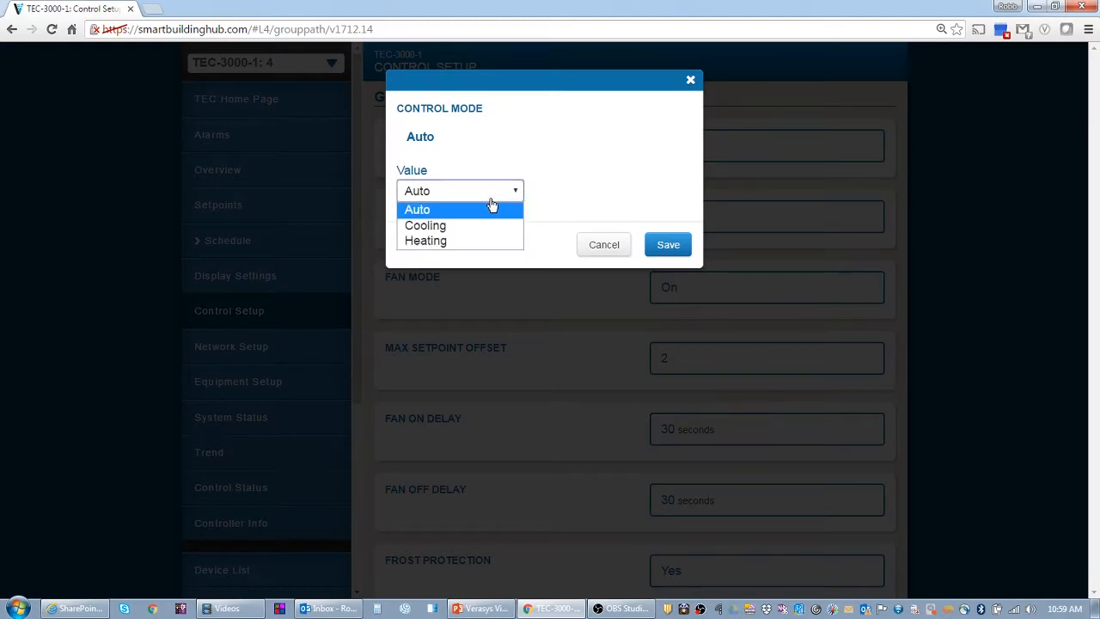
{"action": "left_click", "coordinate": [460, 225]}
{"action": "left_click", "coordinate": [667, 244]}
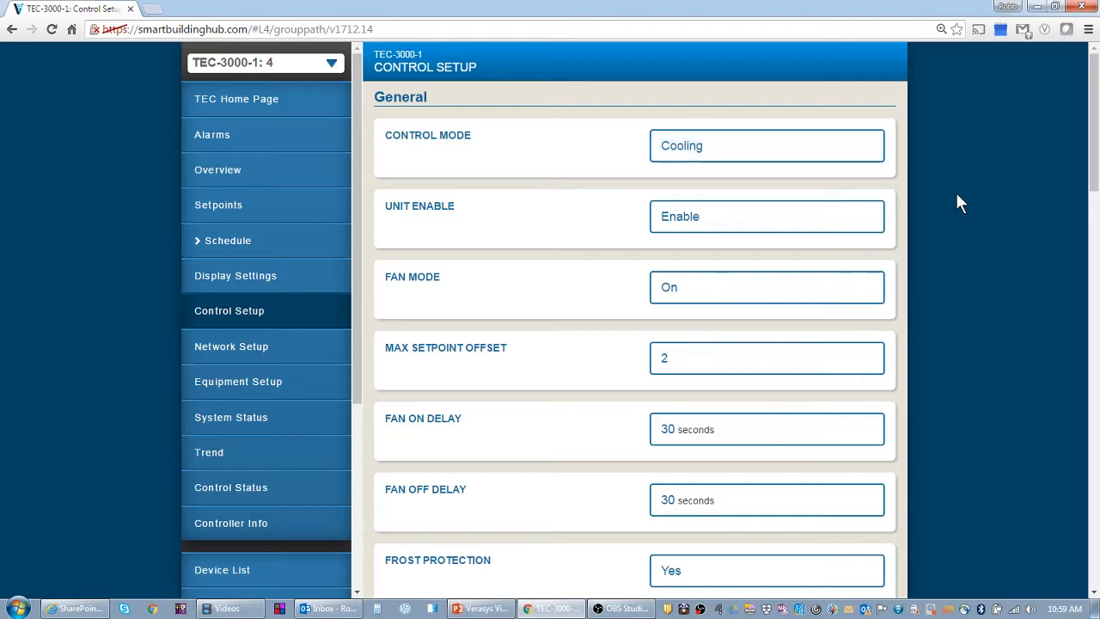
Set Unit Enable to Shutdown and save
{"action": "left_click", "coordinate": [686, 224]}
{"action": "left_click", "coordinate": [499, 198]}
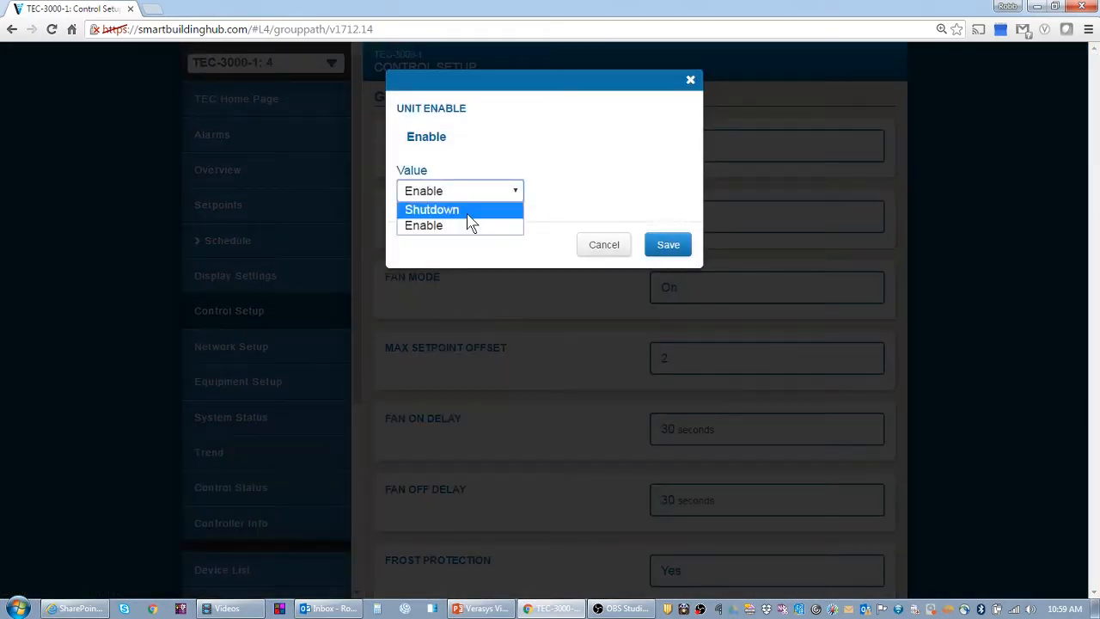
{"action": "left_click", "coordinate": [431, 209]}
{"action": "left_click", "coordinate": [663, 245]}
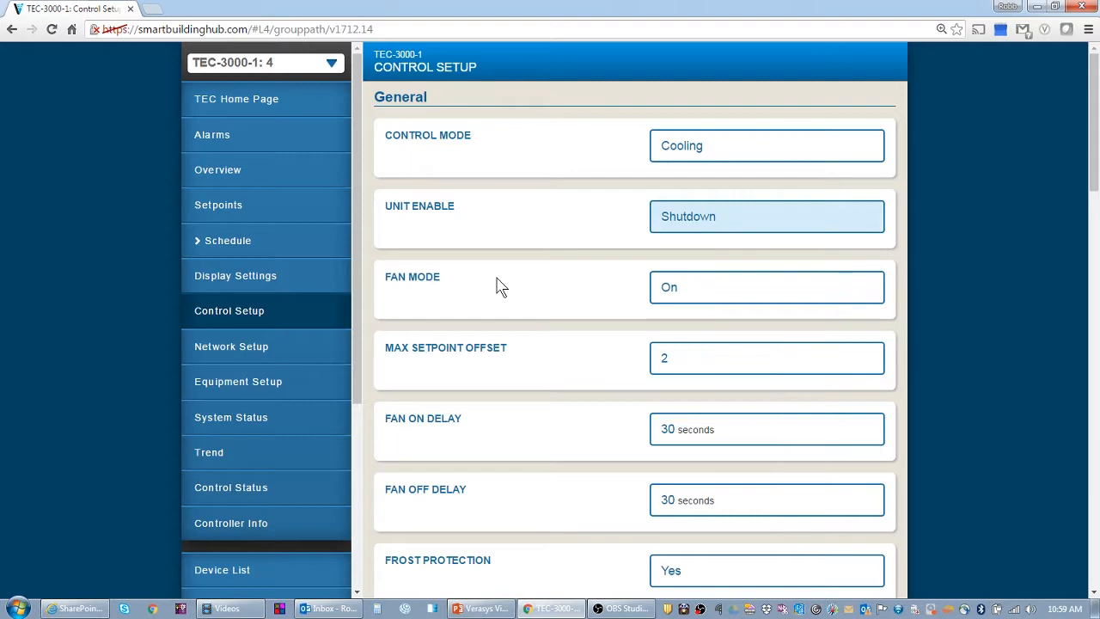
Change TEC-3000-1's Fan Mode value from On to Smart and save it
{"action": "left_click", "coordinate": [700, 289]}
{"action": "left_click", "coordinate": [480, 198]}
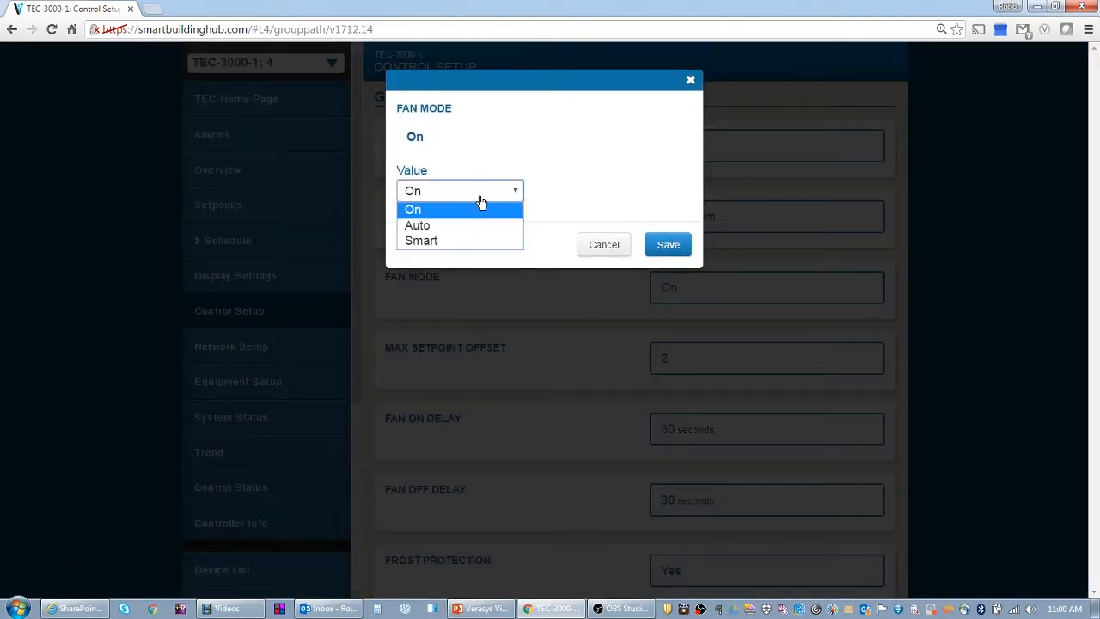
{"action": "left_click", "coordinate": [459, 245]}
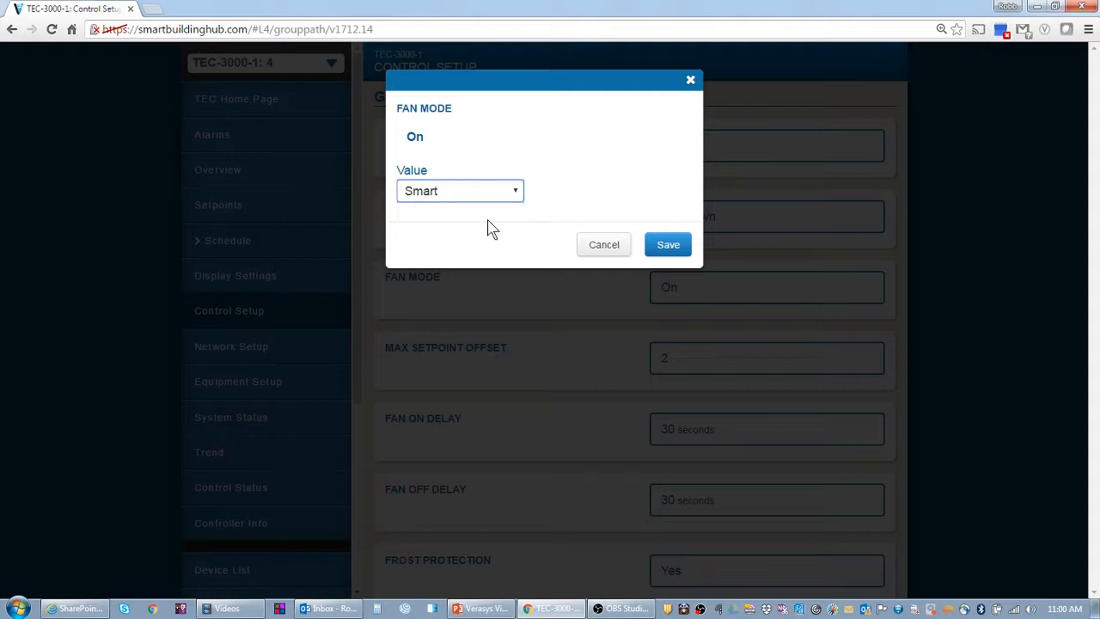
{"action": "left_click", "coordinate": [679, 249]}
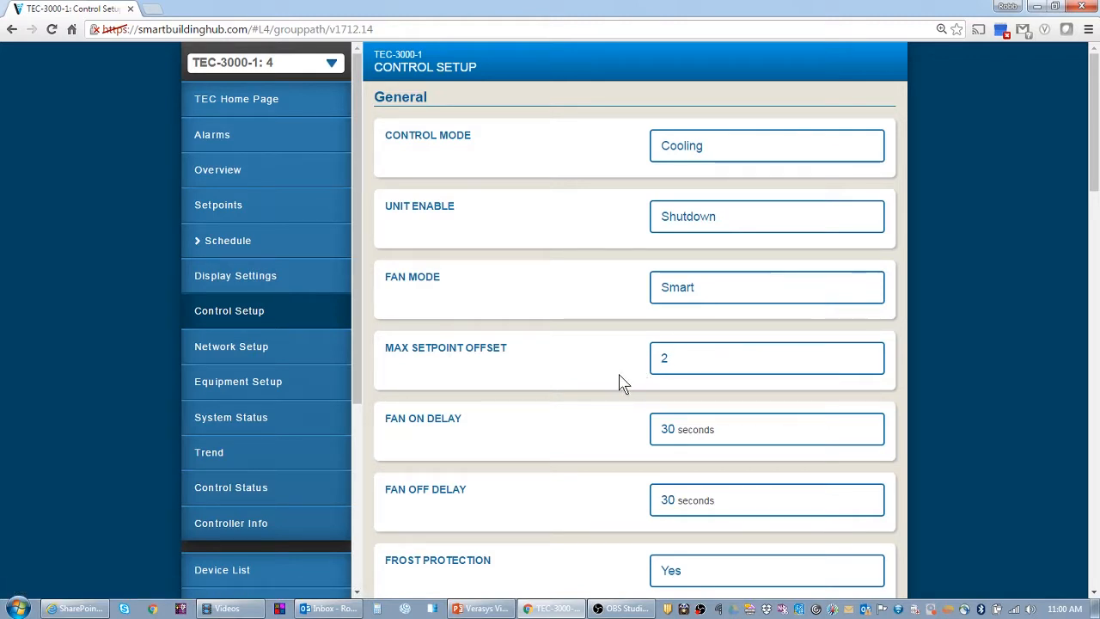
{"action": "scroll", "coordinate": [622, 383], "scroll_direction": "down", "scroll_amount": 1}
{"action": "scroll", "coordinate": [622, 383], "scroll_direction": "down", "scroll_amount": 2}
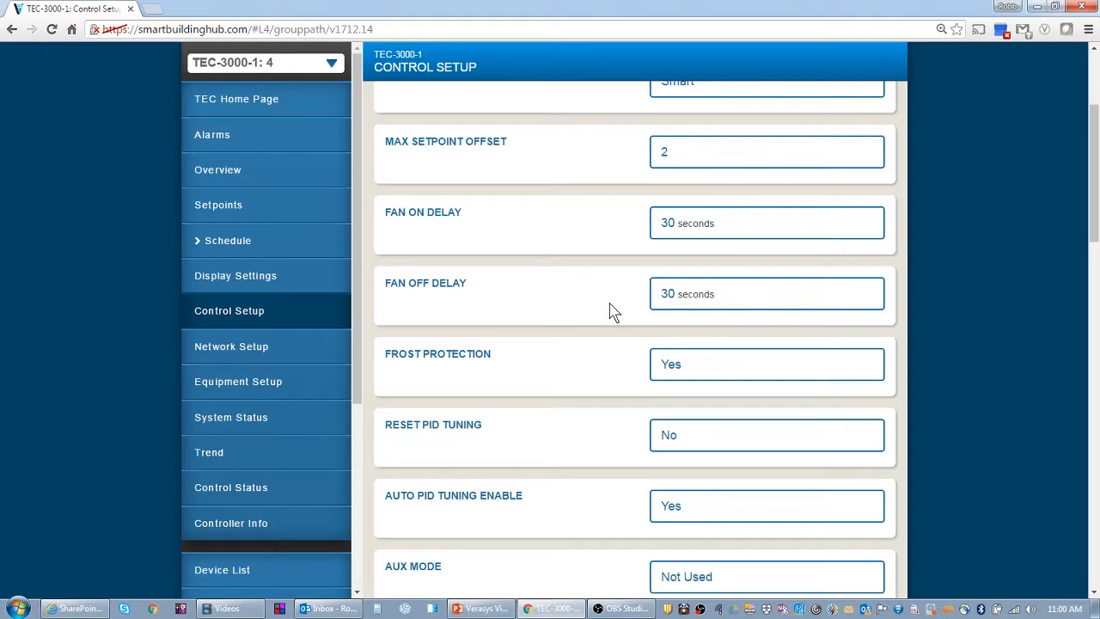
{"action": "left_click", "coordinate": [672, 227]}
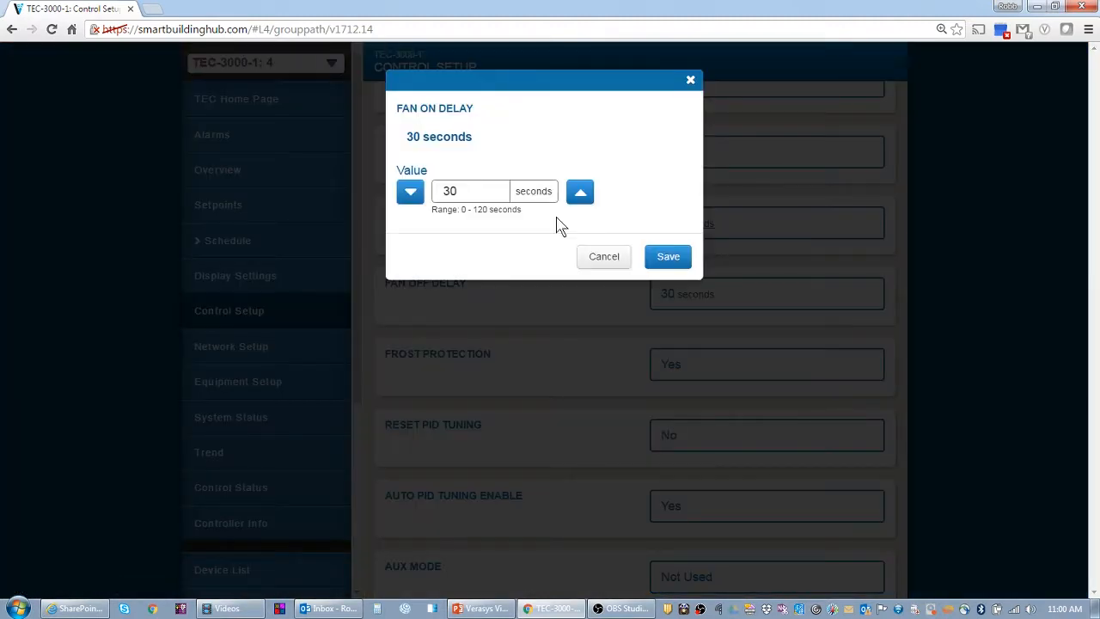
{"action": "left_click", "coordinate": [601, 256]}
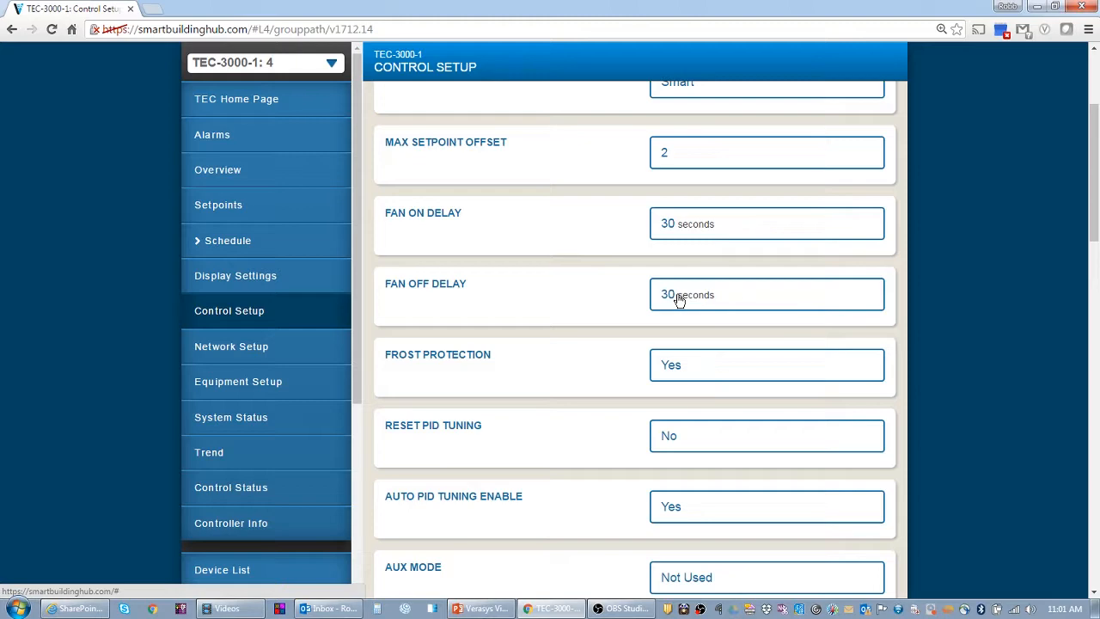
{"action": "left_click", "coordinate": [679, 298]}
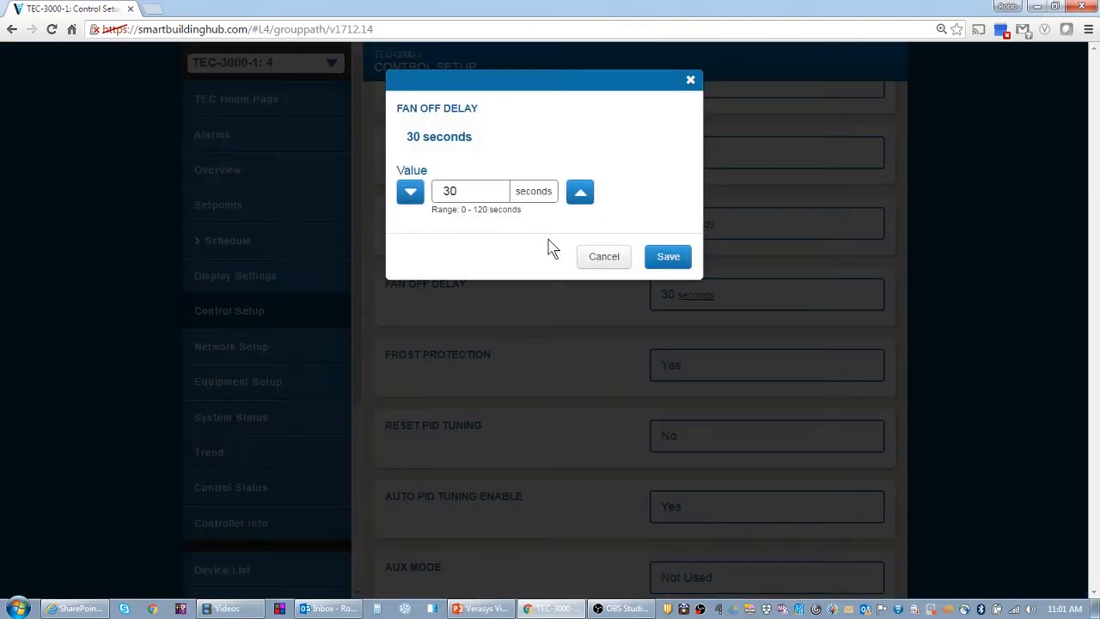
{"action": "left_click", "coordinate": [616, 260]}
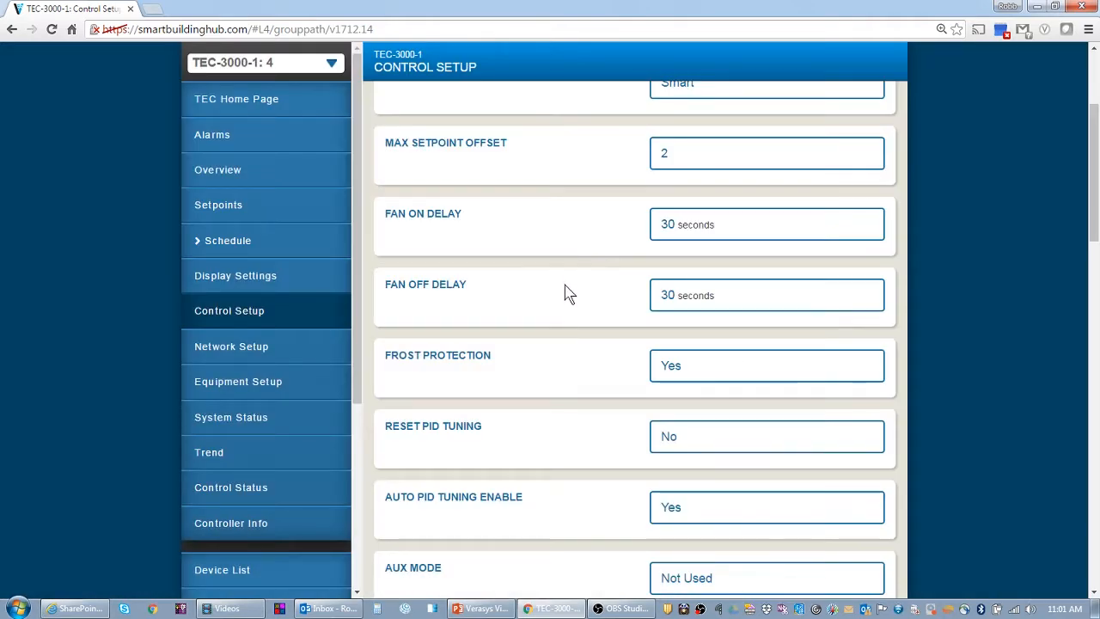
{"action": "scroll", "coordinate": [567, 292], "scroll_direction": "down", "scroll_amount": 3}
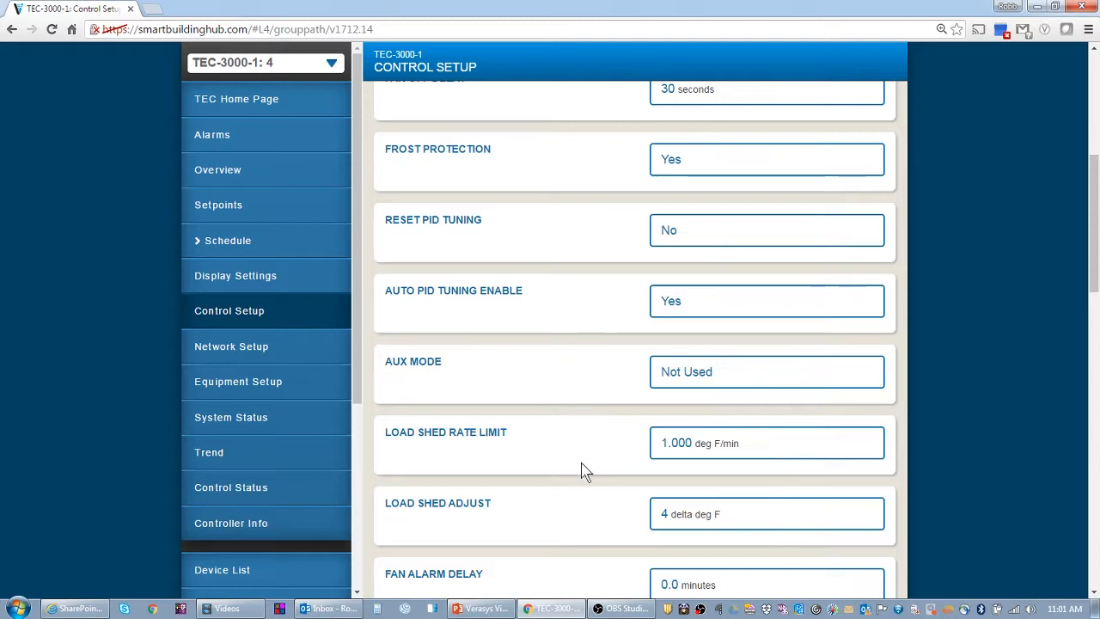
{"action": "scroll", "coordinate": [584, 526], "scroll_direction": "down", "scroll_amount": 3}
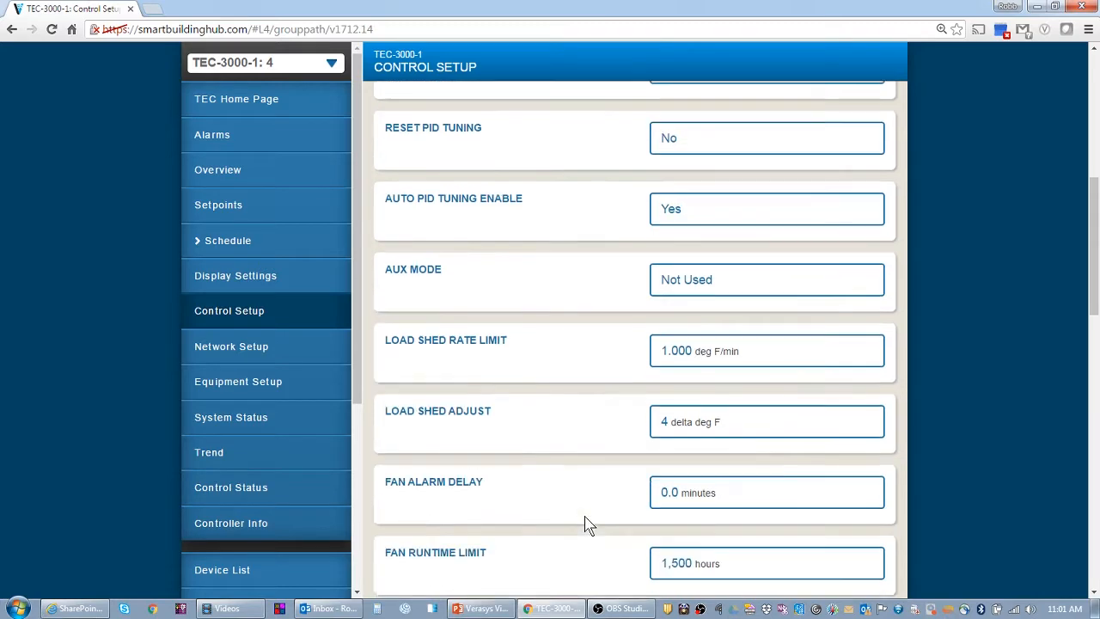
{"action": "scroll", "coordinate": [587, 516], "scroll_direction": "down", "scroll_amount": 2}
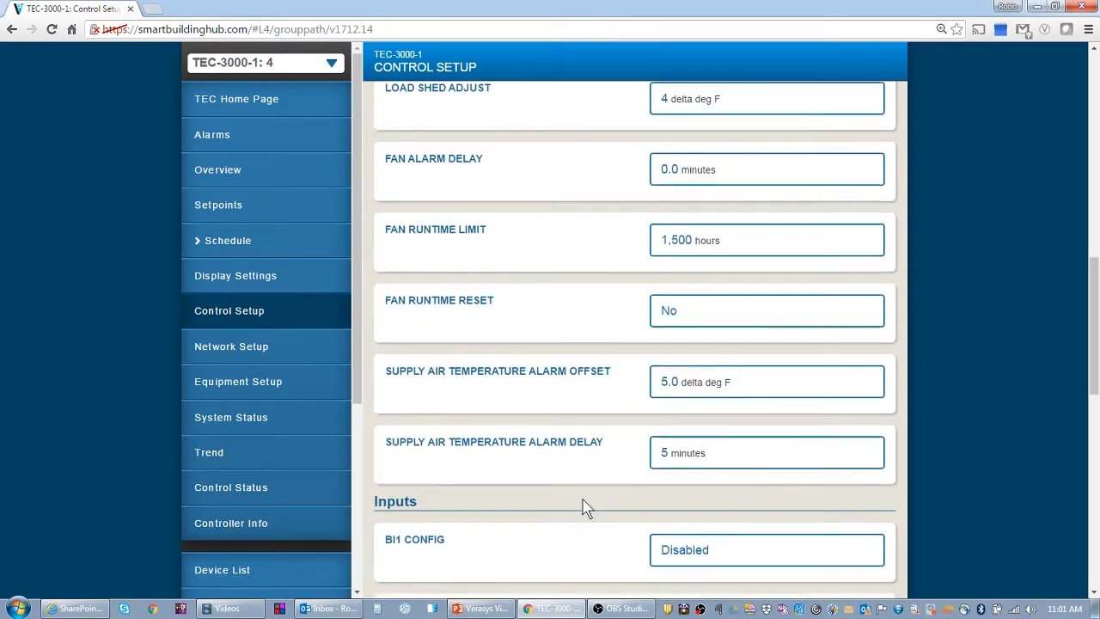
{"action": "scroll", "coordinate": [583, 509], "scroll_direction": "down", "scroll_amount": 2}
{"action": "scroll", "coordinate": [583, 508], "scroll_direction": "down", "scroll_amount": 3}
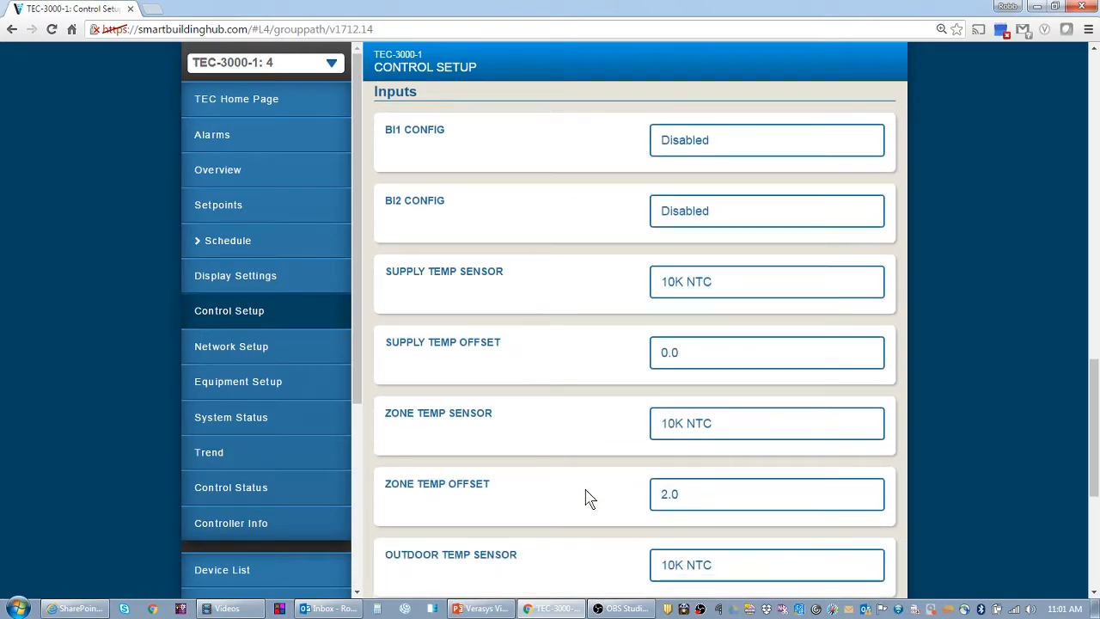
{"action": "scroll", "coordinate": [589, 498], "scroll_direction": "up", "scroll_amount": 2}
{"action": "scroll", "coordinate": [590, 496], "scroll_direction": "up", "scroll_amount": 3}
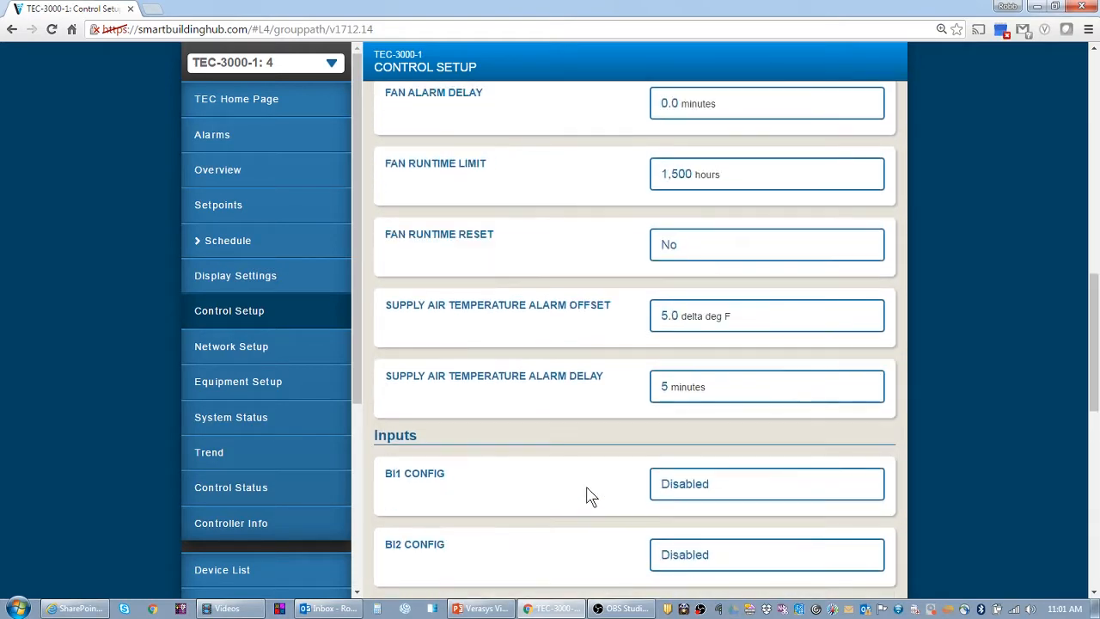
{"action": "scroll", "coordinate": [589, 496], "scroll_direction": "up", "scroll_amount": 3}
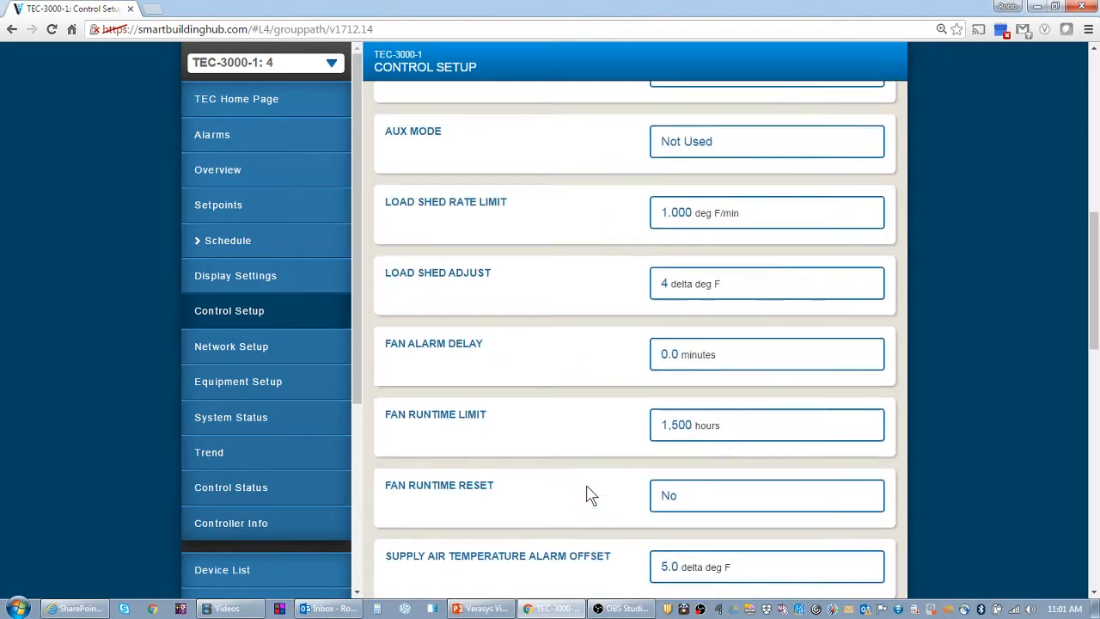
{"action": "scroll", "coordinate": [589, 495], "scroll_direction": "up", "scroll_amount": 2}
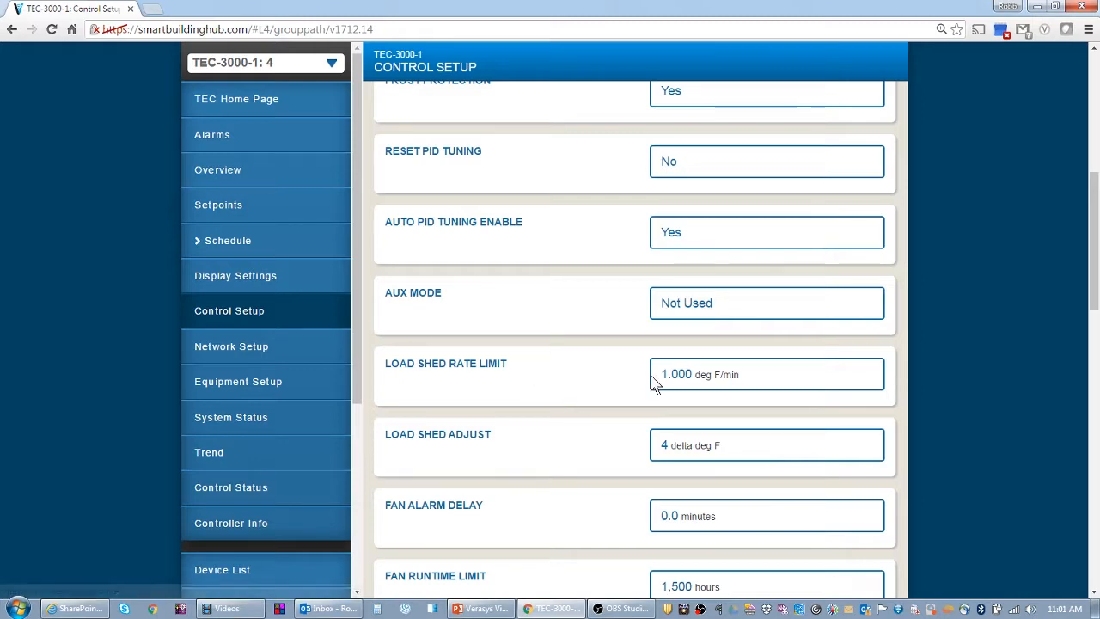
{"action": "scroll", "coordinate": [647, 421], "scroll_direction": "down", "scroll_amount": 3}
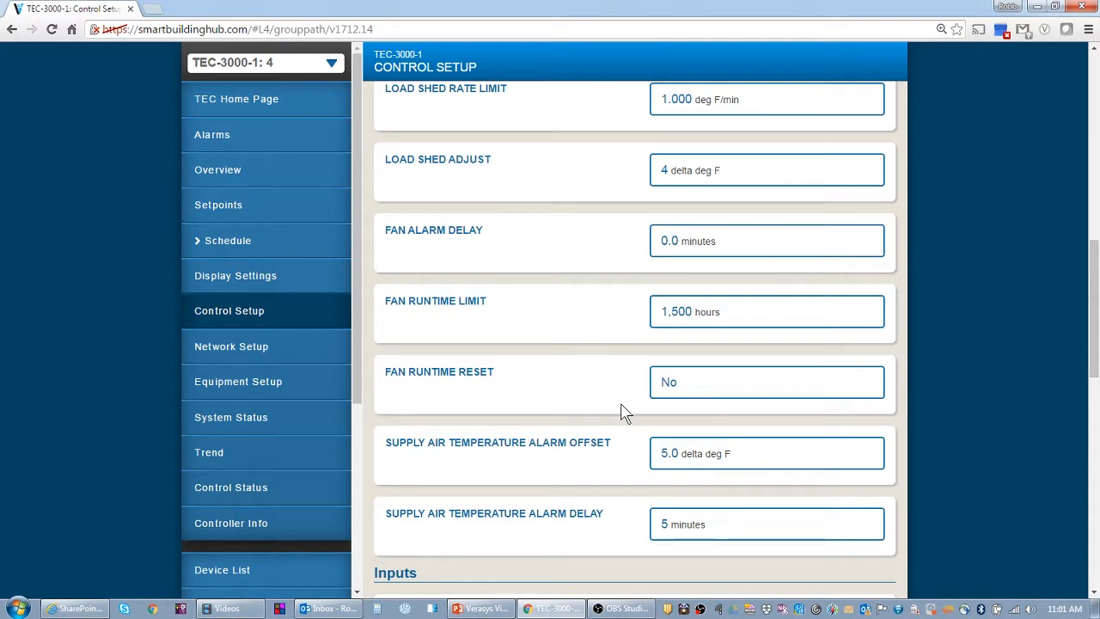
{"action": "scroll", "coordinate": [606, 410], "scroll_direction": "down", "scroll_amount": 5}
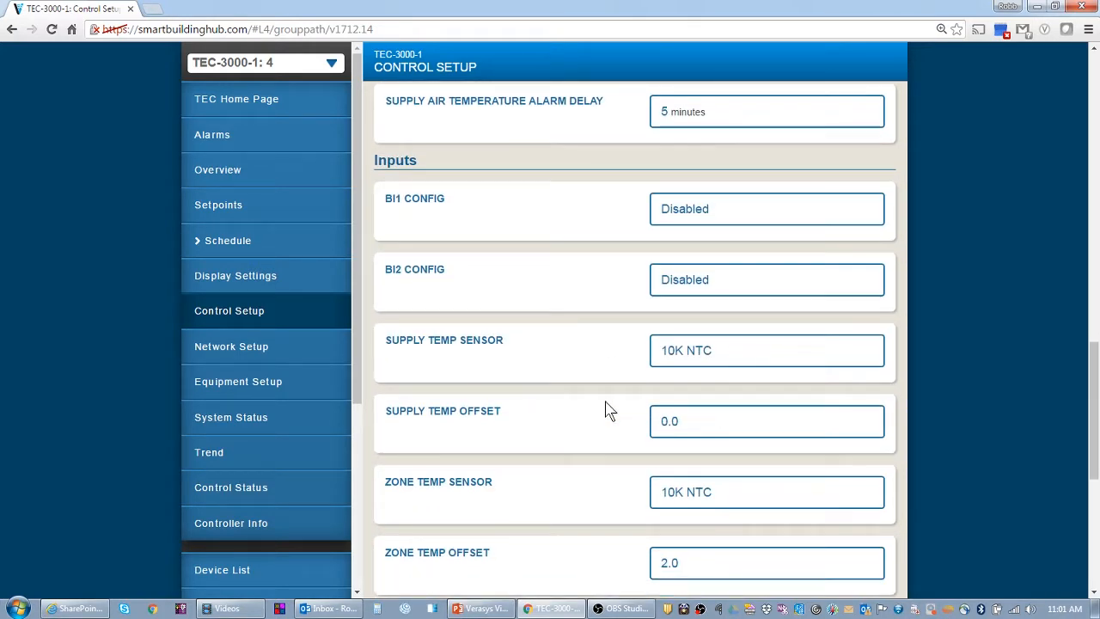
{"action": "scroll", "coordinate": [607, 410], "scroll_direction": "down", "scroll_amount": 1}
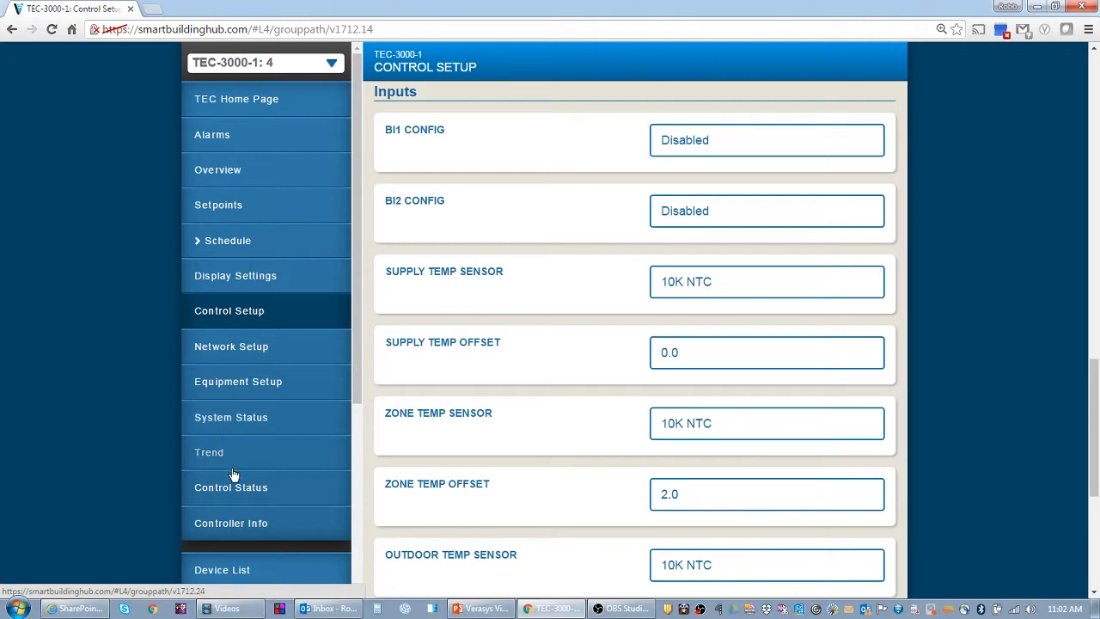
{"action": "scroll", "coordinate": [395, 421], "scroll_direction": "up", "scroll_amount": 6}
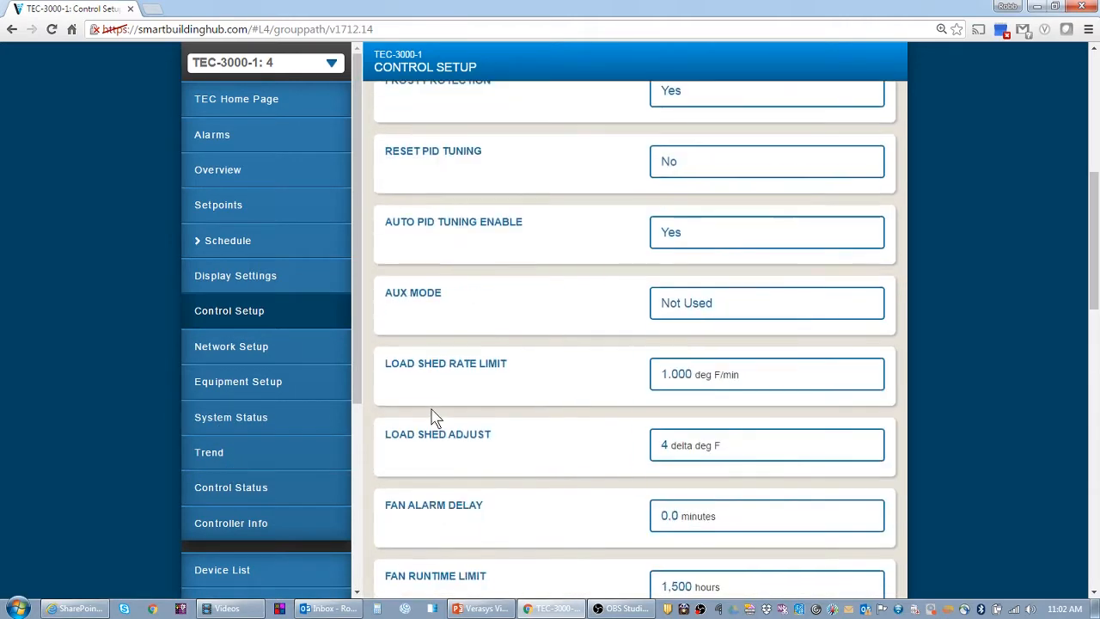
{"action": "scroll", "coordinate": [434, 416], "scroll_direction": "up", "scroll_amount": 5}
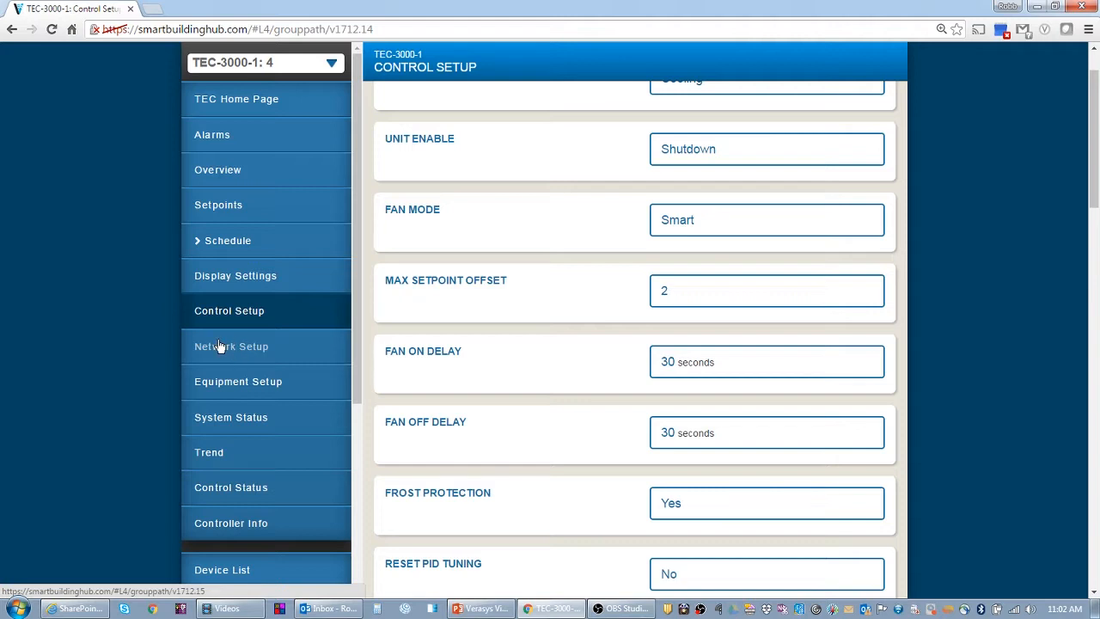
Change TEC-3000-1's BACnet address from 4 to 5 in its Network Setup and save
{"action": "left_click", "coordinate": [218, 582]}
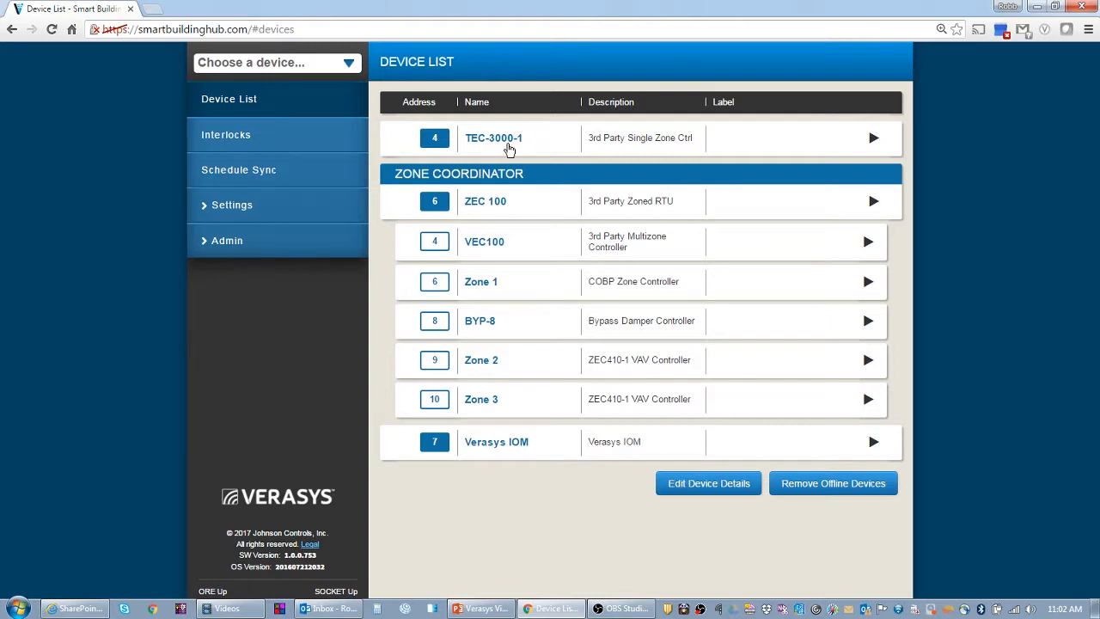
{"action": "left_click", "coordinate": [509, 148]}
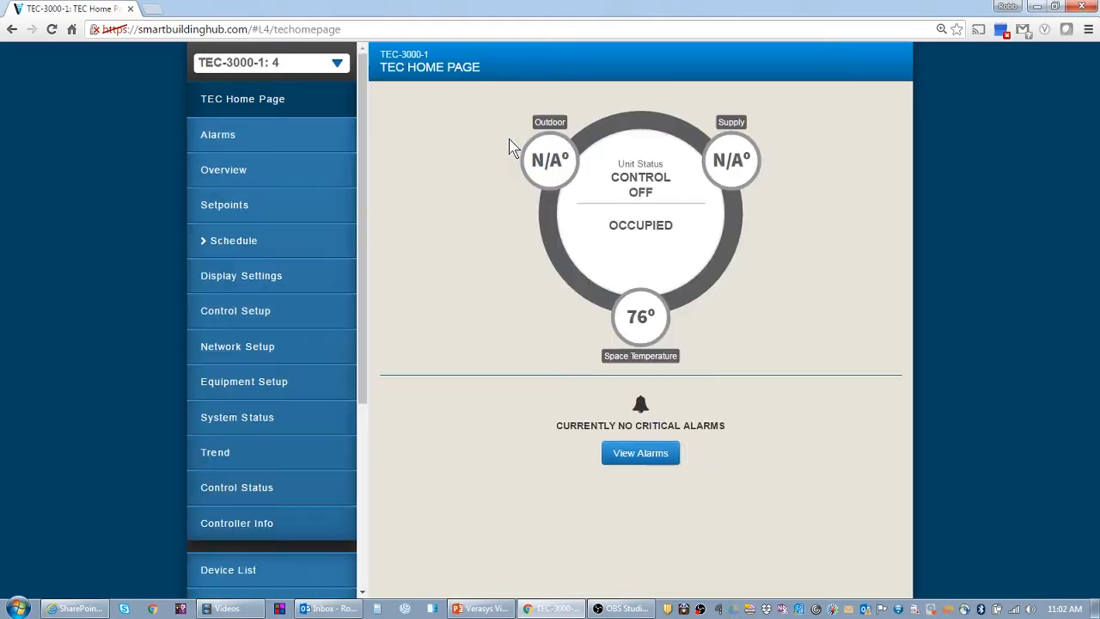
{"action": "left_click", "coordinate": [248, 355]}
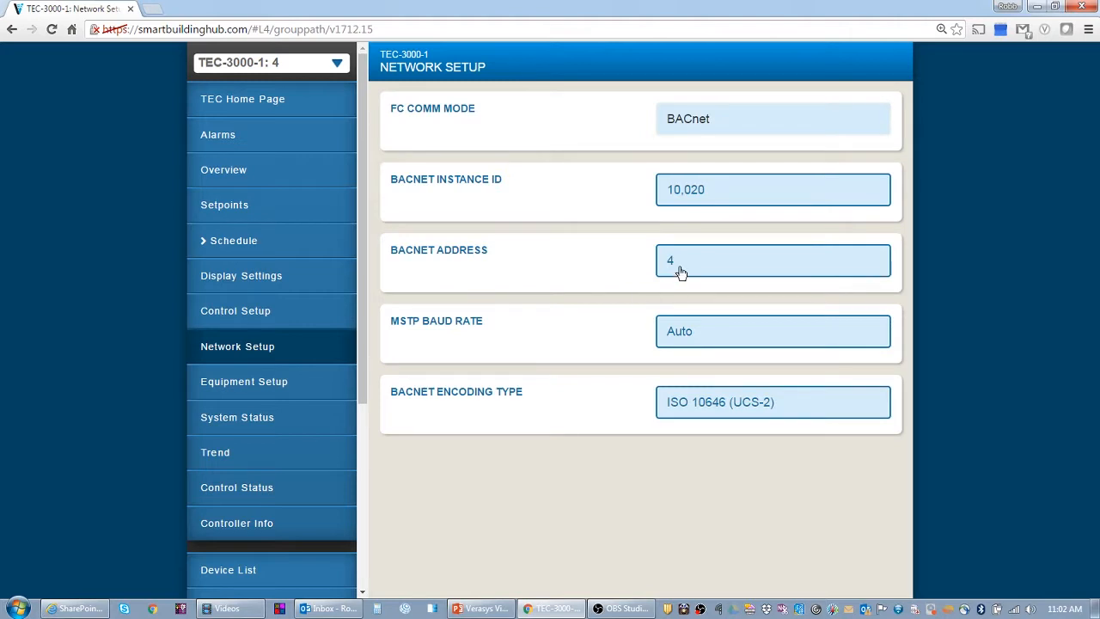
{"action": "left_click", "coordinate": [679, 272]}
{"action": "double_click", "coordinate": [436, 196]}
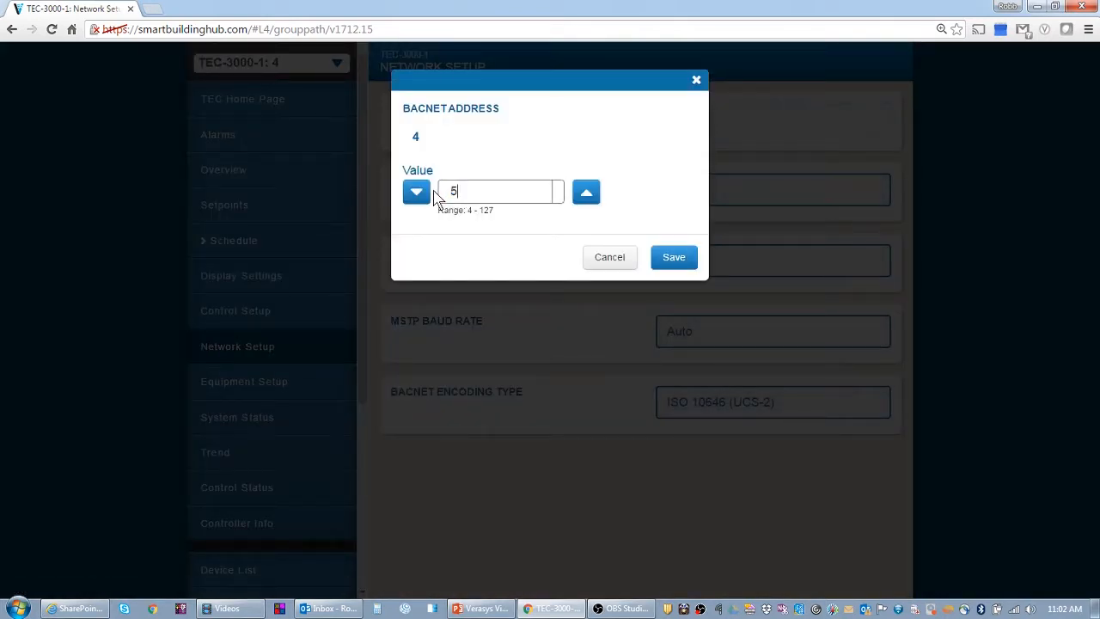
{"action": "left_click", "coordinate": [672, 257]}
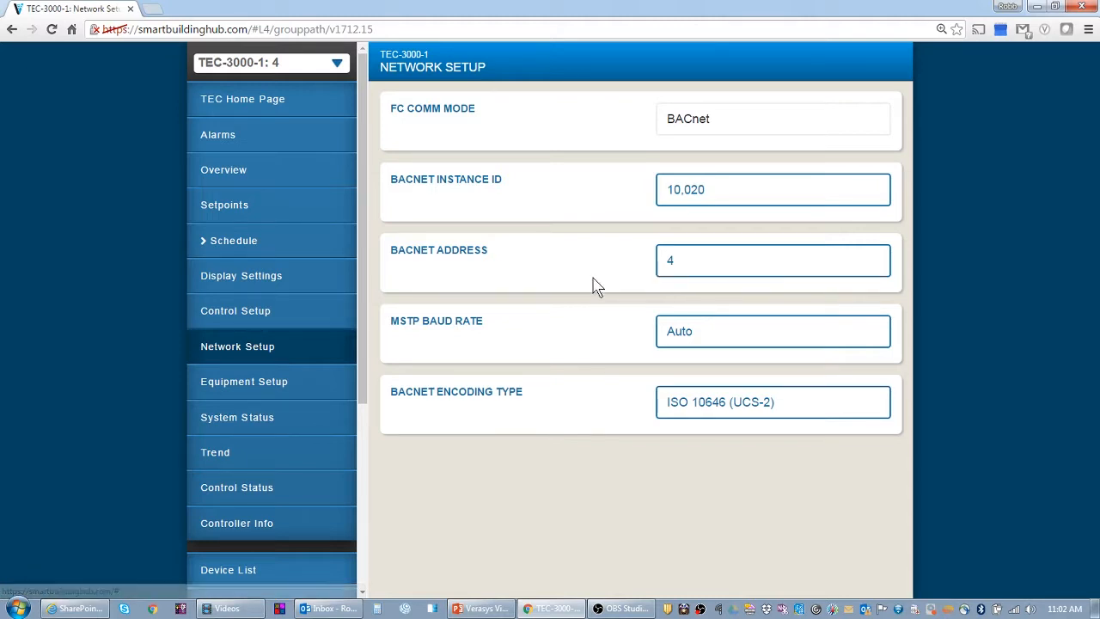
{"action": "scroll", "coordinate": [296, 532], "scroll_direction": "down", "scroll_amount": 2}
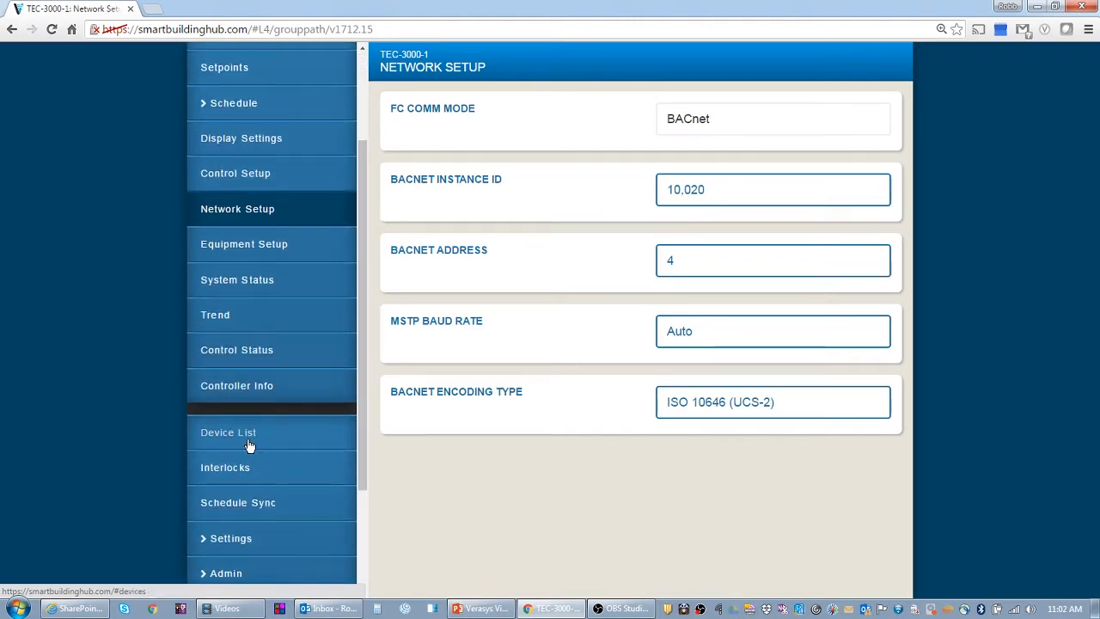
Open TEC-3000-1's home page from its new address 5 entry in the Device List
{"action": "left_click", "coordinate": [248, 445]}
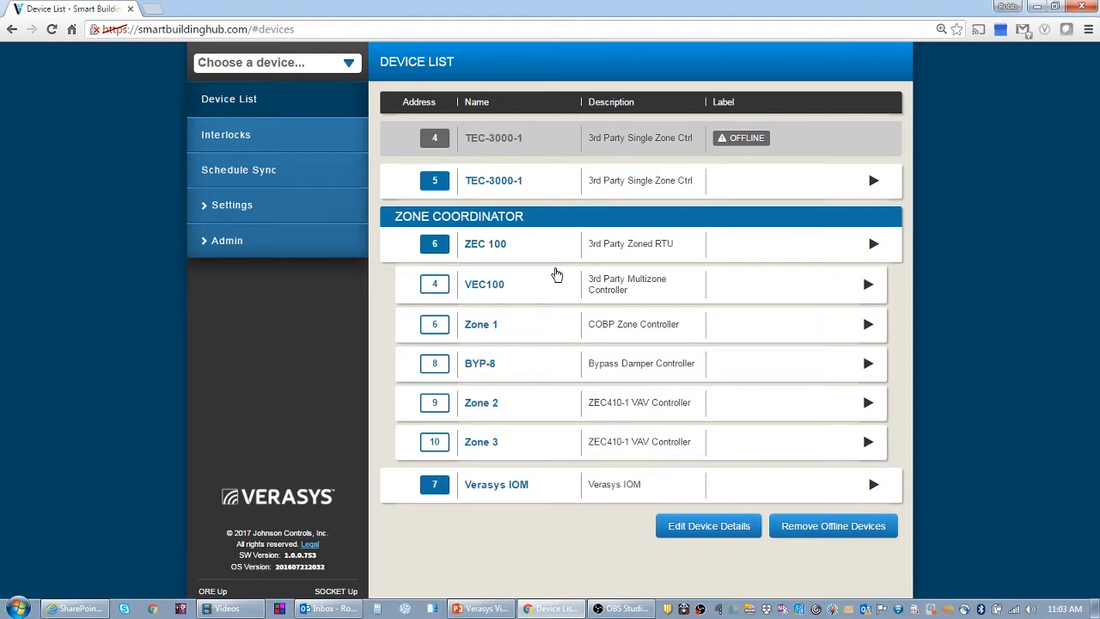
{"action": "left_click", "coordinate": [492, 185]}
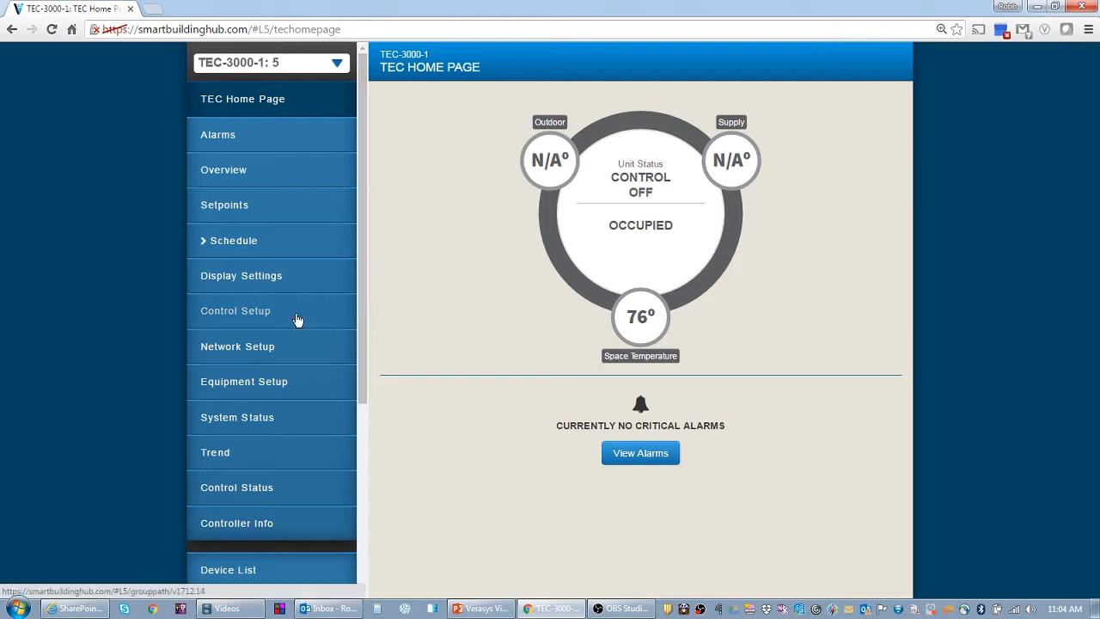
{"action": "left_click", "coordinate": [254, 246]}
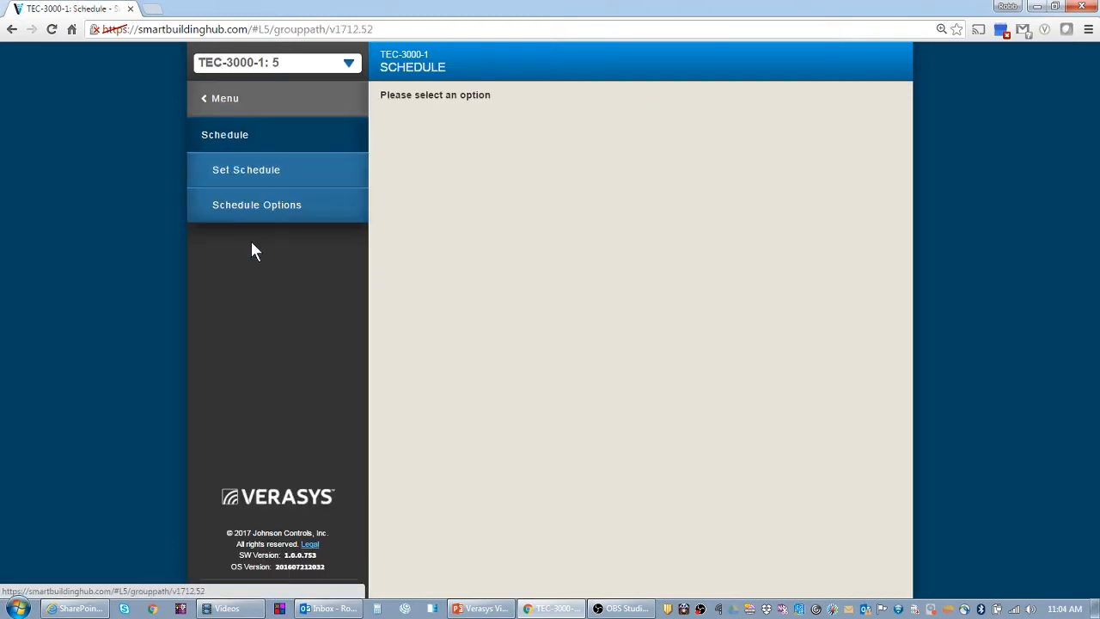
{"action": "left_click", "coordinate": [247, 171]}
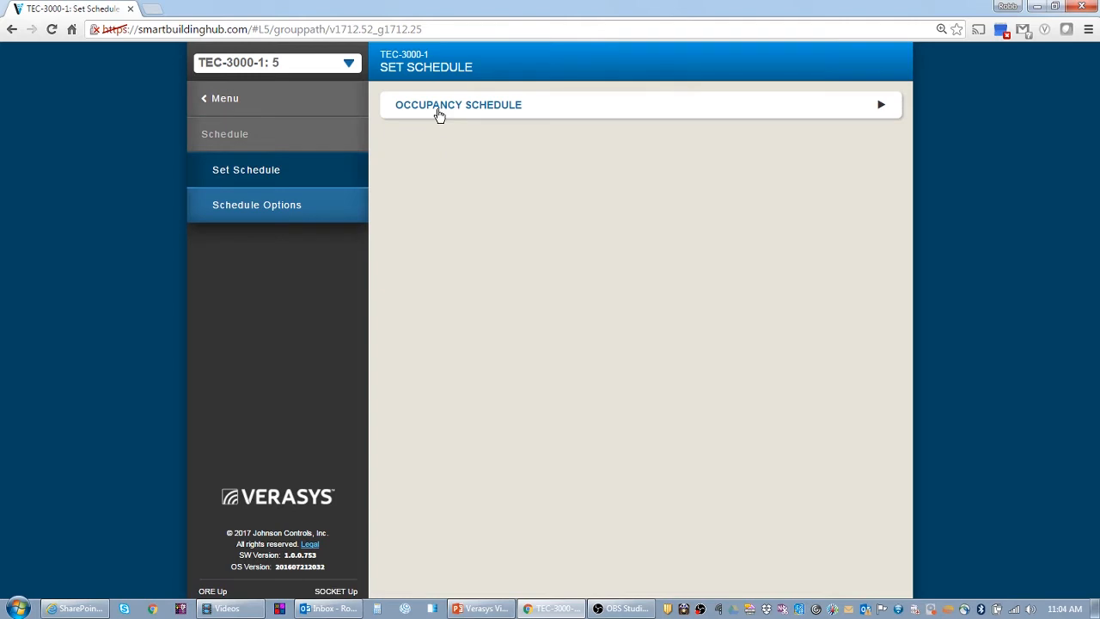
{"action": "left_click", "coordinate": [438, 116]}
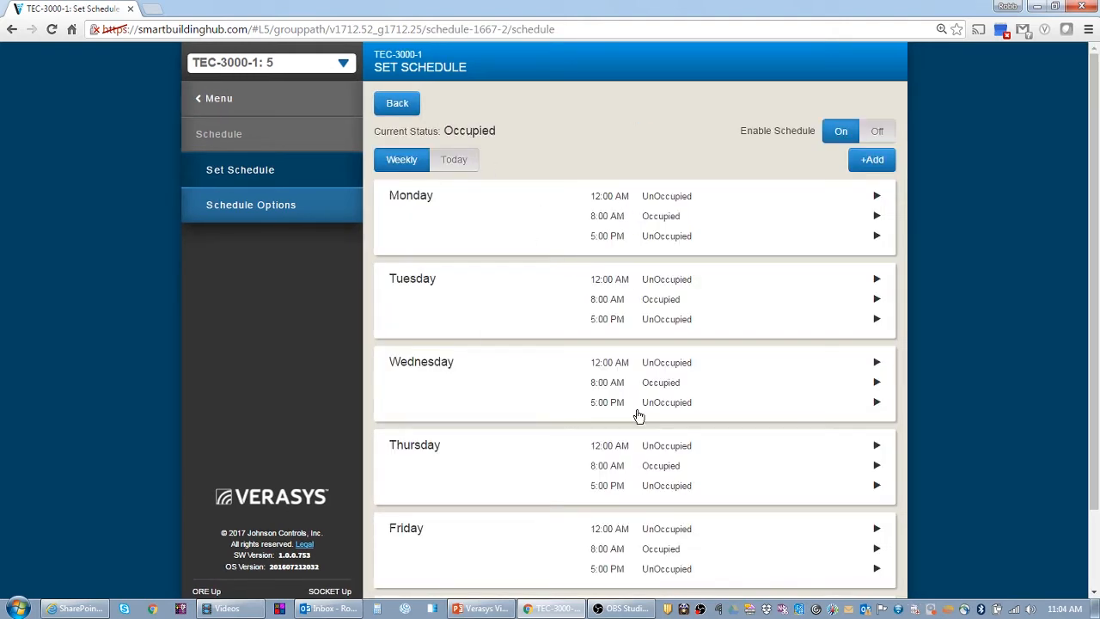
{"action": "left_click", "coordinate": [212, 105]}
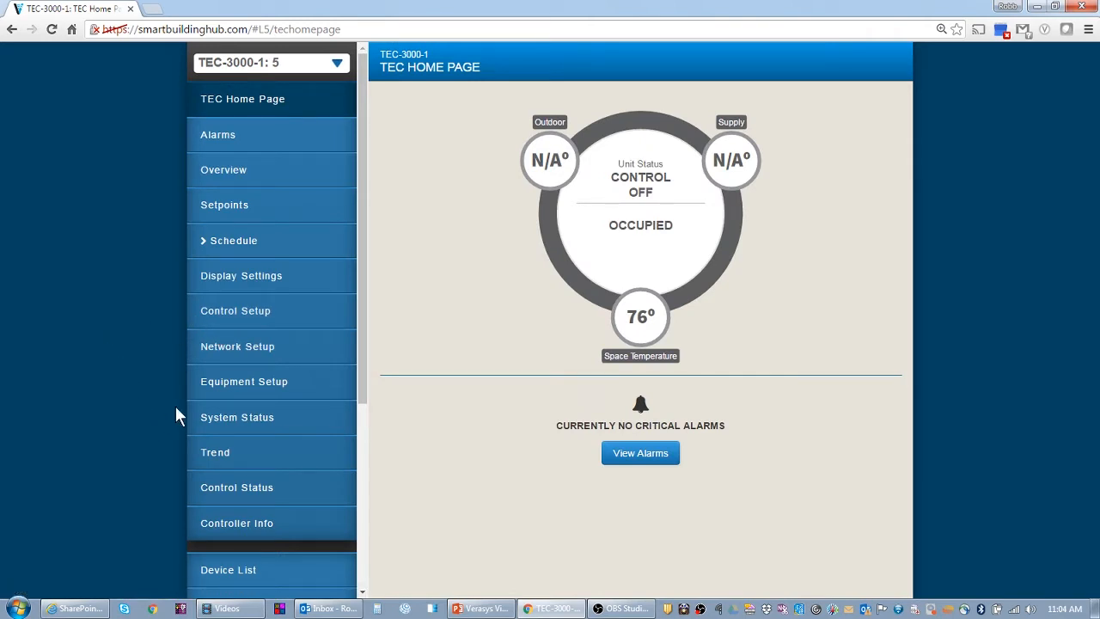
View TEC-3000-1's Effective Zone Temperature trend chart, then go back to the Device List
{"action": "left_click", "coordinate": [217, 459]}
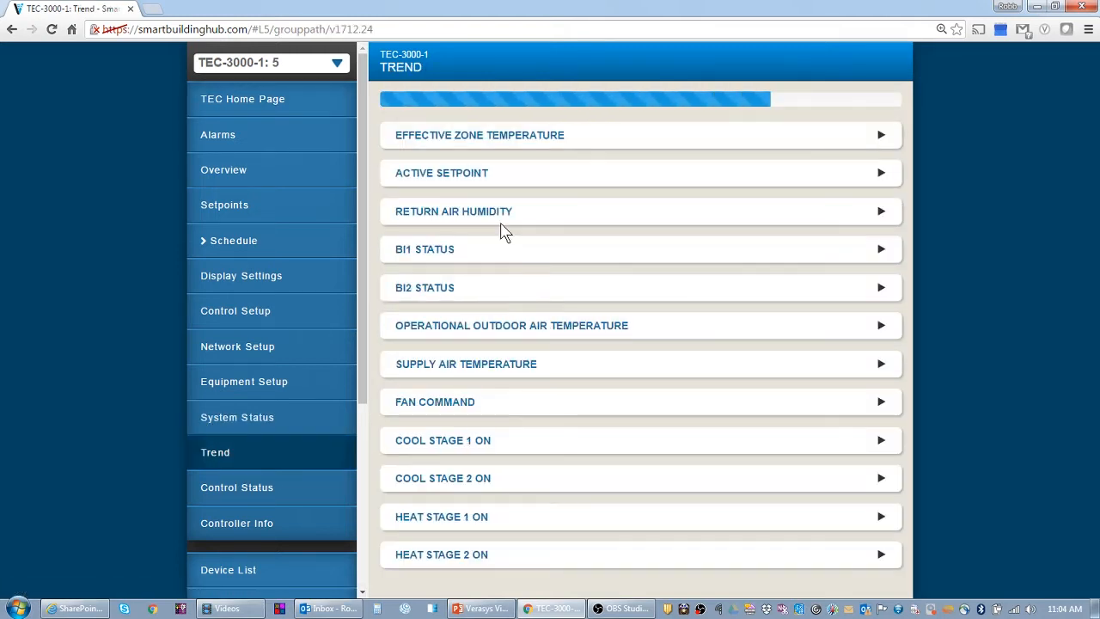
{"action": "left_click", "coordinate": [457, 110]}
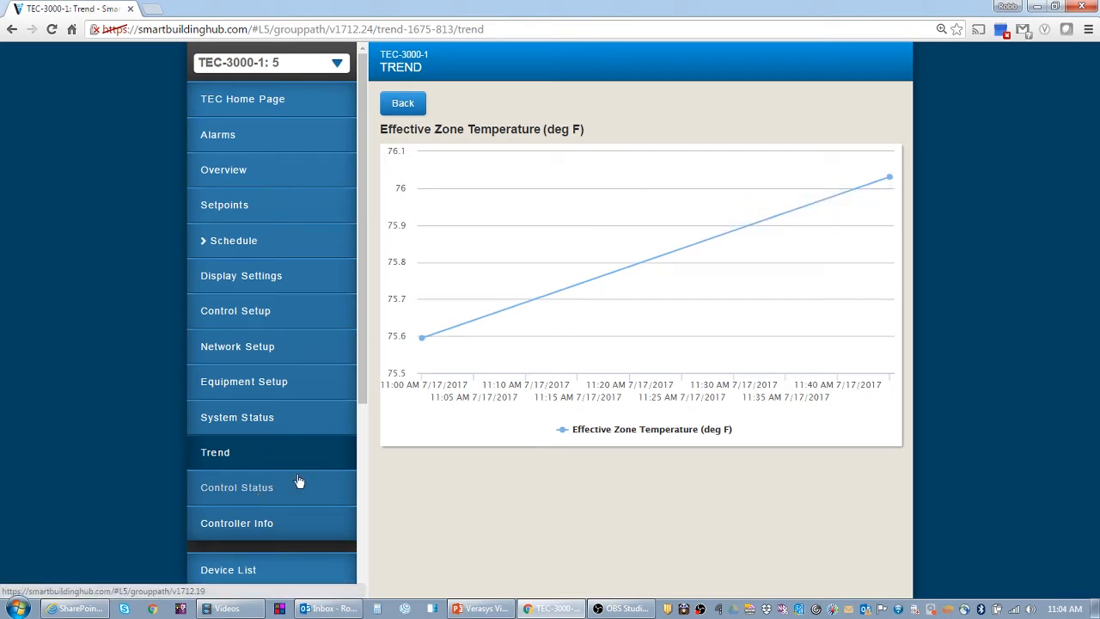
{"action": "left_click", "coordinate": [402, 104]}
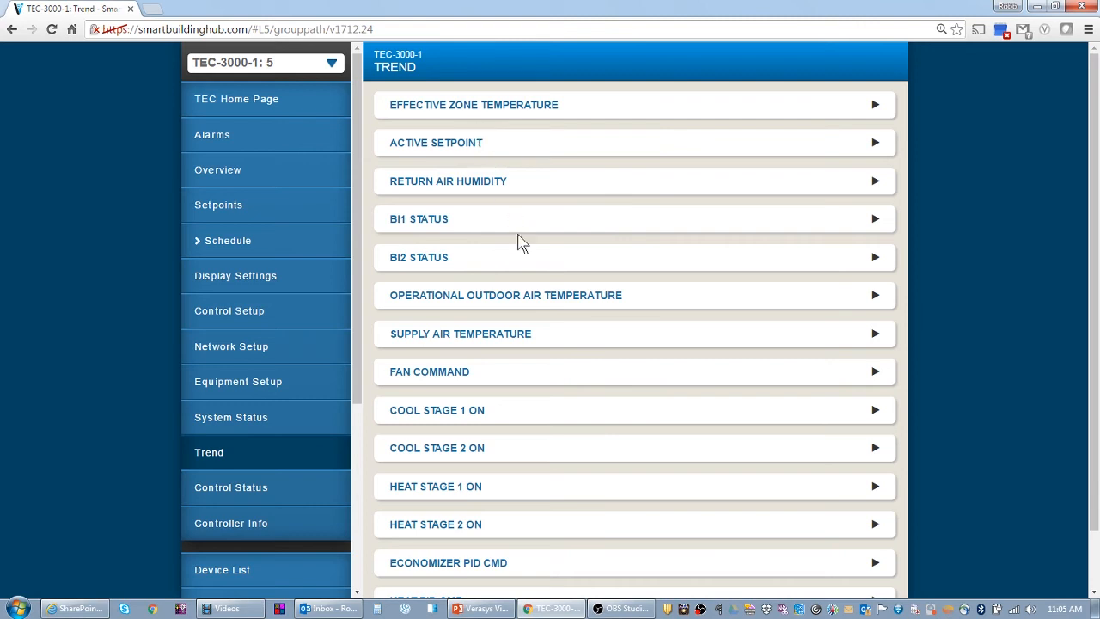
{"action": "scroll", "coordinate": [516, 427], "scroll_direction": "down", "scroll_amount": 1}
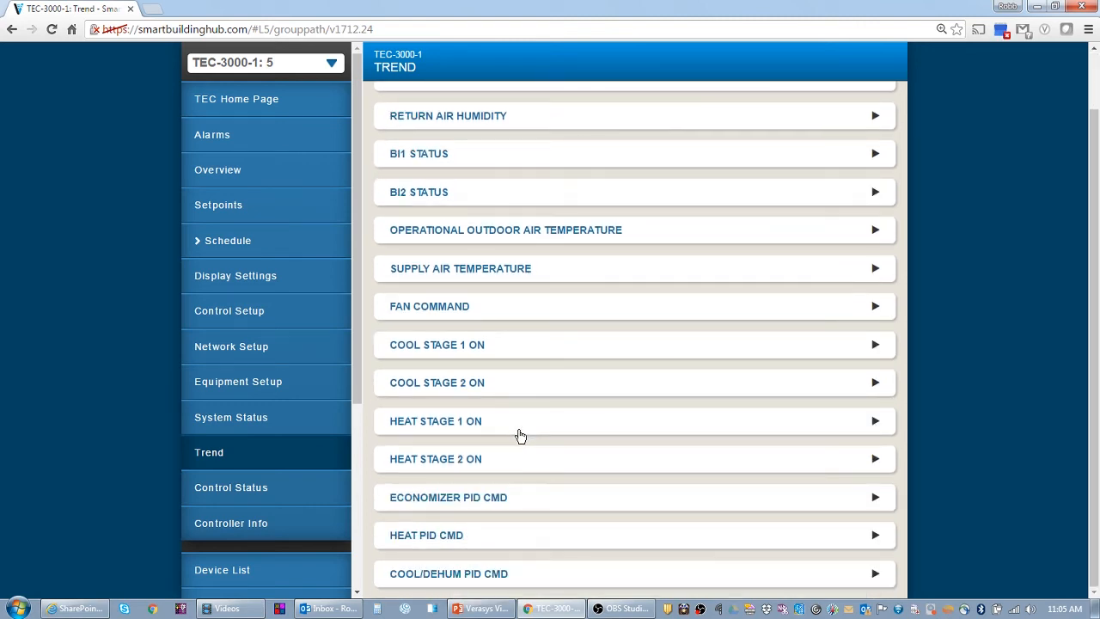
{"action": "scroll", "coordinate": [519, 436], "scroll_direction": "up", "scroll_amount": 1}
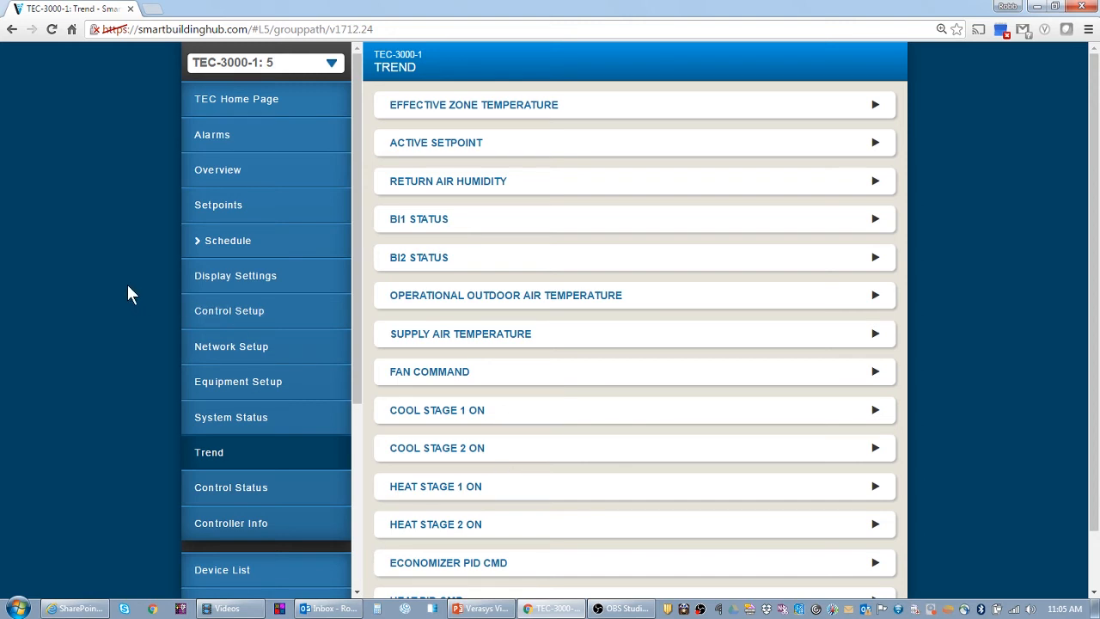
{"action": "left_click", "coordinate": [243, 572]}
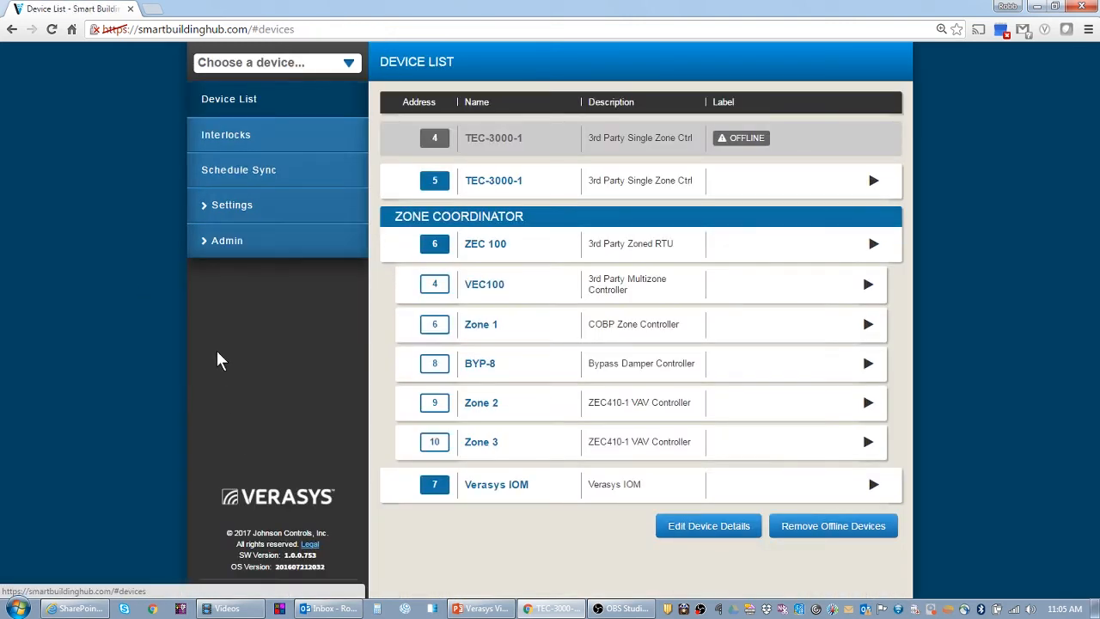